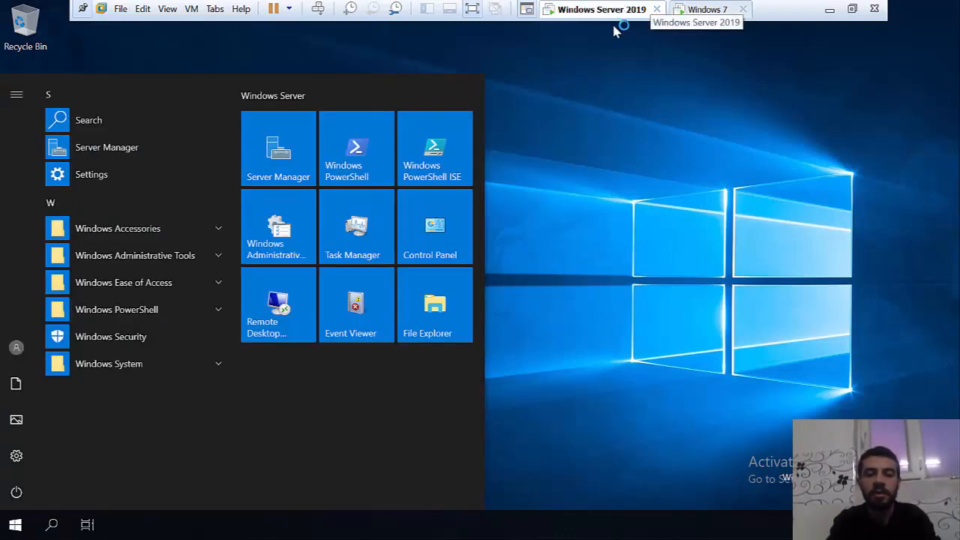
# - Create a new folder named hr on the Windows Server 2019 desktop
pyautogui.click(598, 142)
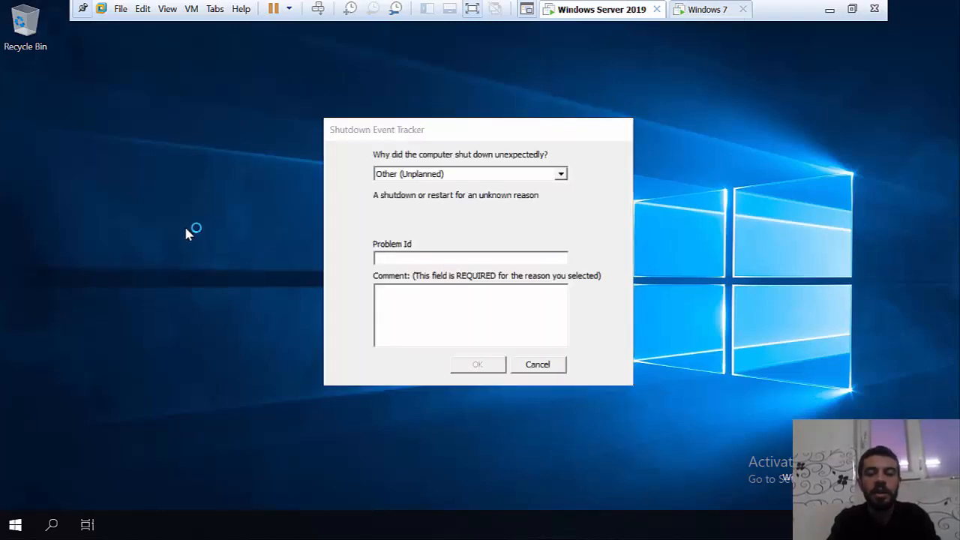
pyautogui.rightClick(180, 180)
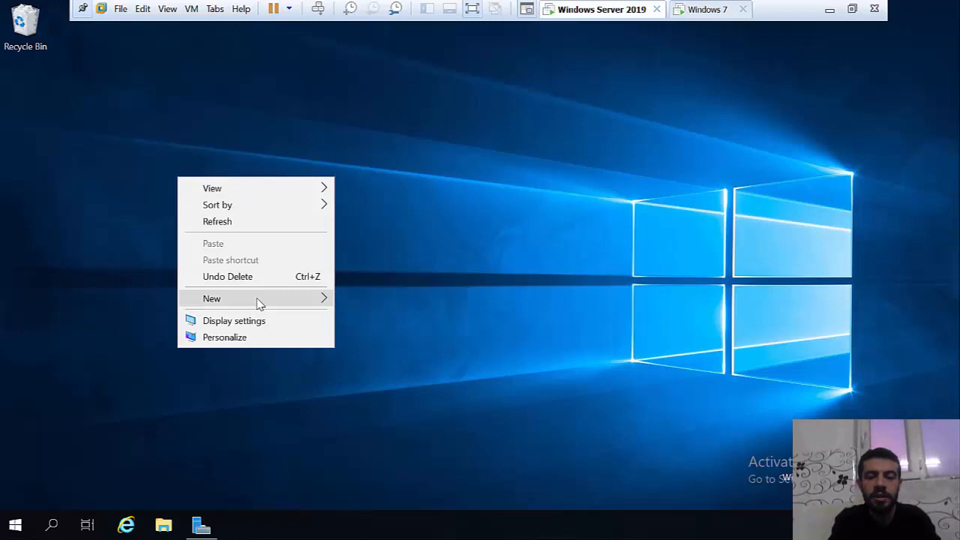
pyautogui.moveTo(316, 308)
pyautogui.click(363, 300)
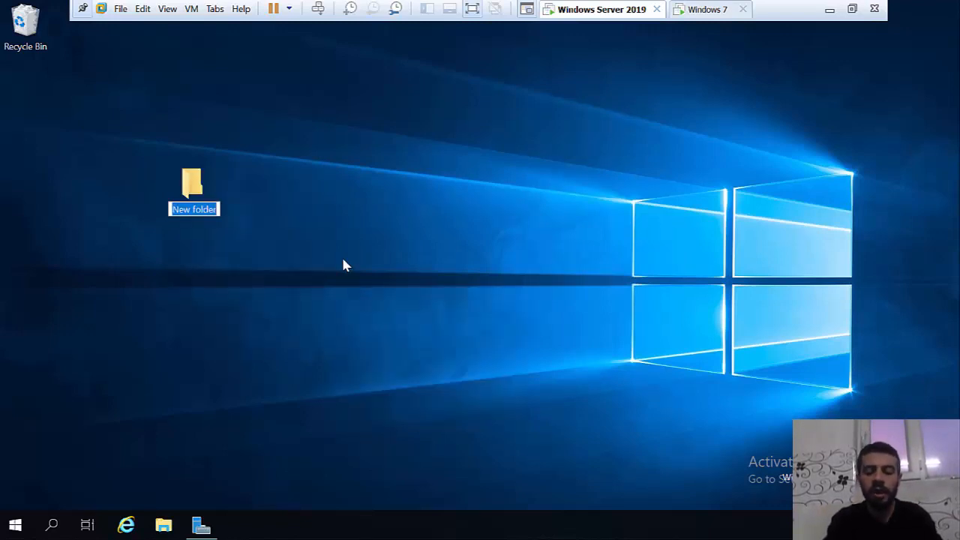
pyautogui.press('BackSpace')
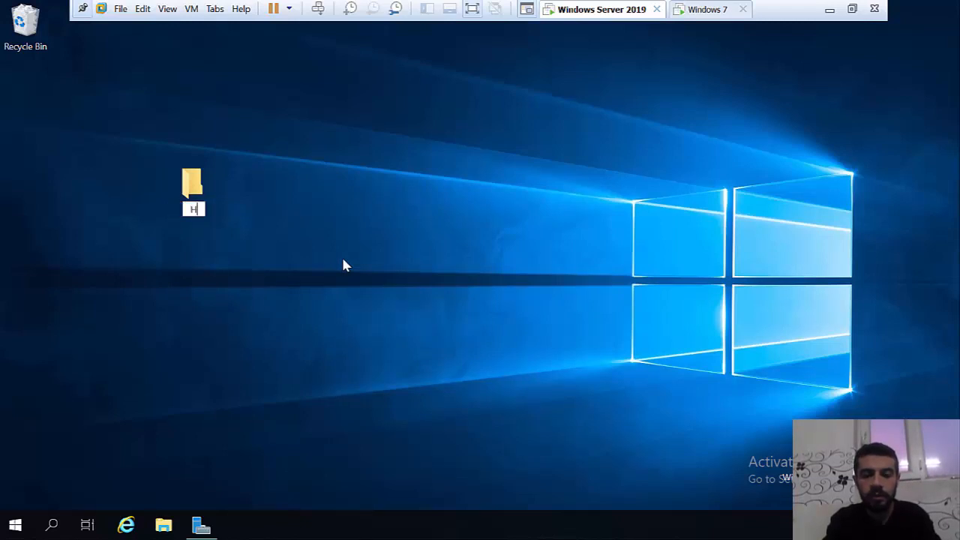
pyautogui.write('hr')
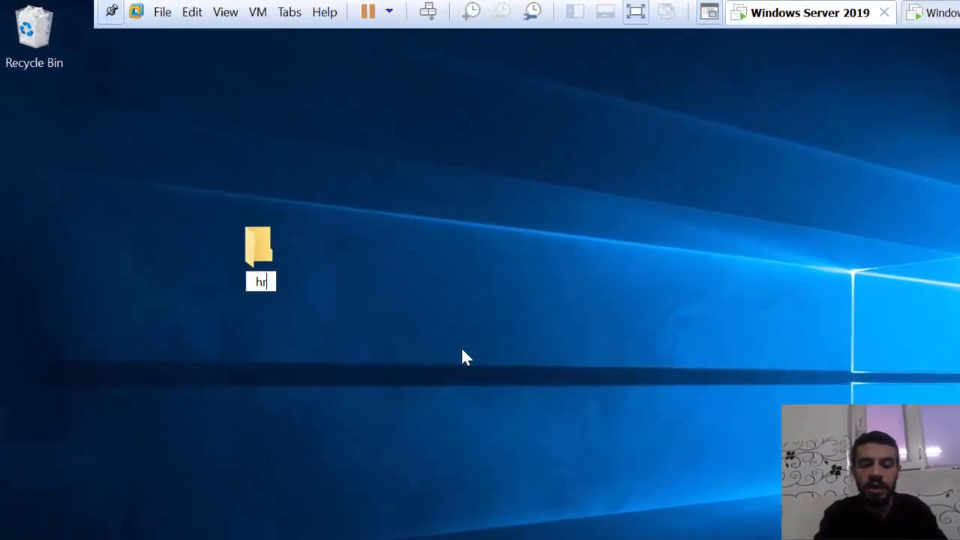
pyautogui.press('Return')
pyautogui.click(462, 349)
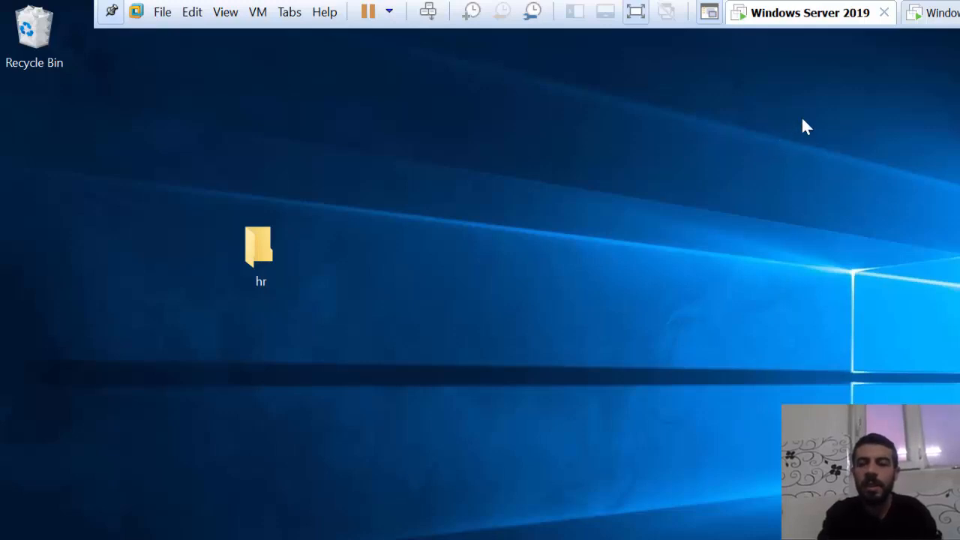
# - Switch to the Windows 7 virtual machine and go to the account password field on its logon screen
pyautogui.click(934, 15)
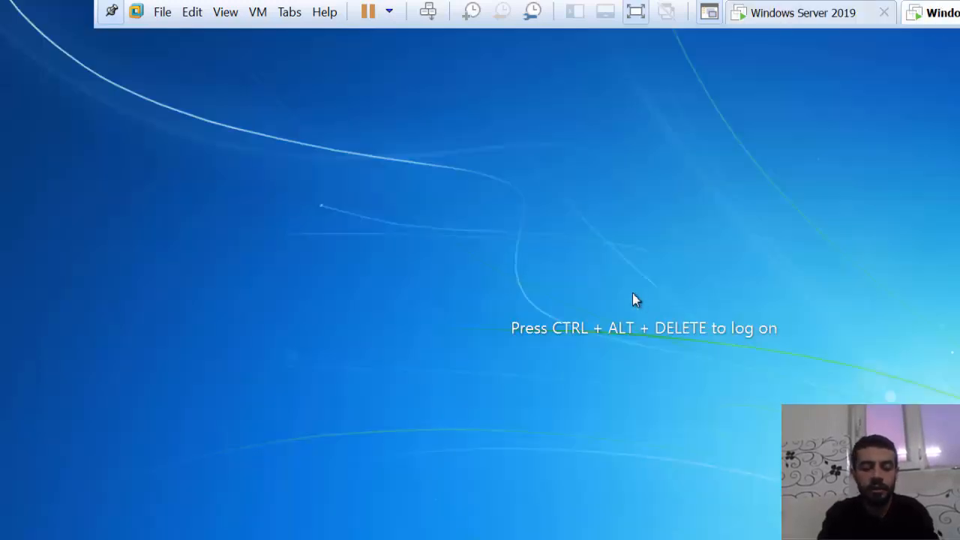
pyautogui.press('ctrl+alt+Insert')
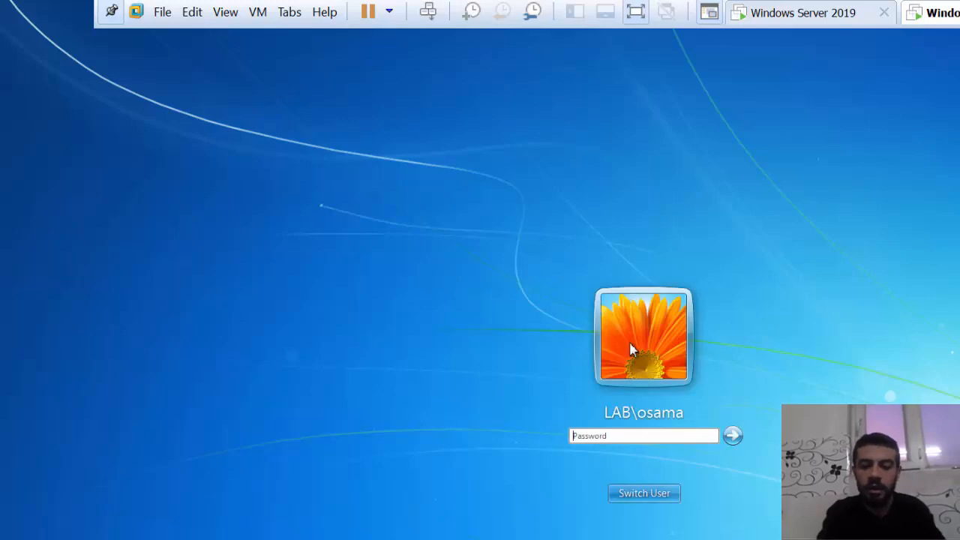
pyautogui.click(623, 439)
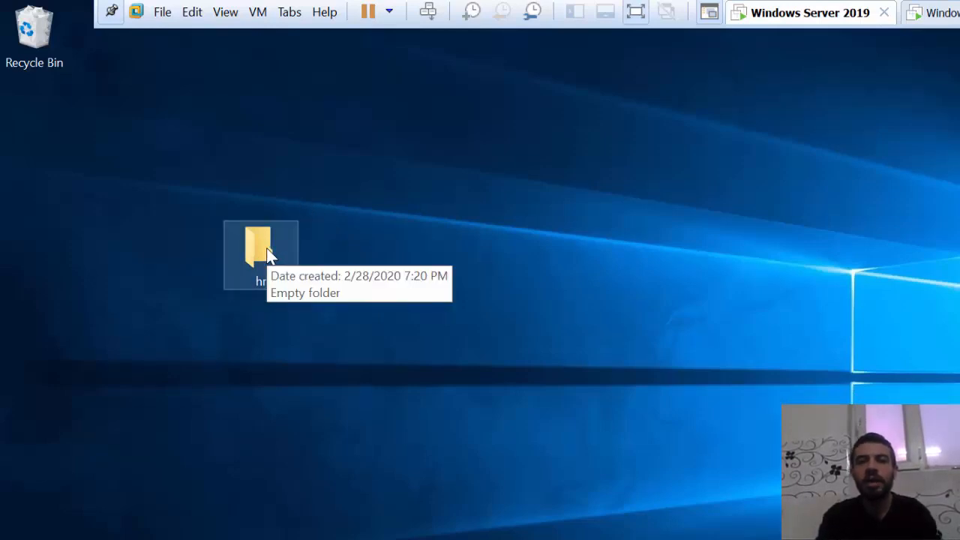
# - Share the hr folder on the server's desktop through its advanced sharing settings
pyautogui.rightClick(270, 255)
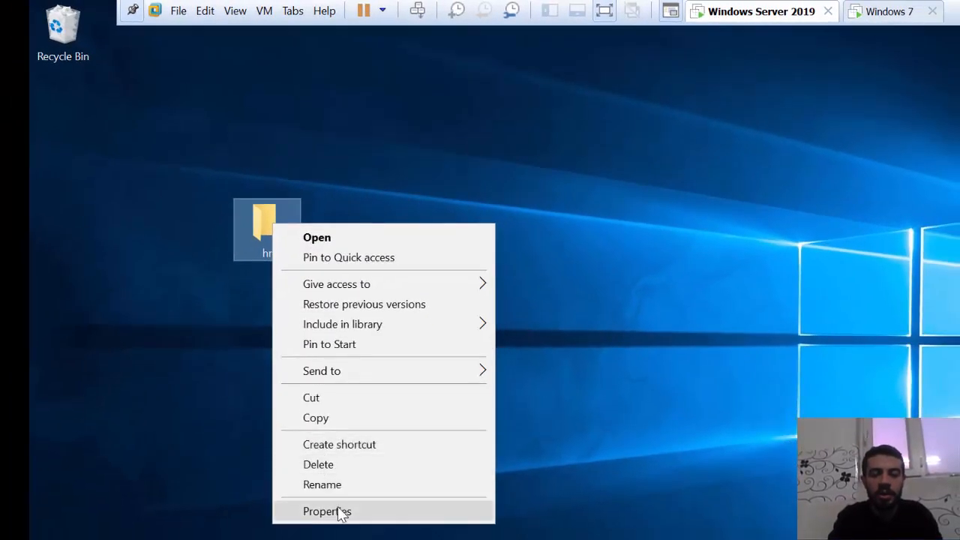
pyautogui.click(339, 511)
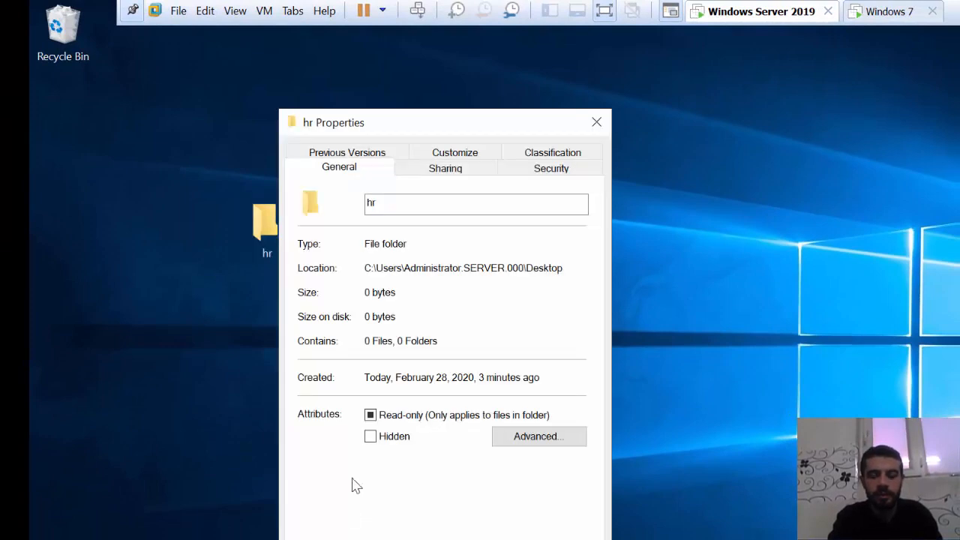
pyautogui.click(445, 176)
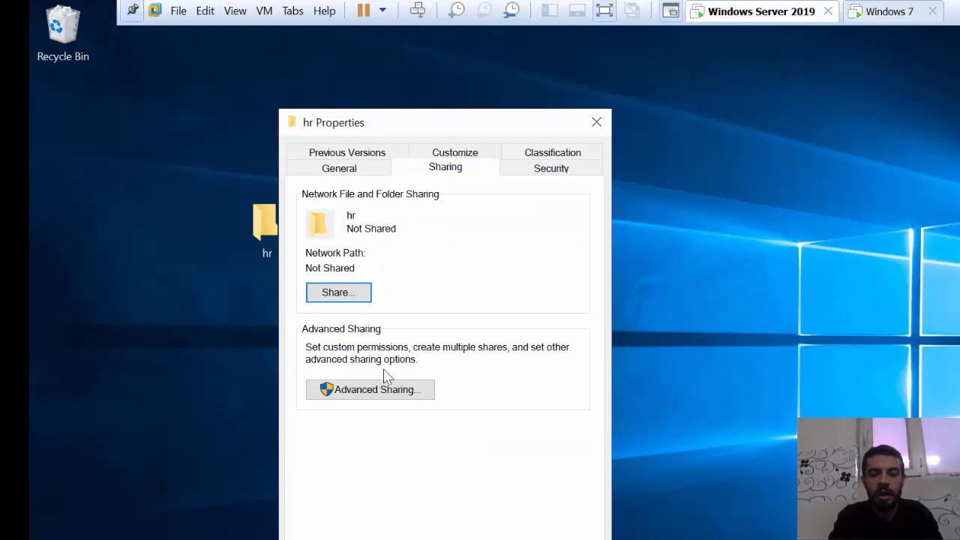
pyautogui.click(354, 389)
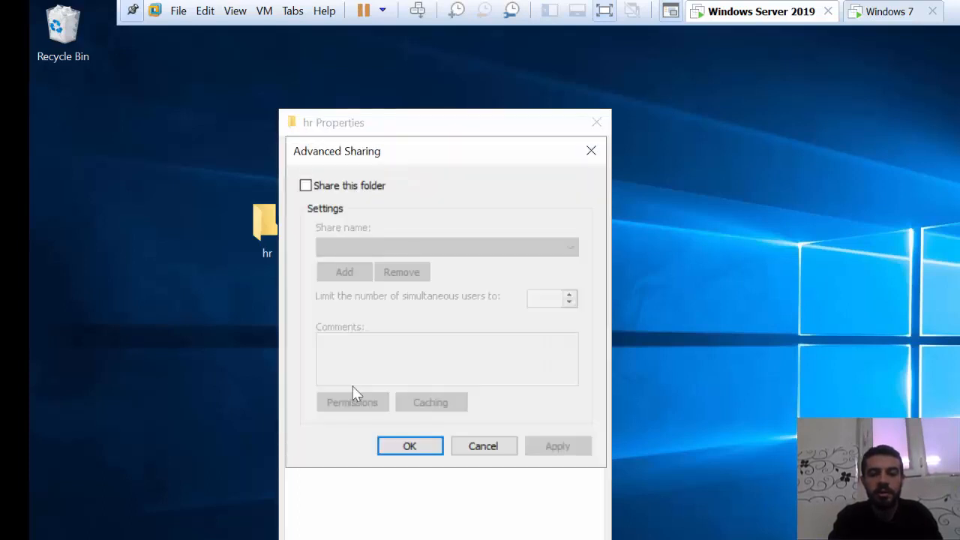
pyautogui.click(345, 189)
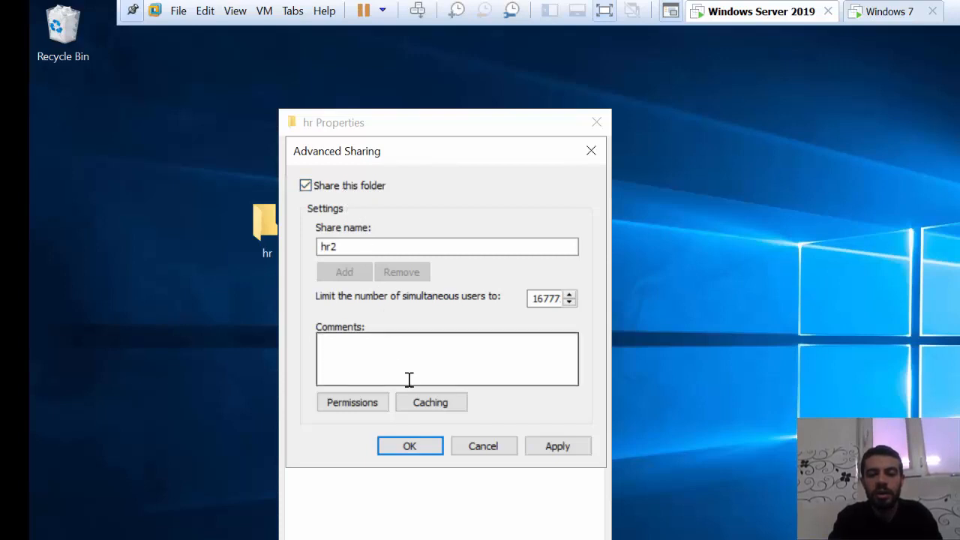
pyautogui.click(409, 447)
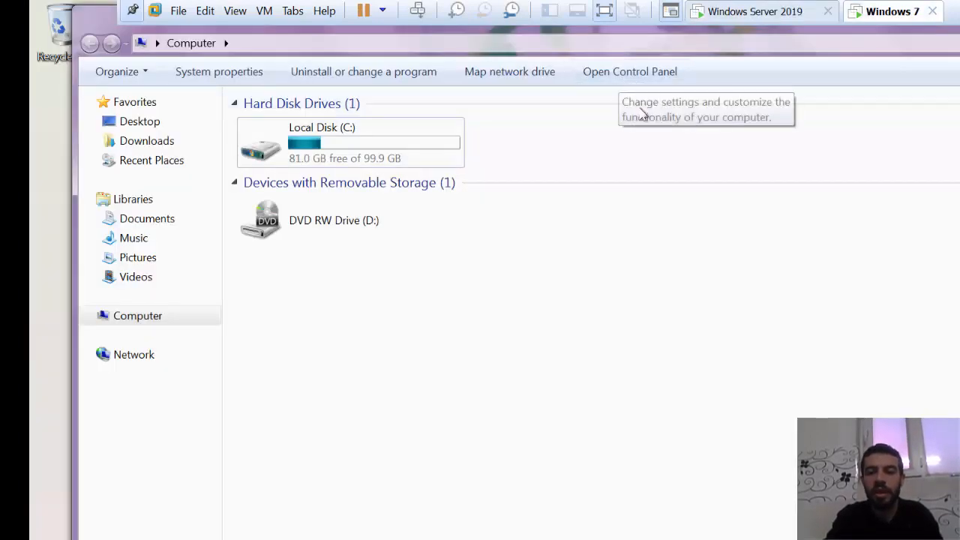
# - Close the open Computer window on the Windows 7 machine and open Computer again
pyautogui.click(958, 11)
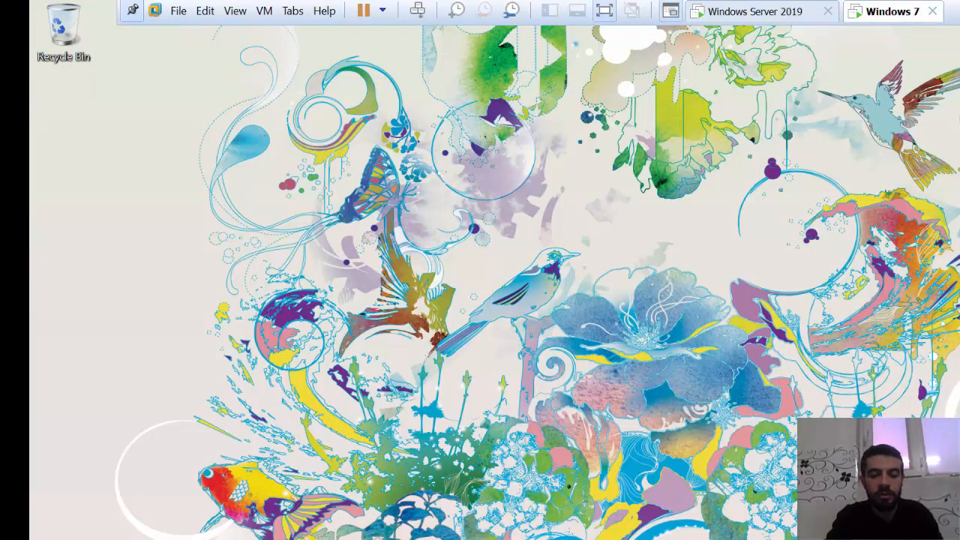
pyautogui.press('super')
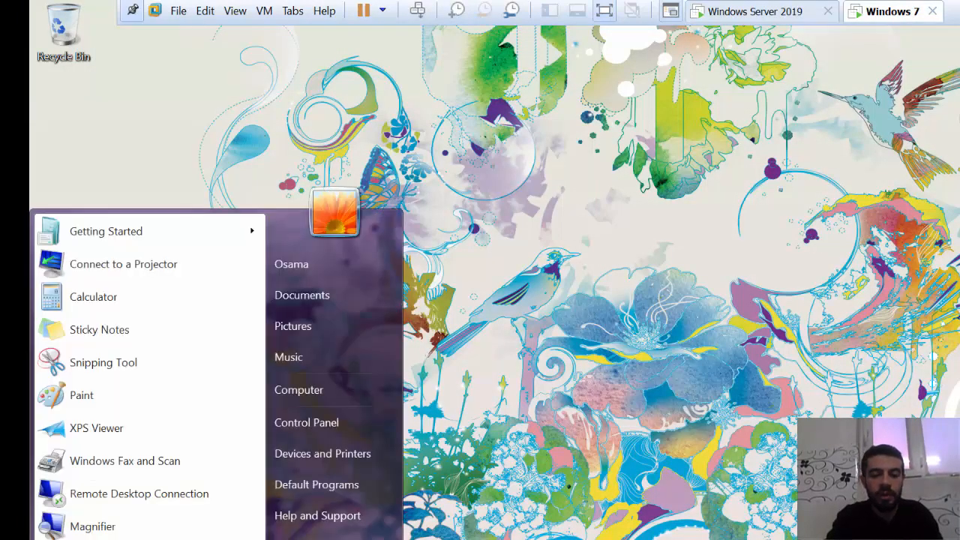
pyautogui.click(344, 392)
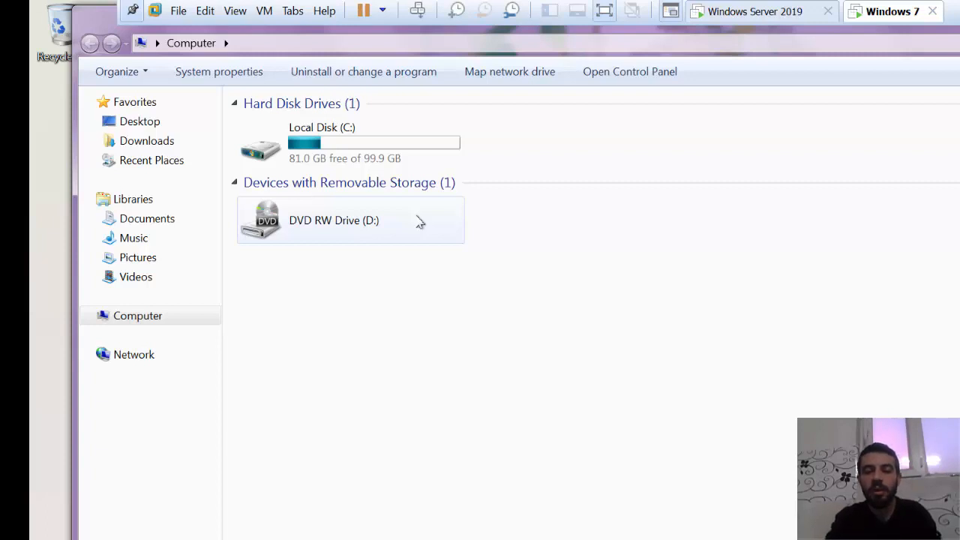
# - Check the hr folder's network path in its sharing properties on Windows Server 2019, and return to the Windows 7 machine
pyautogui.click(757, 10)
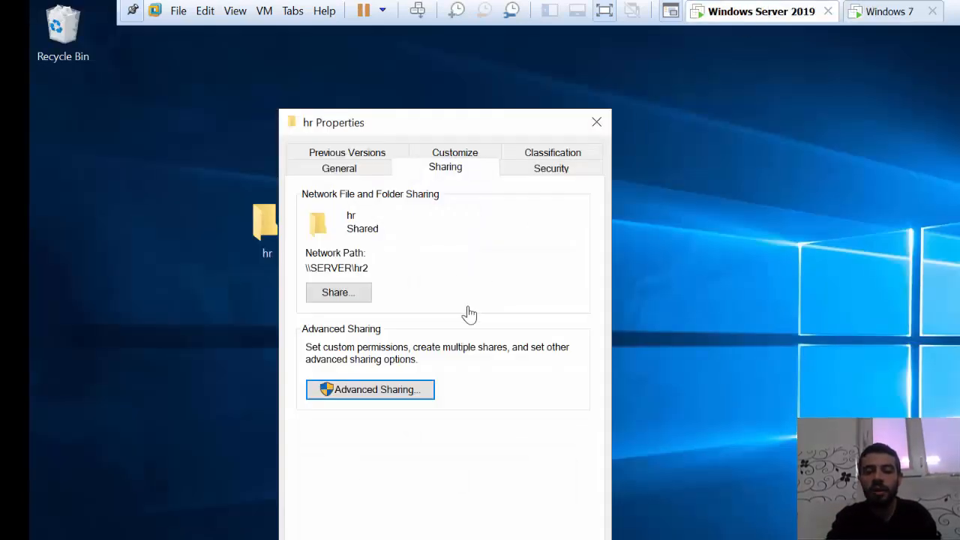
pyautogui.moveTo(508, 128); pyautogui.dragTo(656, 134)
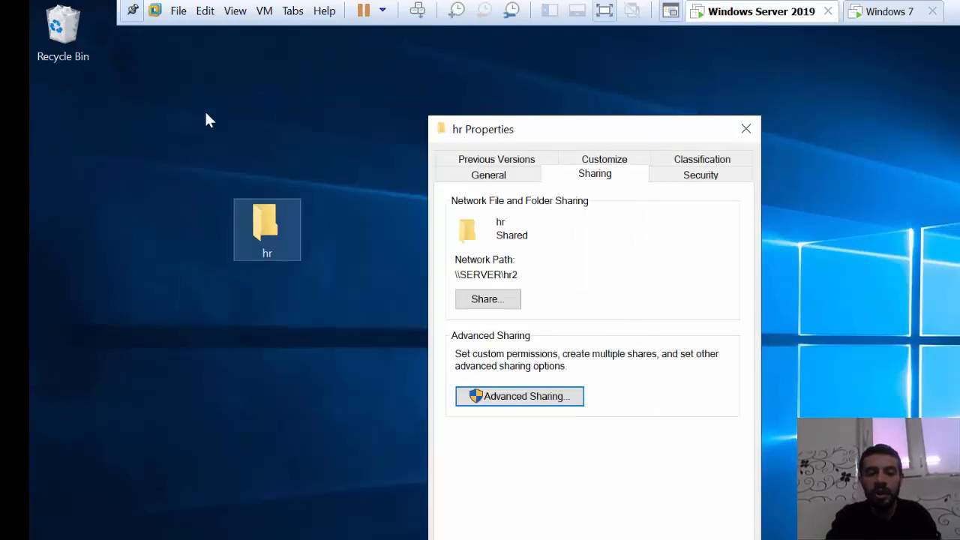
pyautogui.click(885, 11)
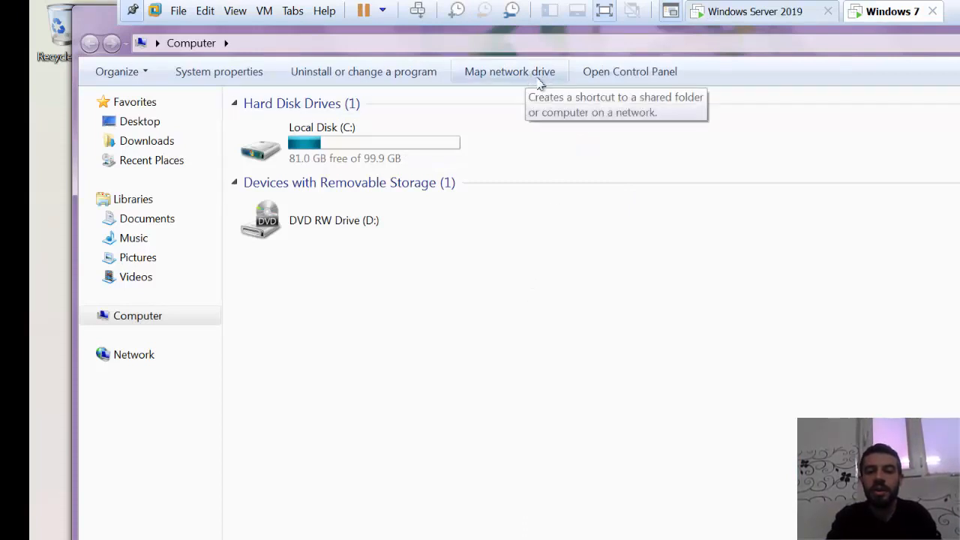
# - Map network drive Z: to the folder \\lab.com\hr, keeping reconnection at logon enabled
pyautogui.click(512, 80)
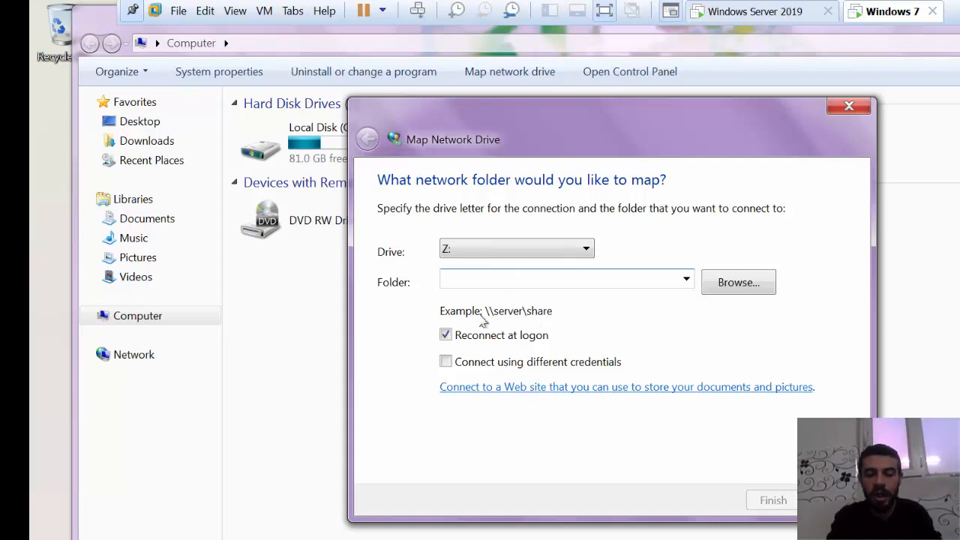
pyautogui.write('\\\\')
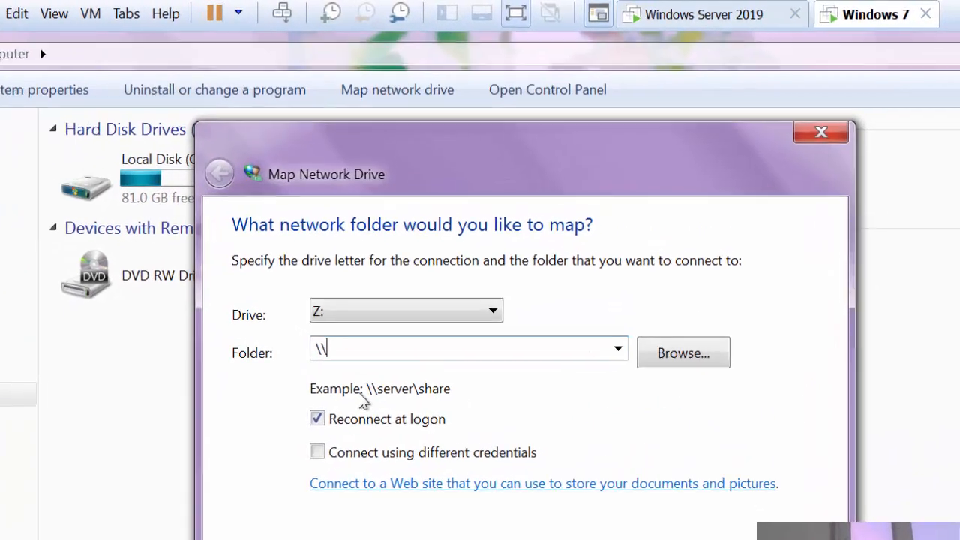
pyautogui.write('lab.com\\')
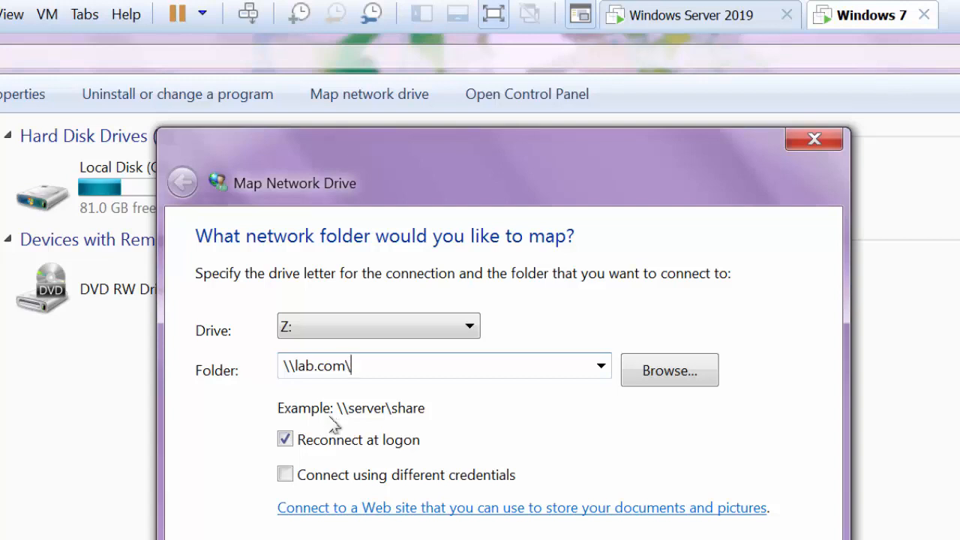
pyautogui.click(735, 11)
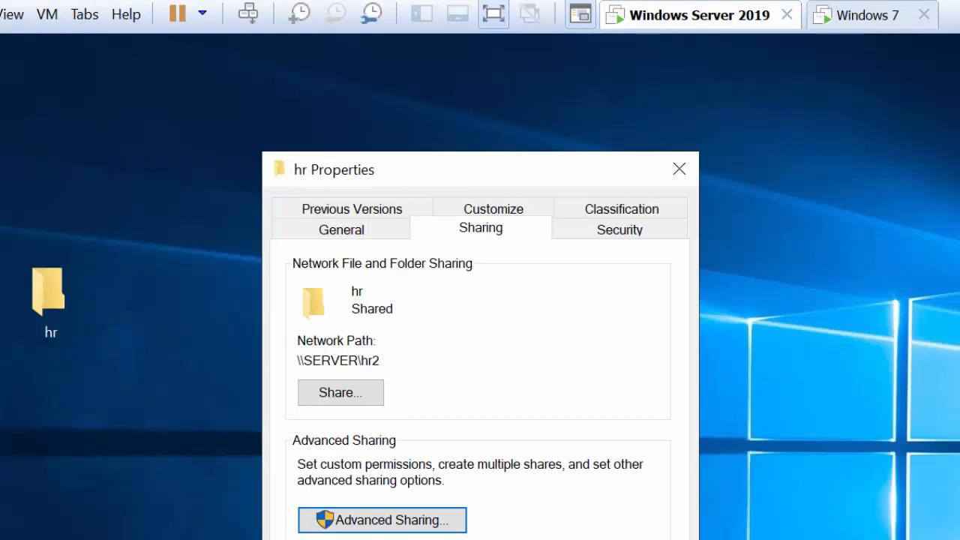
pyautogui.click(893, 15)
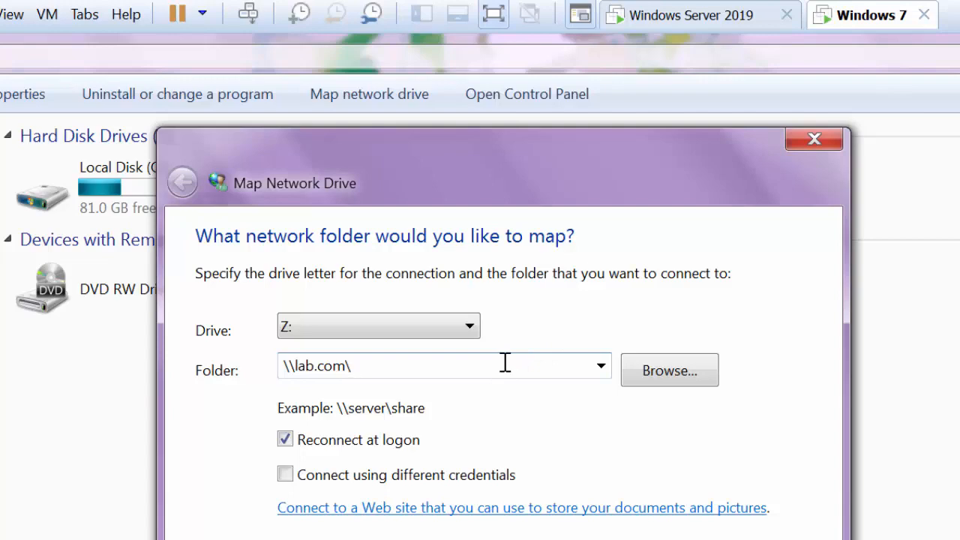
pyautogui.press('Return')
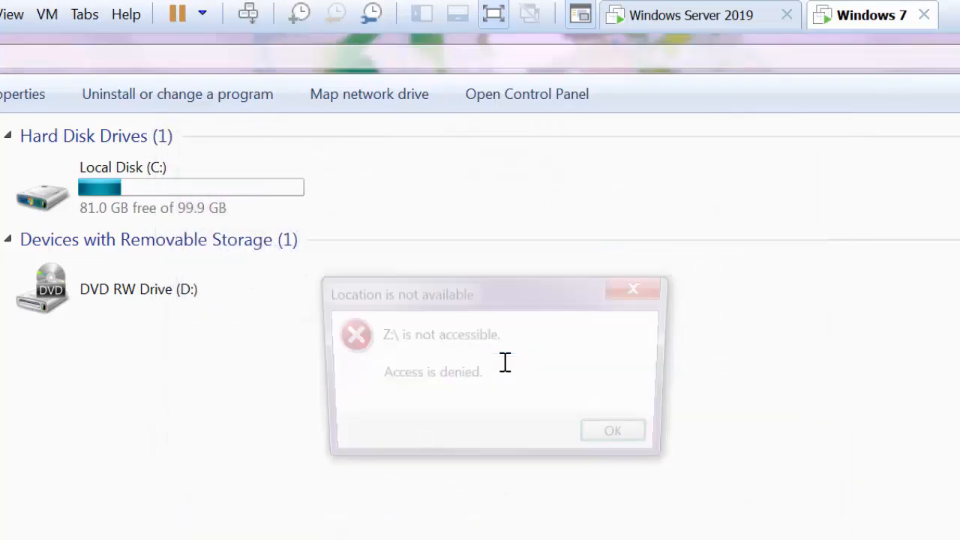
pyautogui.click(622, 441)
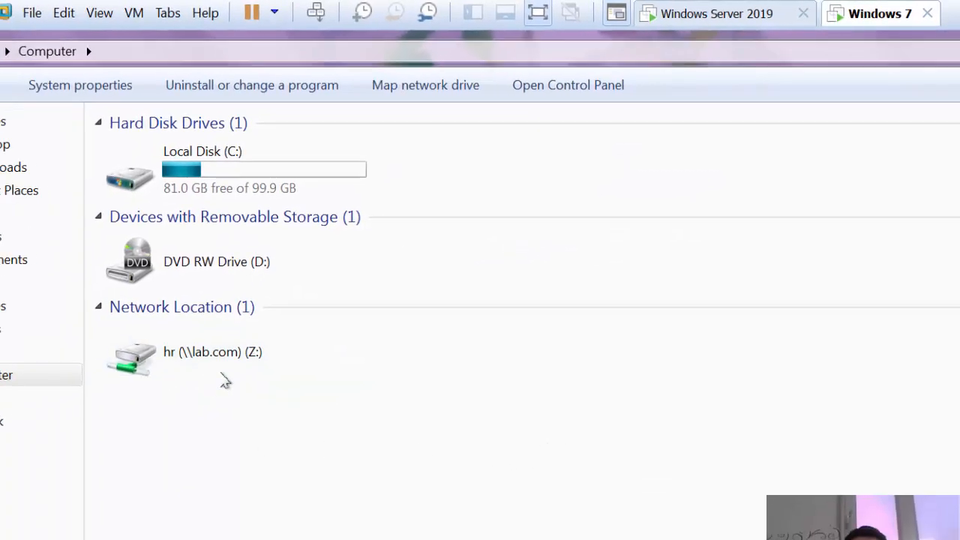
# - Try to open the mapped hr network drive (Z:) from the Computer window
pyautogui.doubleClick(209, 358)
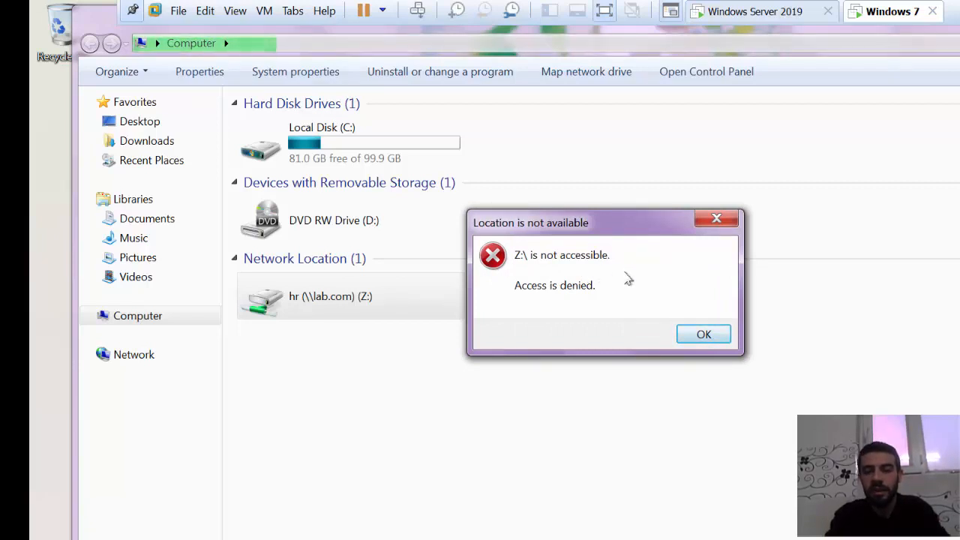
pyautogui.click(698, 337)
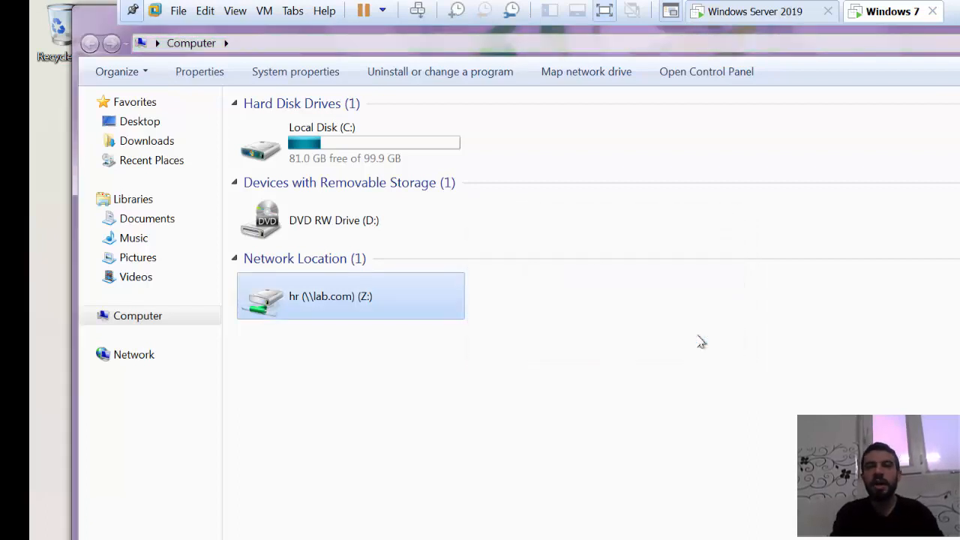
# - Switch to Paint, draw a tall black-outlined rectangle and add the text lab.com inside it near its lower edge
pyautogui.moveTo(390, 157)
pyautogui.mouseDown()
pyautogui.moveTo(250, 229)
pyautogui.moveTo(167, 336)
pyautogui.moveTo(133, 468)
pyautogui.mouseUp()
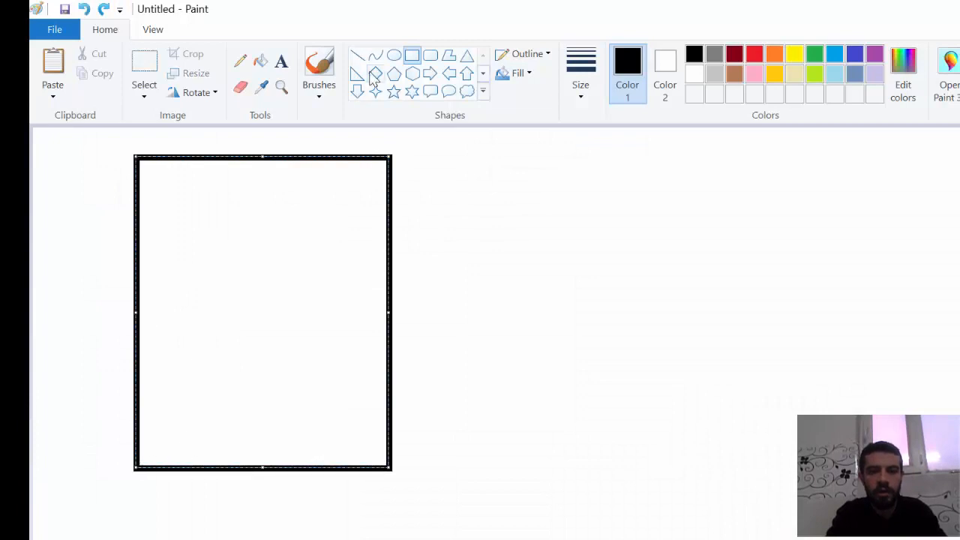
pyautogui.click(284, 68)
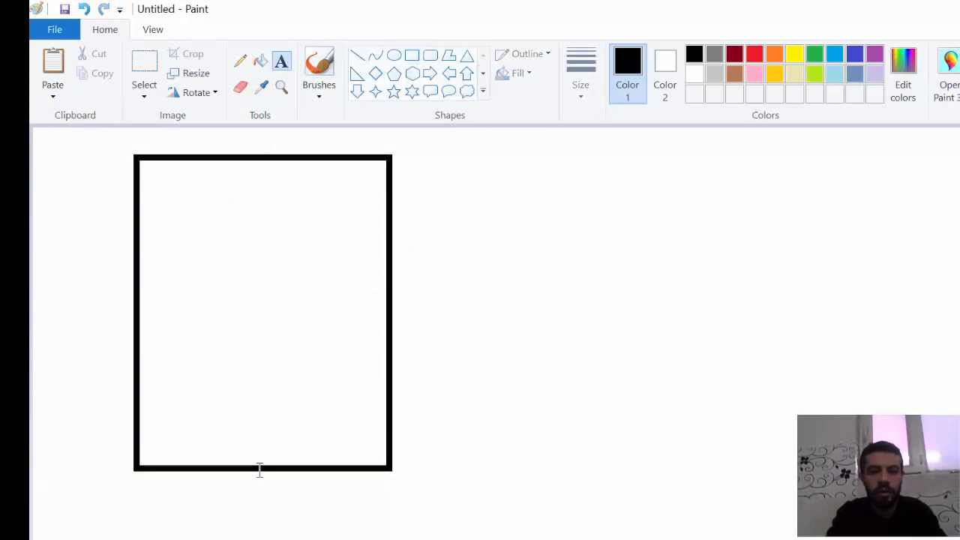
pyautogui.click(243, 432)
pyautogui.write('la')
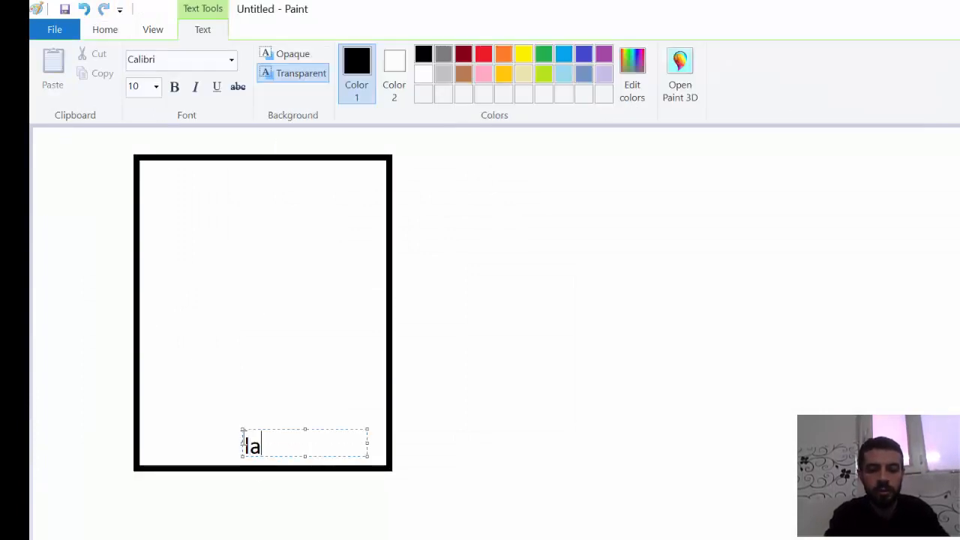
pyautogui.write('b.clm')
pyautogui.press('BackSpace')
pyautogui.press('BackSpace')
pyautogui.write('om')
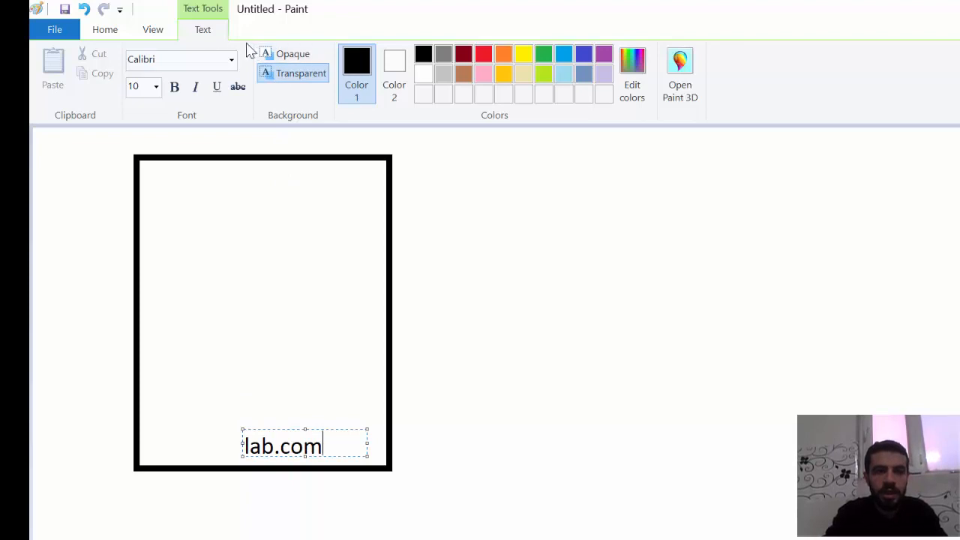
pyautogui.click(108, 30)
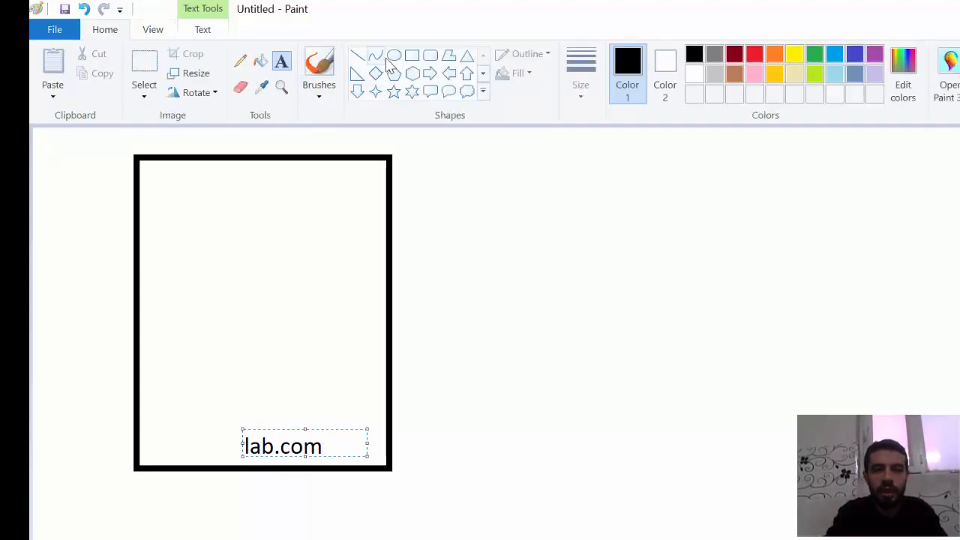
# - Draw a black rounded rectangle in the upper part of the lab.com rectangle and label it hr inside
pyautogui.click(430, 57)
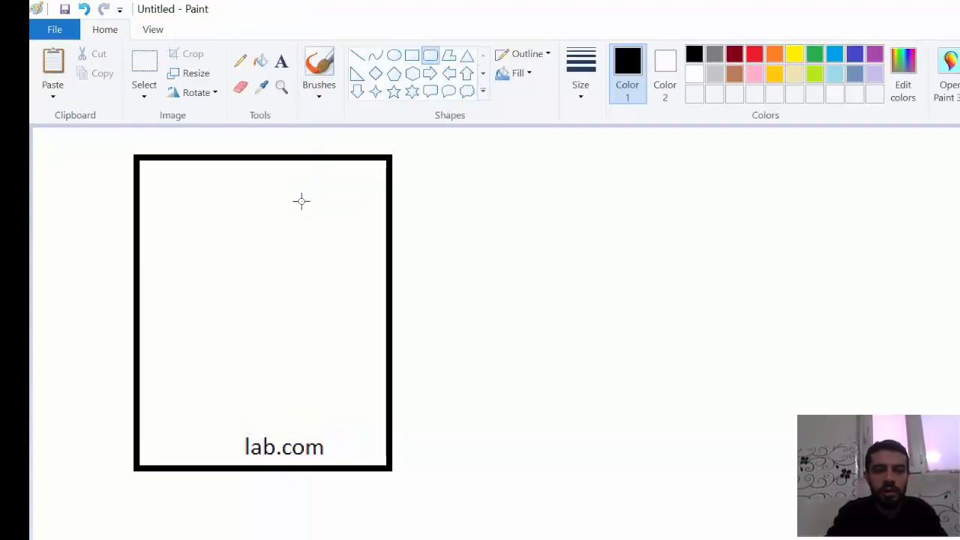
pyautogui.moveTo(300, 202)
pyautogui.mouseDown()
pyautogui.moveTo(234, 242)
pyautogui.moveTo(195, 314)
pyautogui.mouseUp()
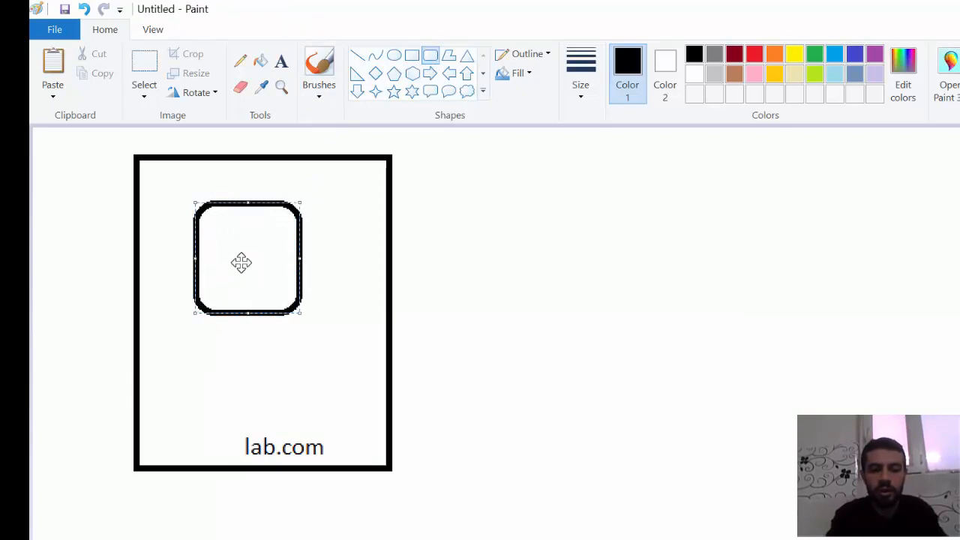
pyautogui.click(282, 64)
pyautogui.click(256, 255)
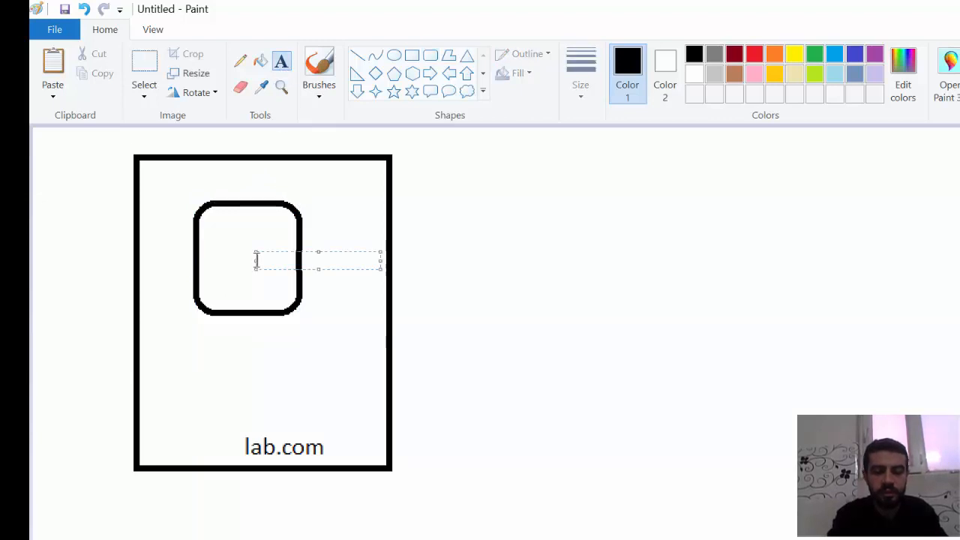
pyautogui.write('hr')
pyautogui.click(512, 311)
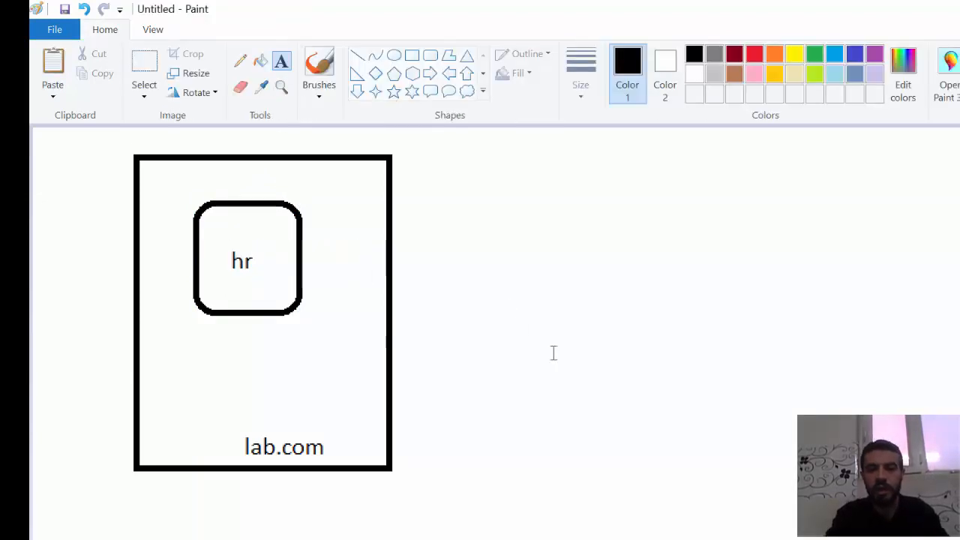
# - Draw a black-outlined circle well to the right of the lab.com rectangle and write the user's first name inside it
pyautogui.click(394, 54)
pyautogui.moveTo(935, 247); pyautogui.dragTo(824, 349)
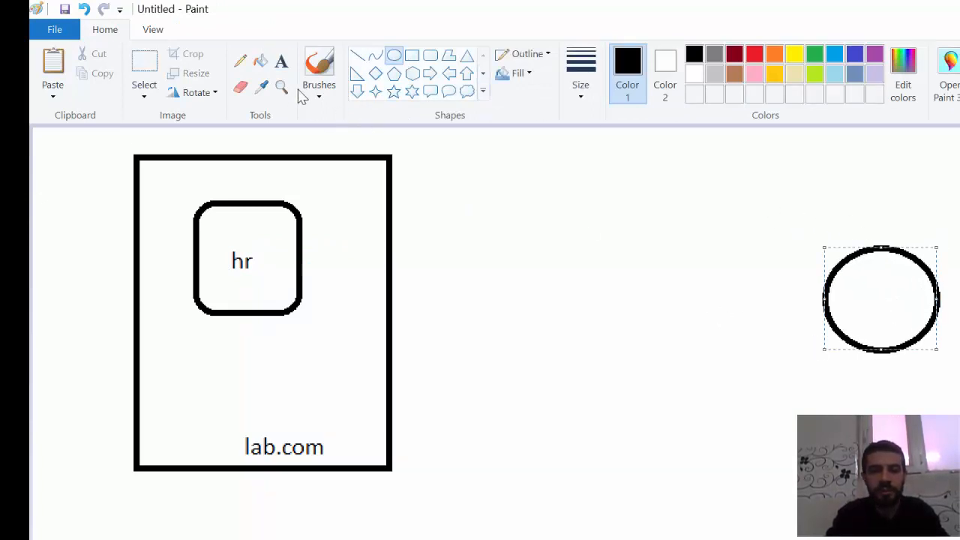
pyautogui.click(281, 61)
pyautogui.click(848, 288)
pyautogui.write('osama')
pyautogui.click(803, 379)
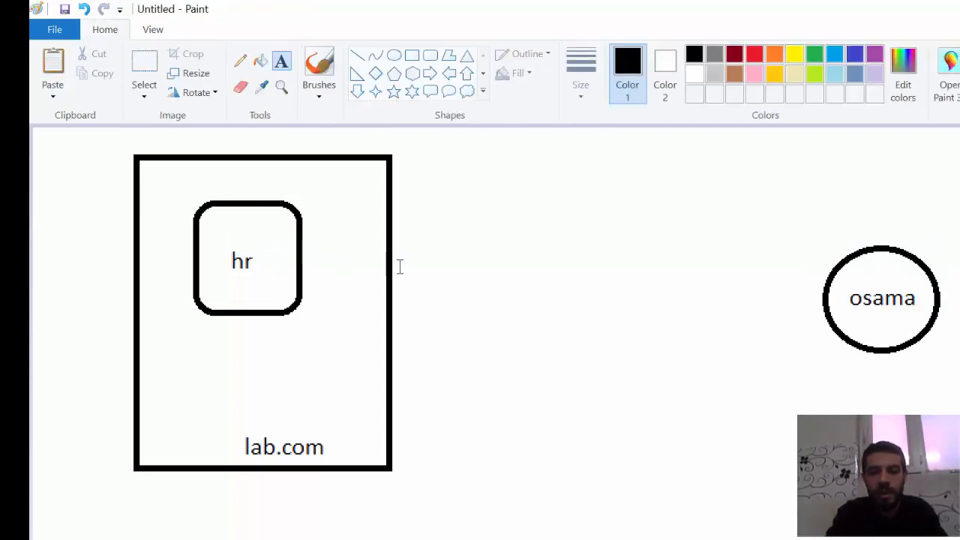
# - Draw two tall, roughly parallel vertical lines between the lab.com rectangle and the user circle
pyautogui.click(360, 56)
pyautogui.moveTo(495, 211); pyautogui.dragTo(498, 479)
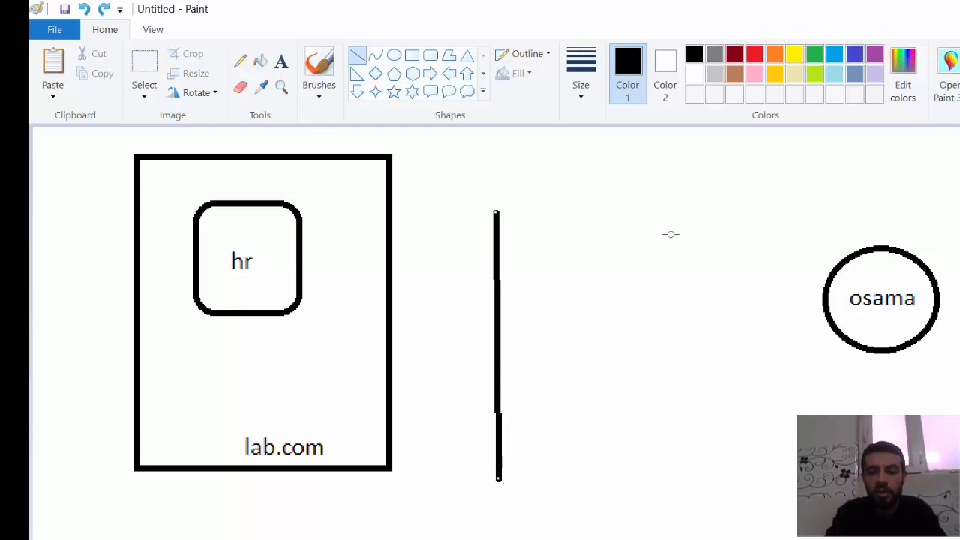
pyautogui.moveTo(667, 215); pyautogui.dragTo(671, 490)
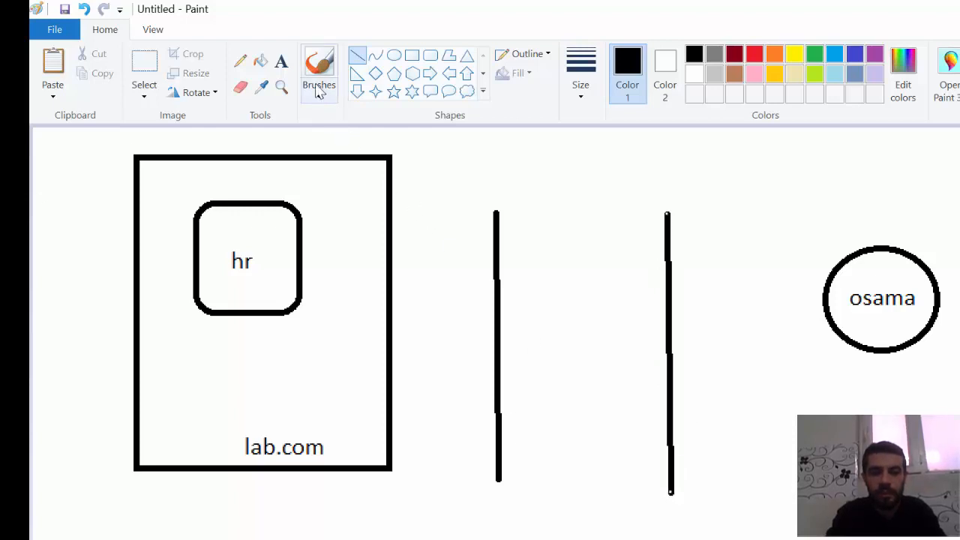
# - Add the text NTFS above the vertical line nearer the lab.com rectangle and centre it over that line
pyautogui.click(281, 61)
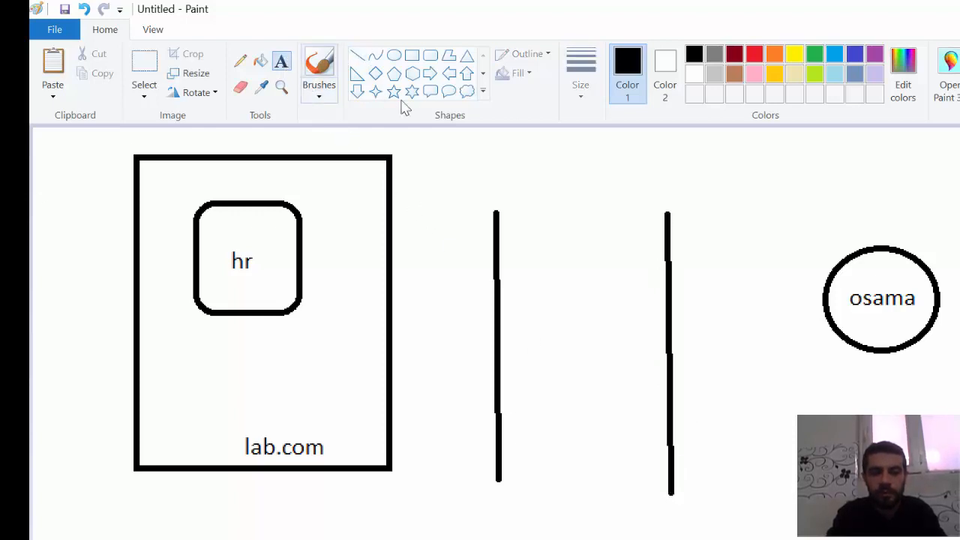
pyautogui.click(493, 173)
pyautogui.write('NTFS')
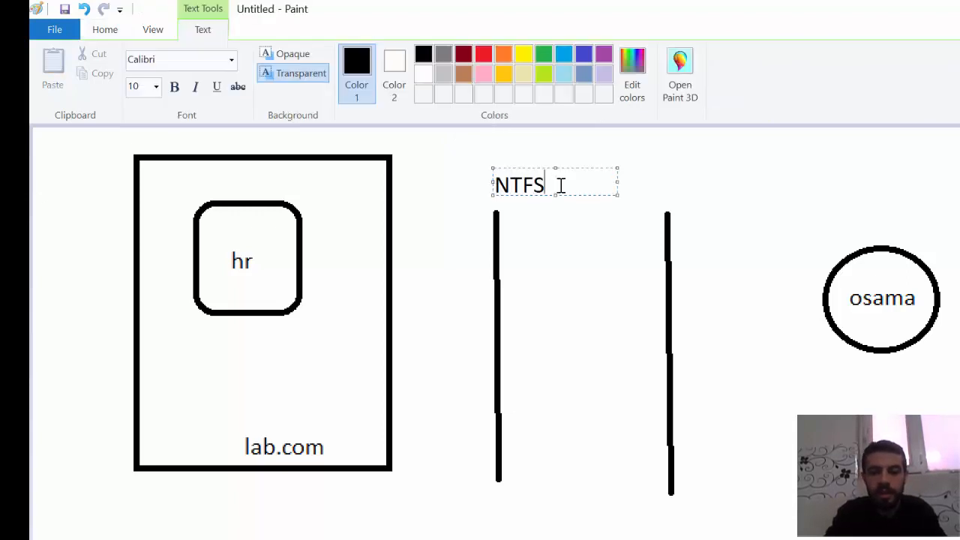
pyautogui.moveTo(574, 195); pyautogui.dragTo(555, 195)
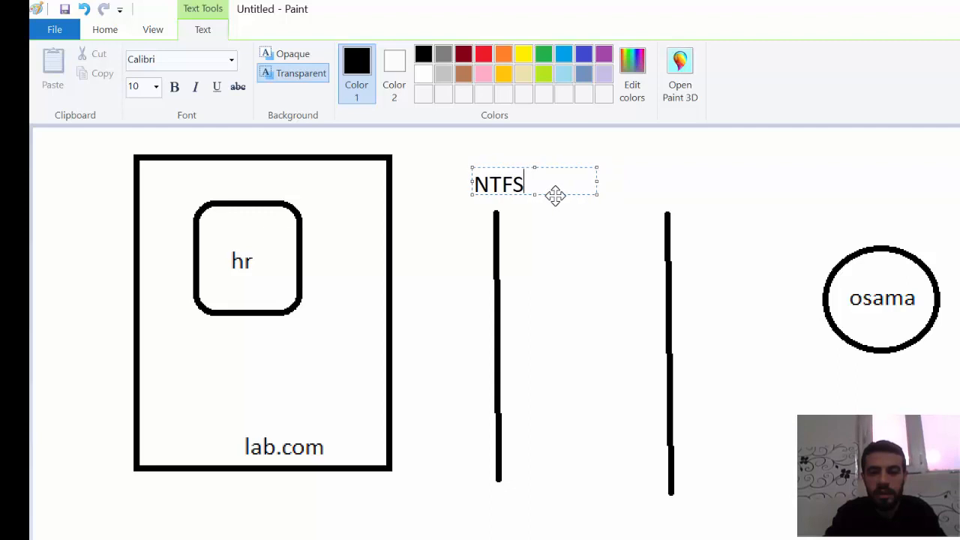
# - Add the text Shared above the vertical line nearer the user circle
pyautogui.click(668, 174)
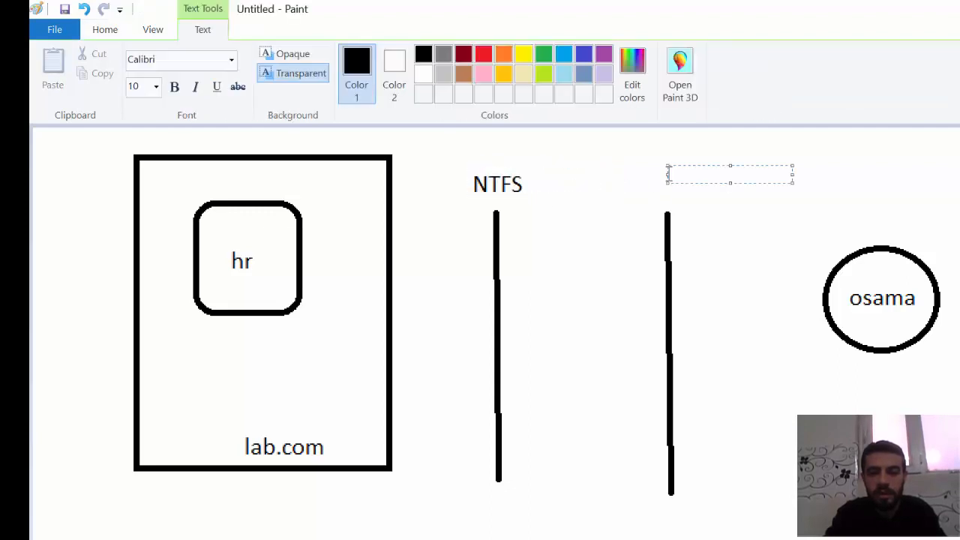
pyautogui.write('Shared')
pyautogui.press('Return')
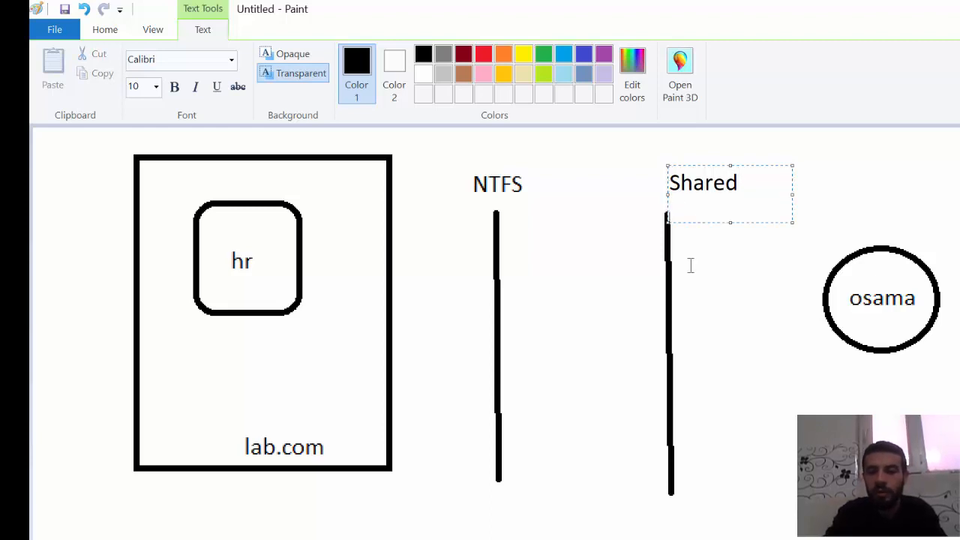
pyautogui.click(701, 306)
pyautogui.click(722, 184)
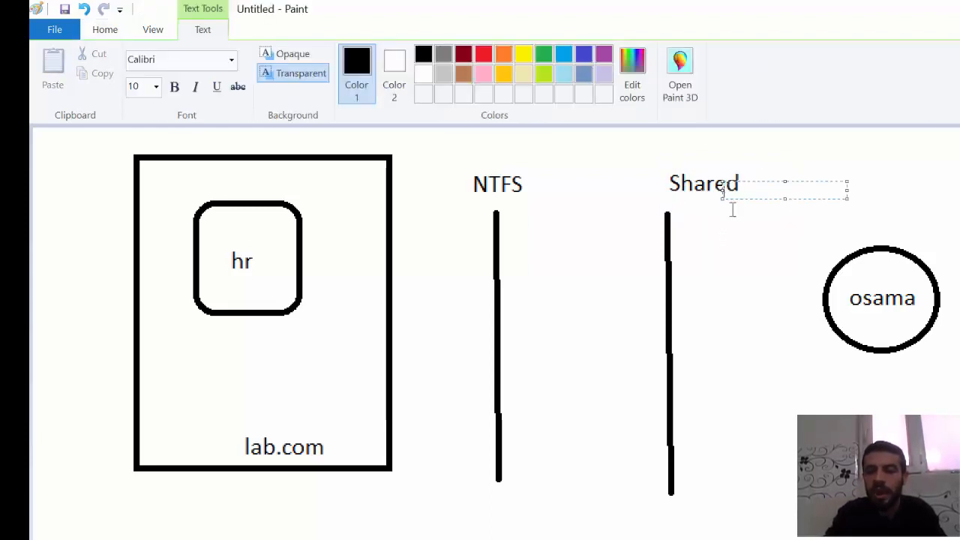
pyautogui.click(752, 262)
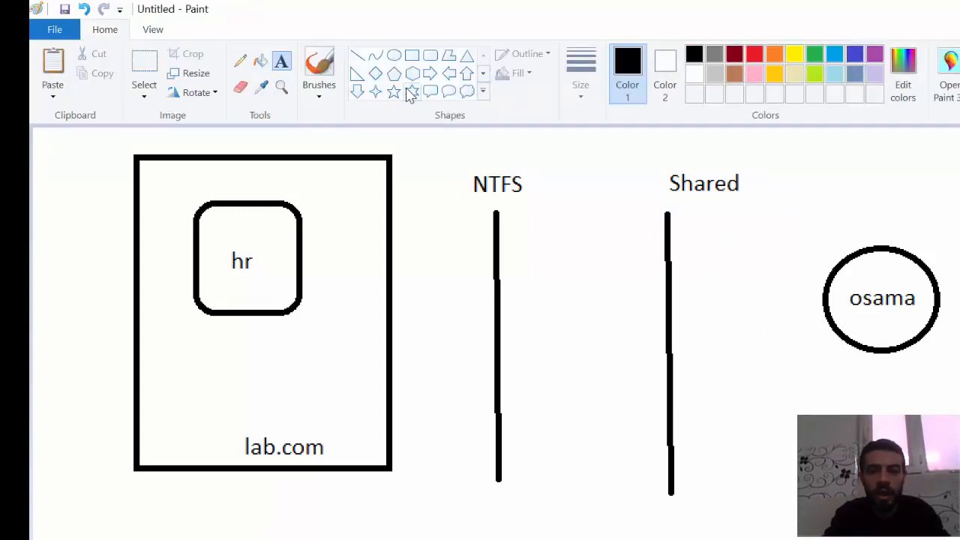
# - Draw a straight line from the user circle's edge across both vertical lines to the hr box
pyautogui.click(358, 56)
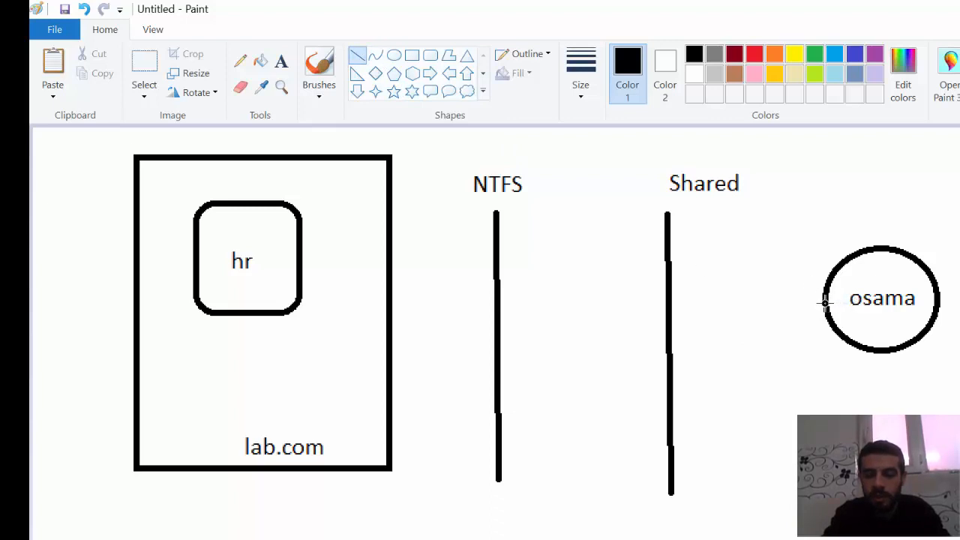
pyautogui.moveTo(823, 303); pyautogui.dragTo(305, 256)
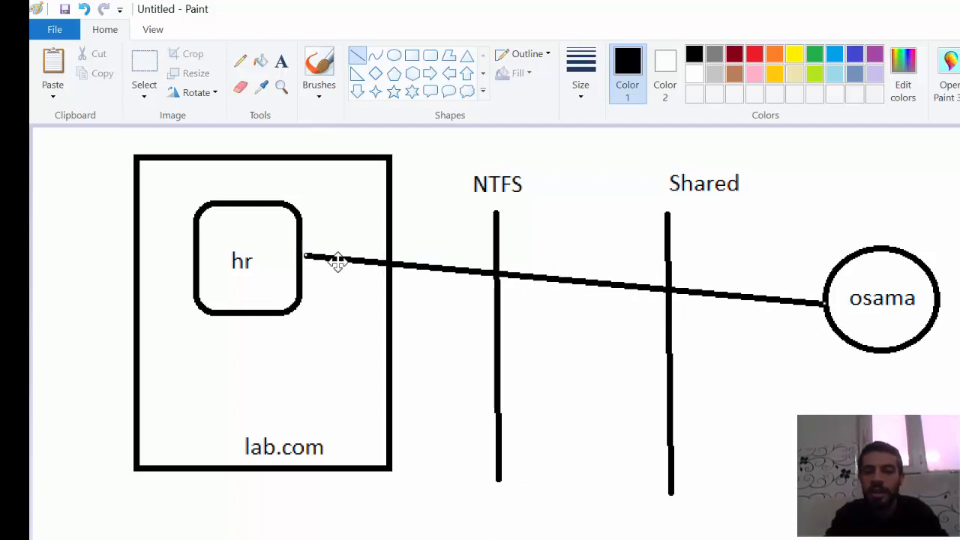
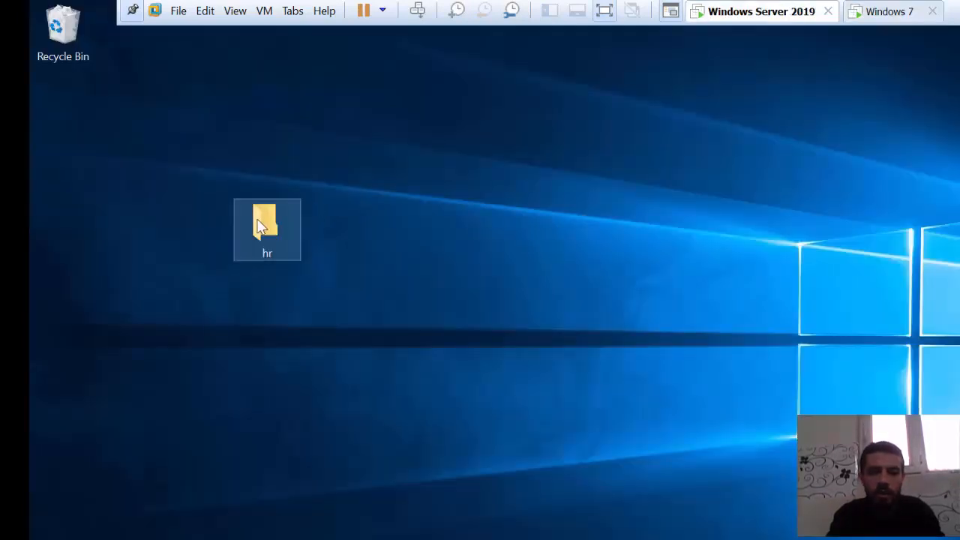
# - Open the hr folder's properties on Windows Server 2019 and compare its sharing settings with its security permissions
pyautogui.click(259, 225)
pyautogui.rightClick(258, 225)
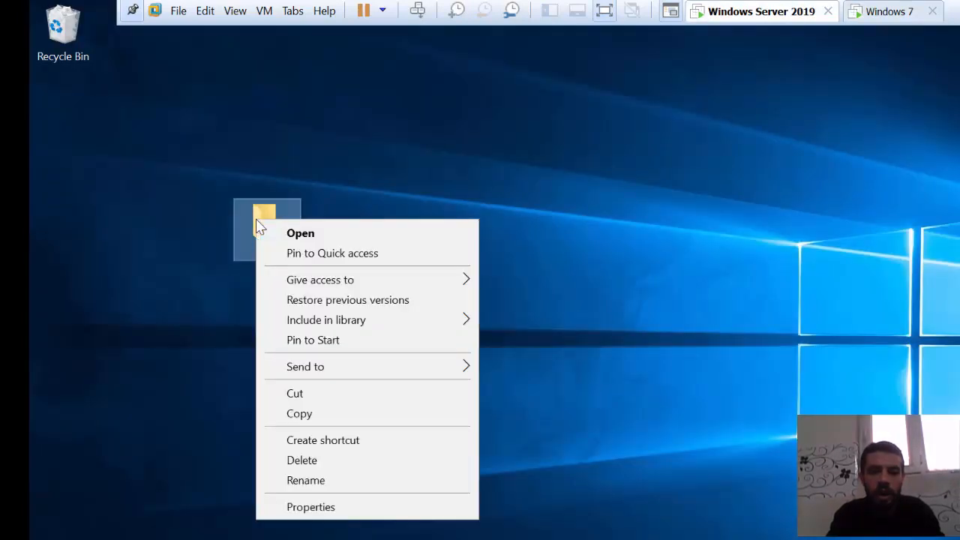
pyautogui.click(332, 506)
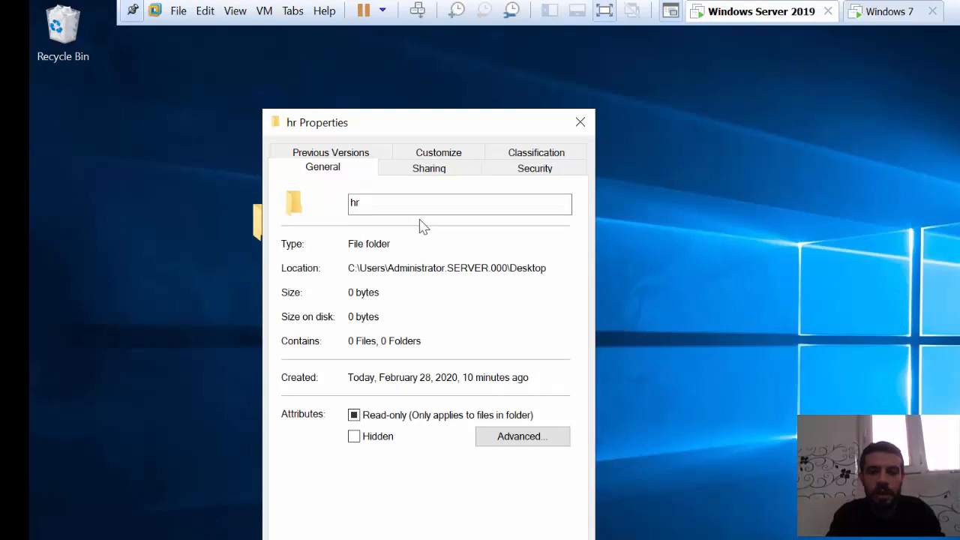
pyautogui.click(438, 174)
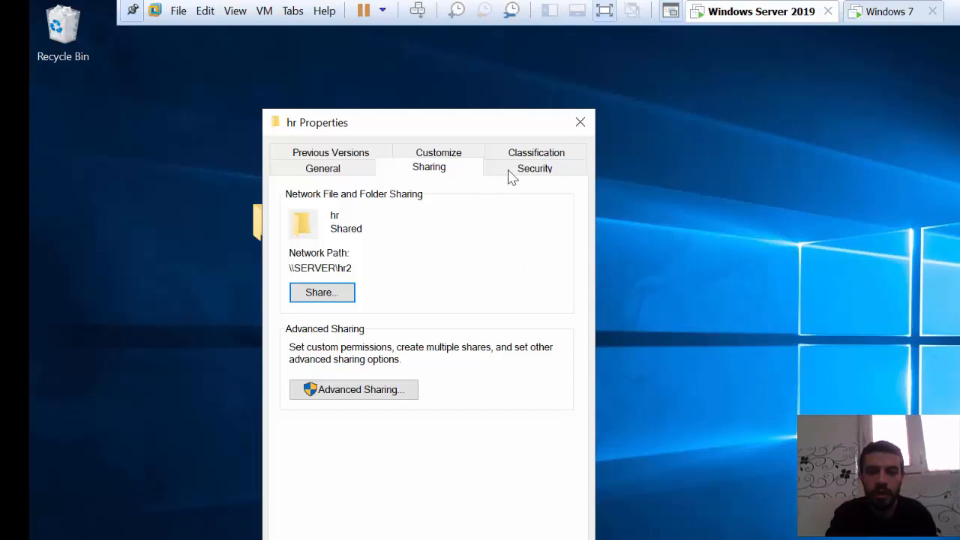
pyautogui.click(516, 165)
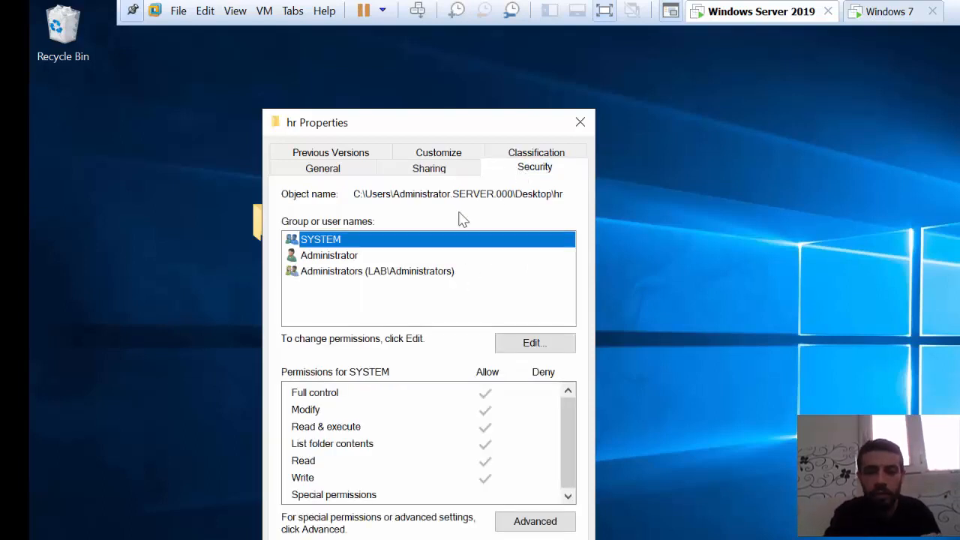
pyautogui.click(437, 169)
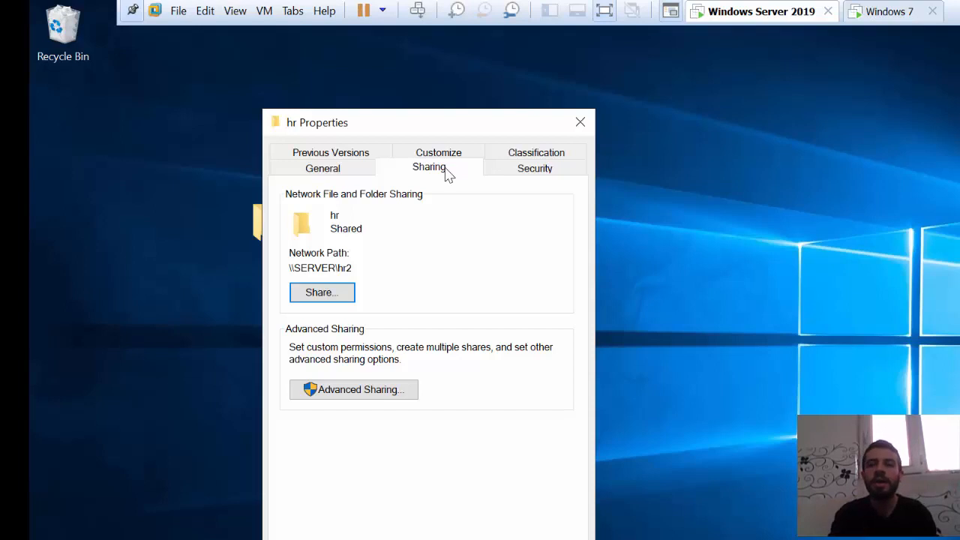
pyautogui.click(515, 174)
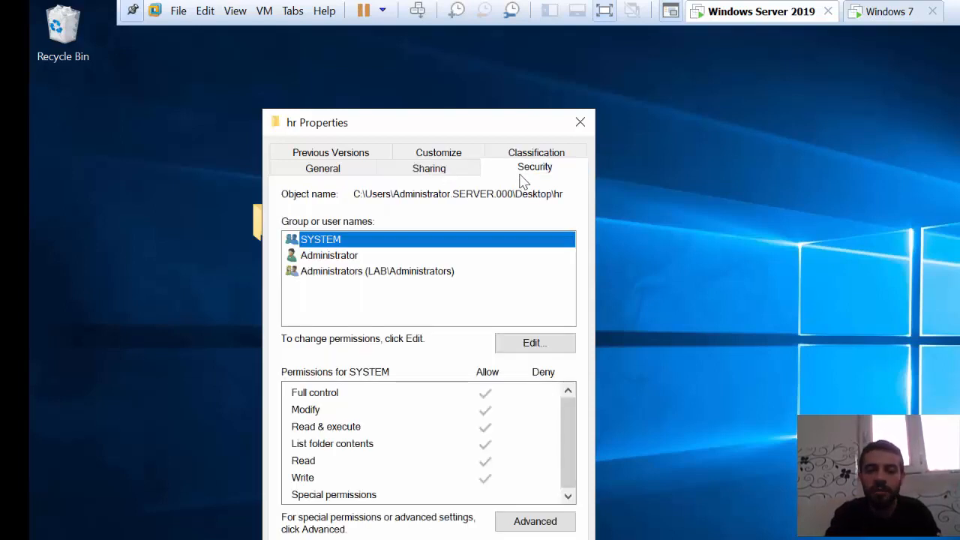
# - Open the share permissions for hr2 through the hr folder's advanced sharing settings and remove Everyone
pyautogui.click(441, 173)
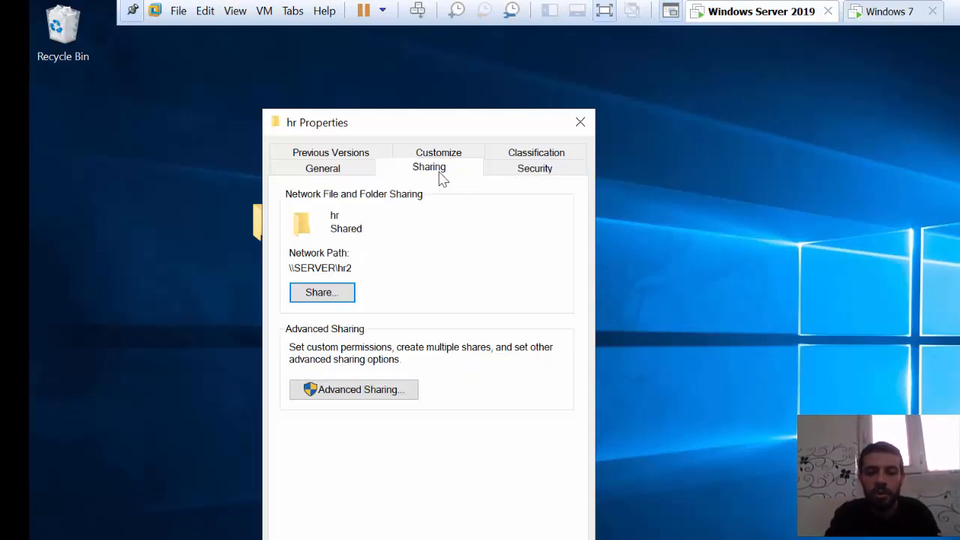
pyautogui.click(375, 391)
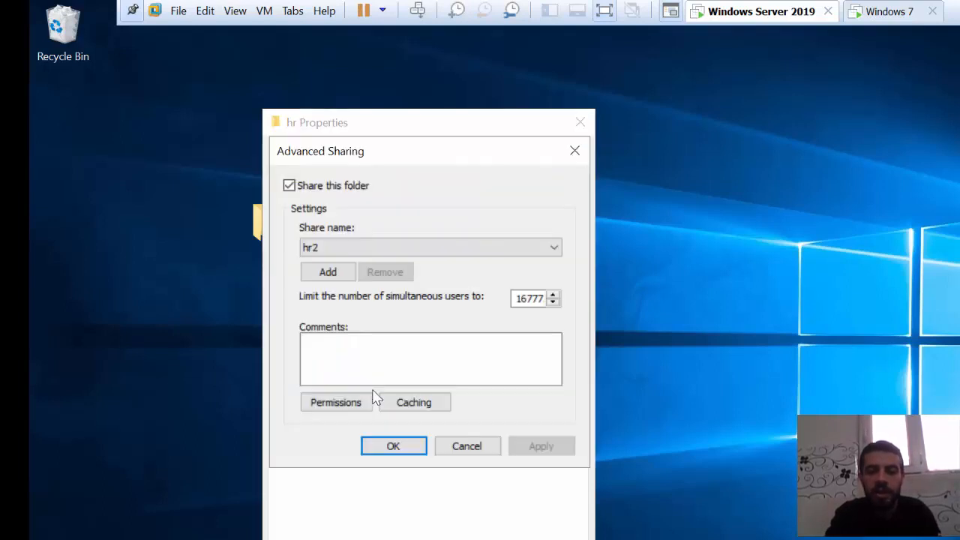
pyautogui.click(329, 409)
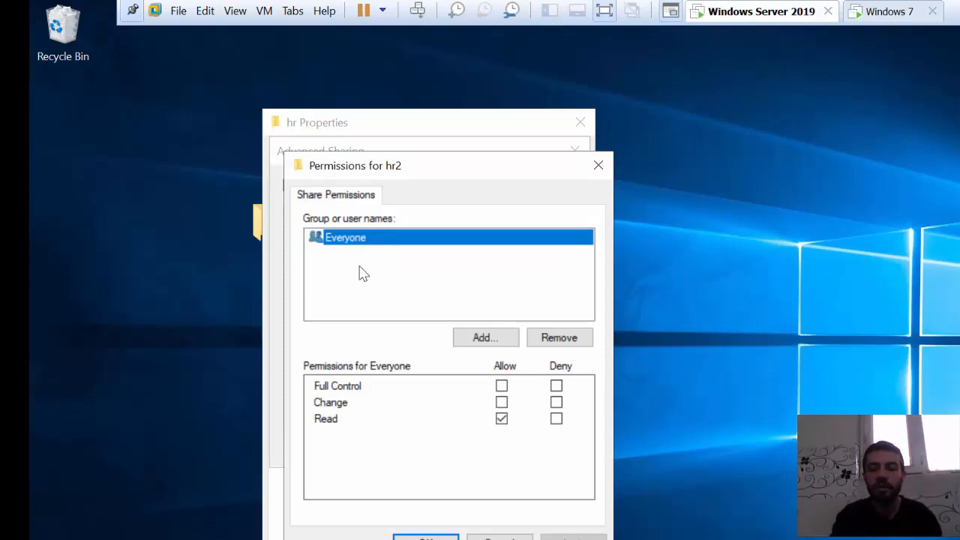
pyautogui.click(501, 402)
pyautogui.click(503, 404)
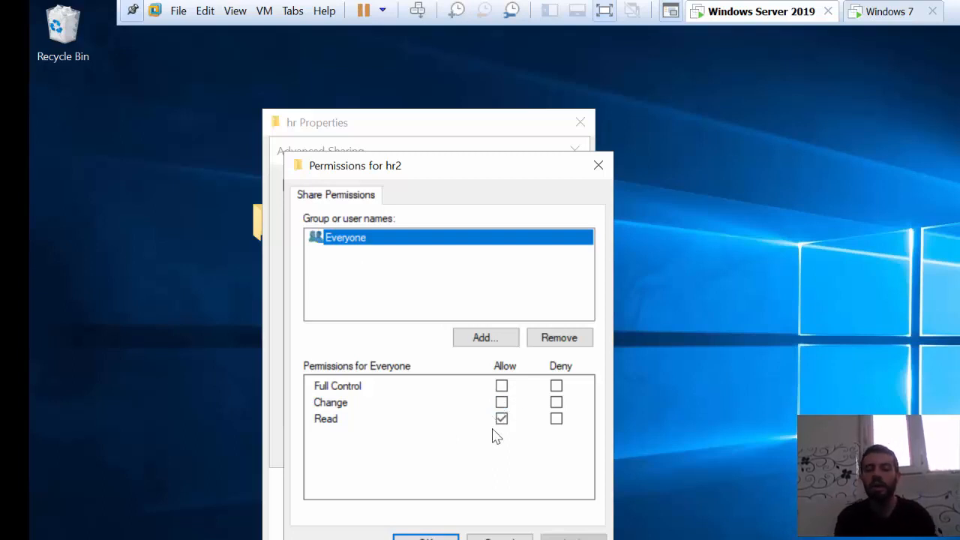
pyautogui.click(558, 344)
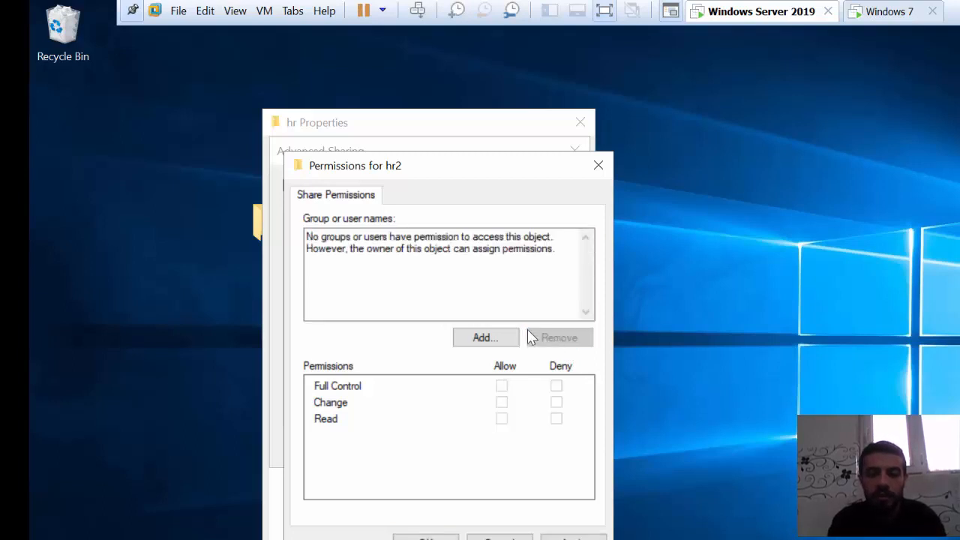
# - Add the lab.com domain user to the hr2 share permissions with Read allowed, and confirm the permissions
pyautogui.click(486, 338)
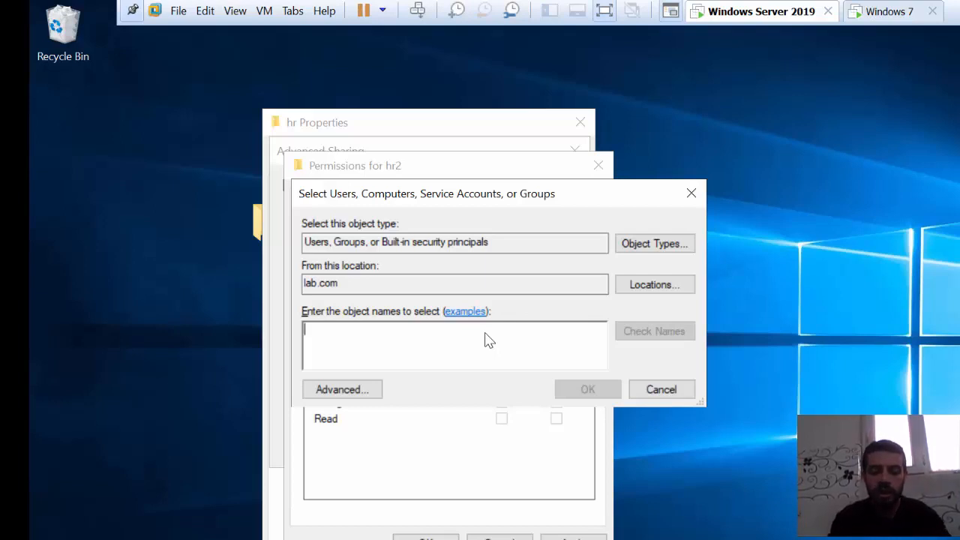
pyautogui.write('os')
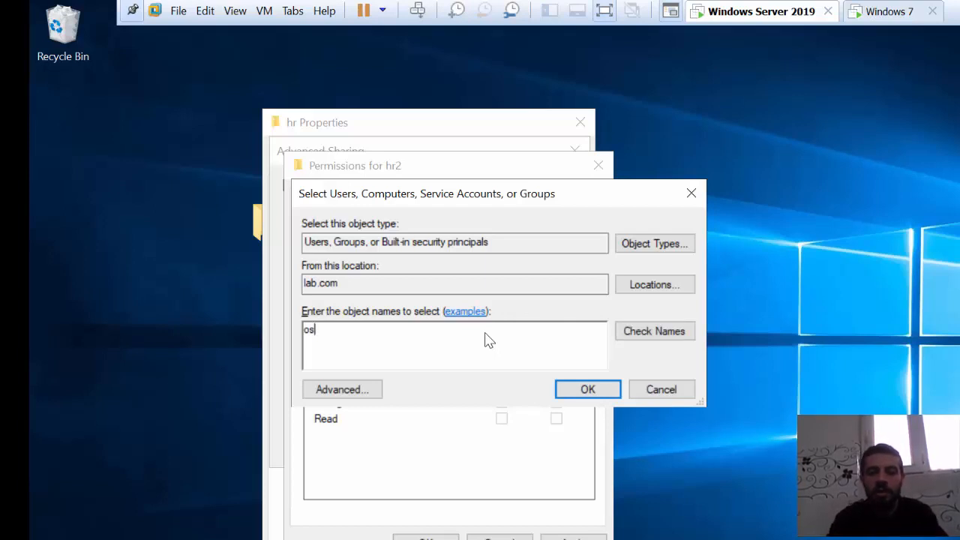
pyautogui.click(651, 330)
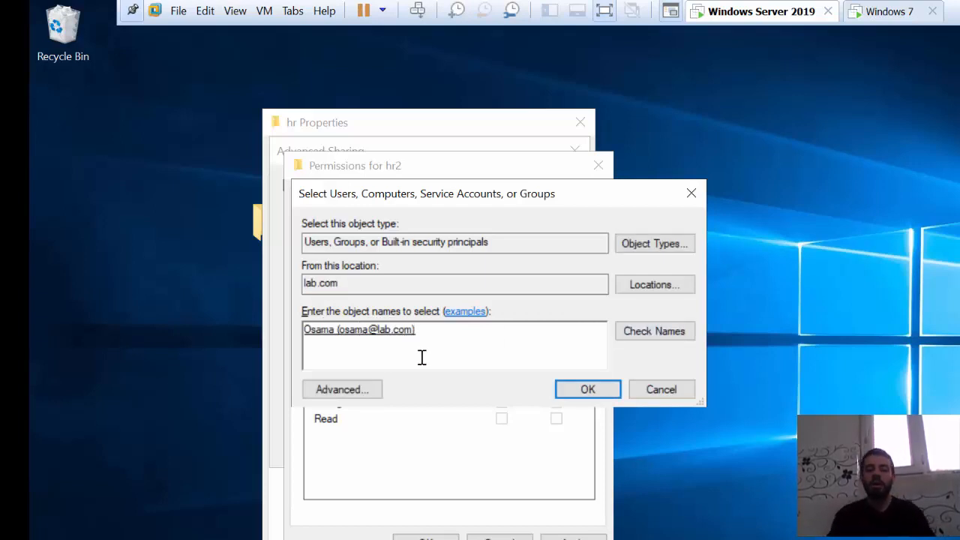
pyautogui.click(587, 391)
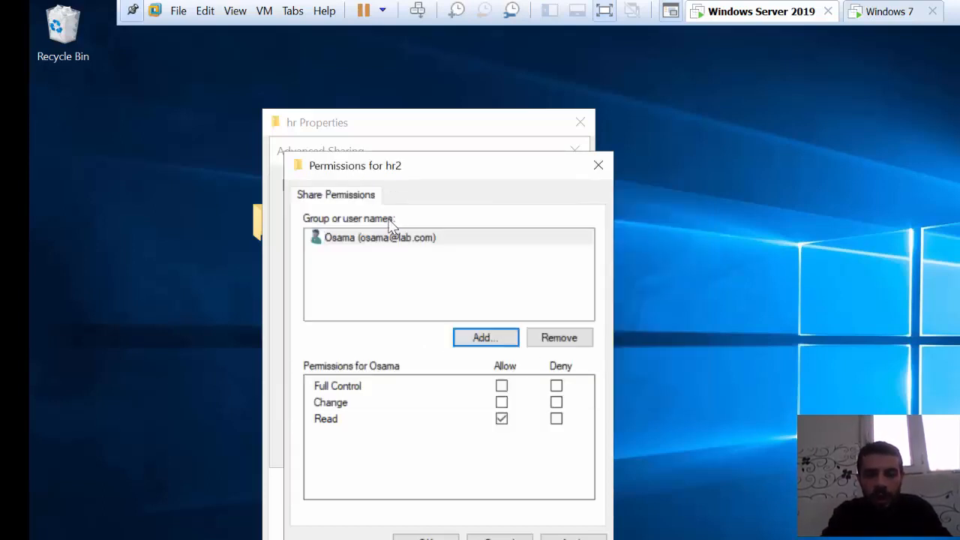
pyautogui.click(371, 239)
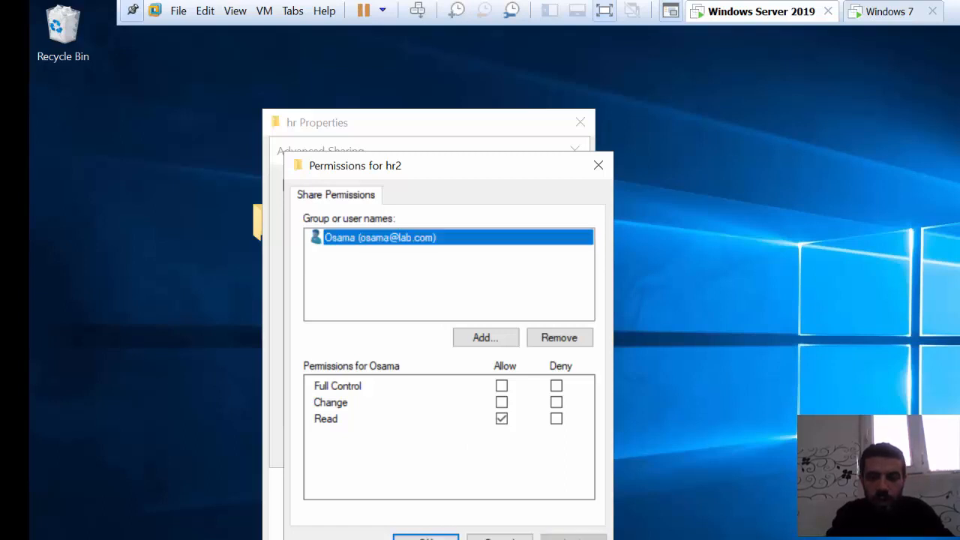
pyautogui.click(428, 536)
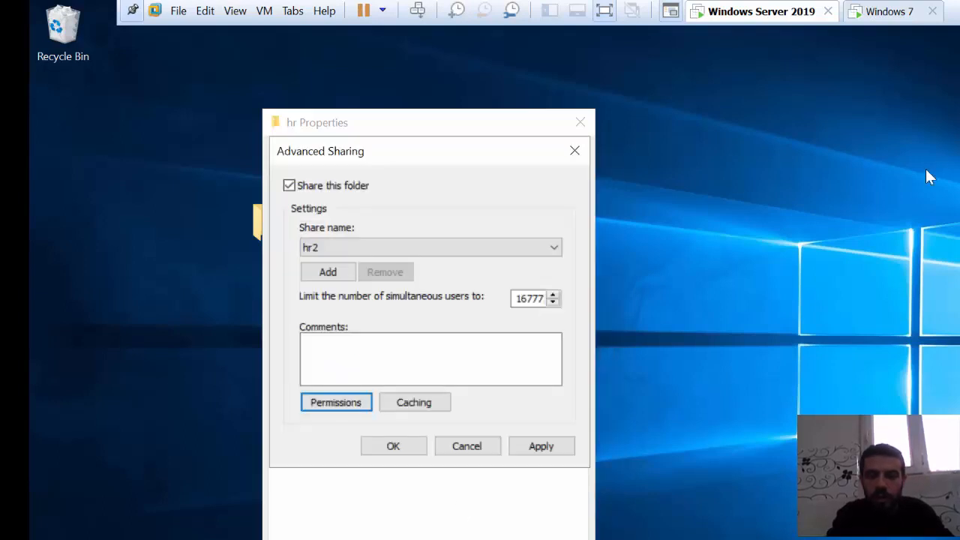
# - Switch to the Windows 7 machine, refresh Computer, and try to open the mapped hr (Z:) drive
pyautogui.click(889, 11)
pyautogui.rightClick(678, 282)
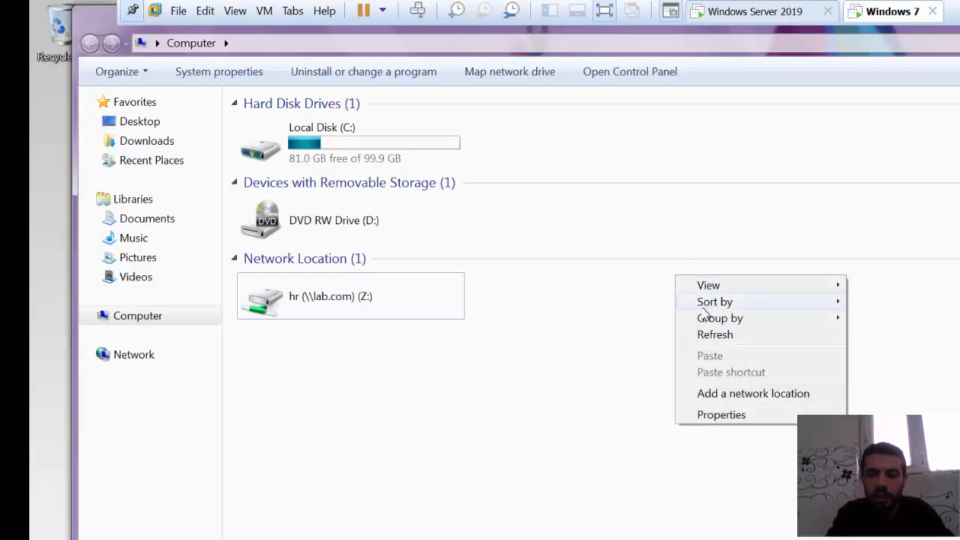
pyautogui.click(709, 335)
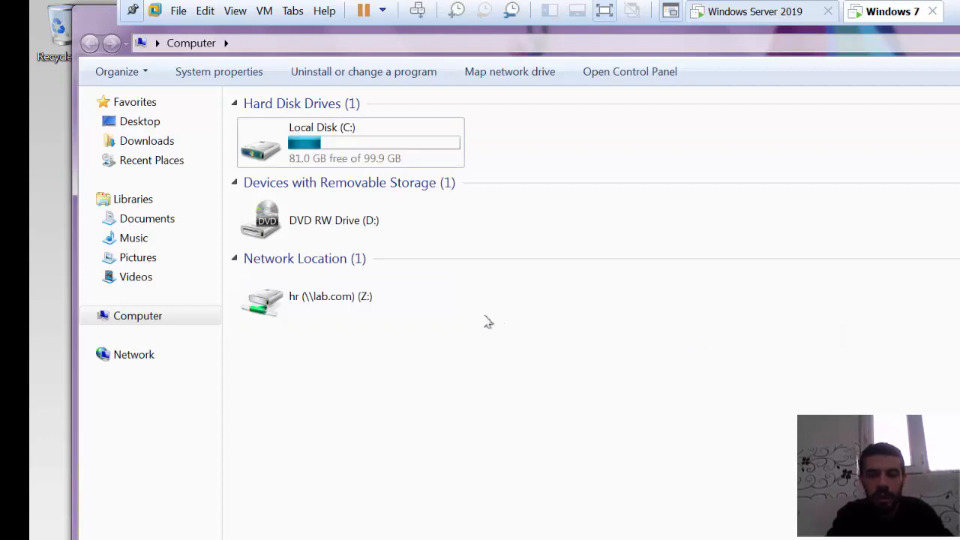
pyautogui.doubleClick(365, 305)
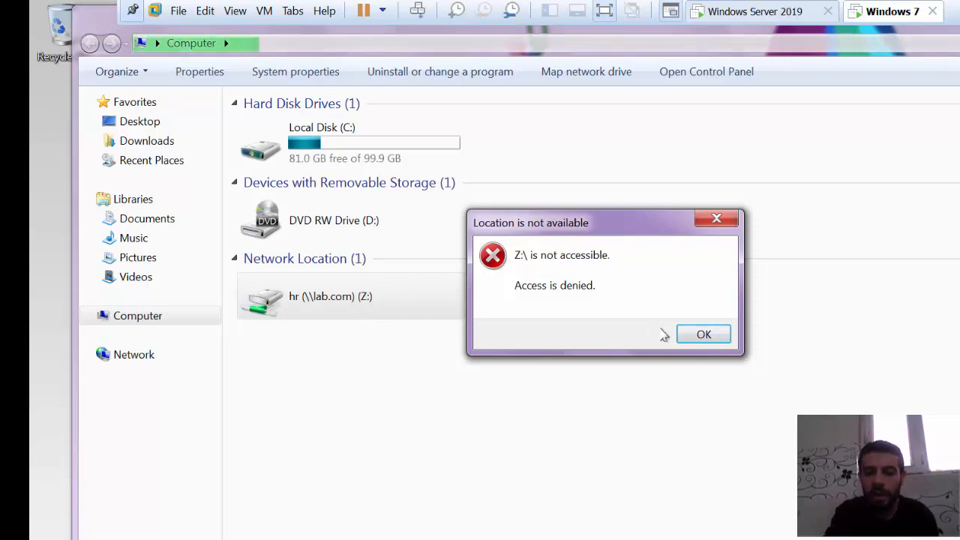
pyautogui.click(695, 335)
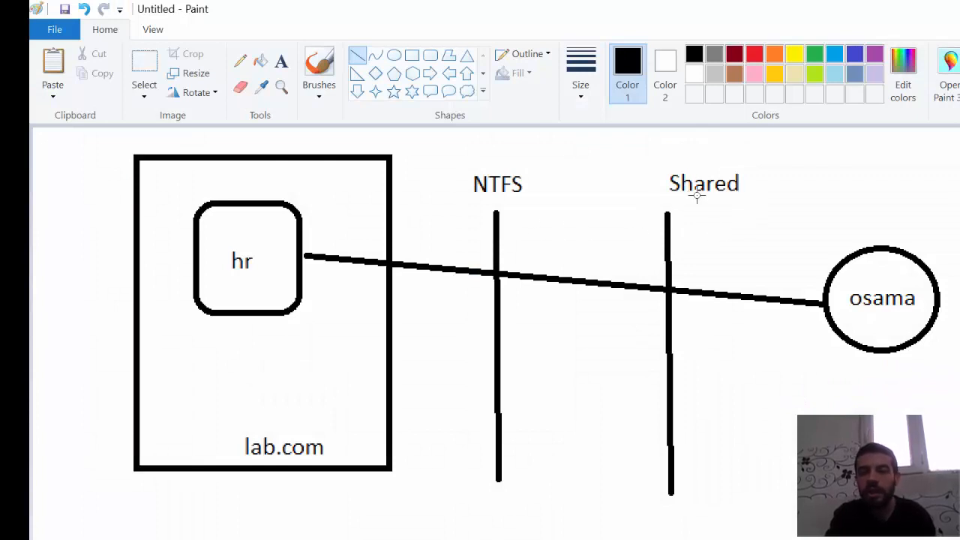
# - In the Paint diagram, add the text read beneath the Shared label
pyautogui.click(281, 61)
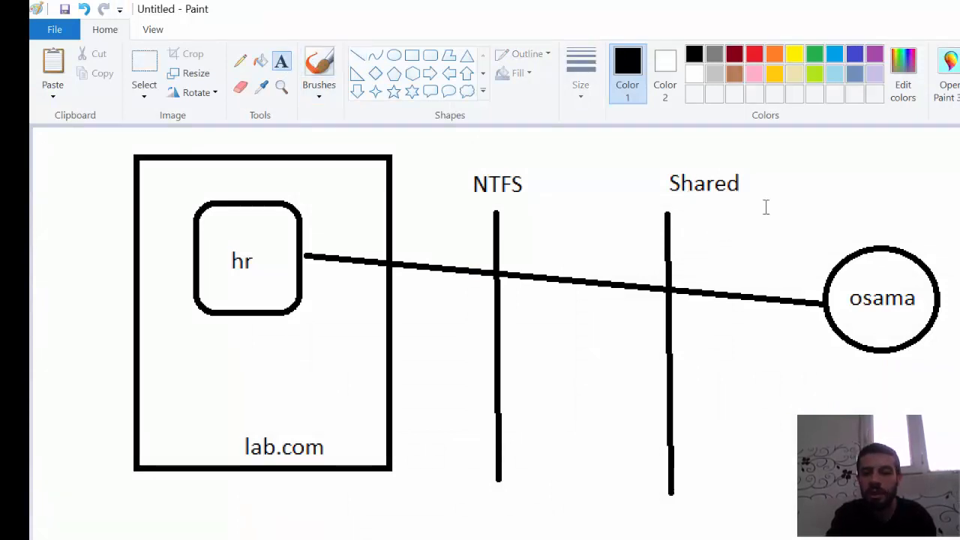
pyautogui.click(690, 210)
pyautogui.write('read')
pyautogui.click(740, 257)
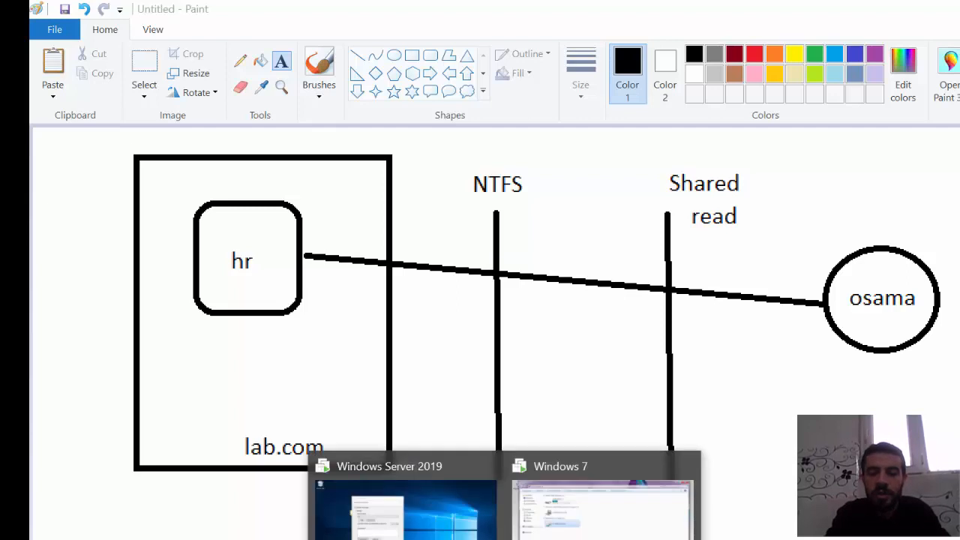
# - Back on Windows Server 2019, accept the advanced sharing settings and add the same domain user to the hr folder's NTFS permissions
pyautogui.click(405, 509)
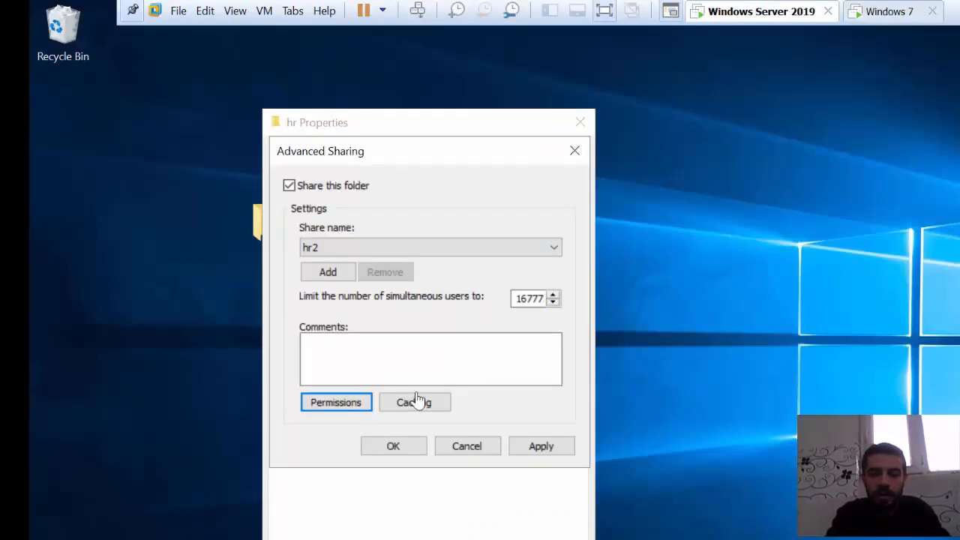
pyautogui.click(403, 449)
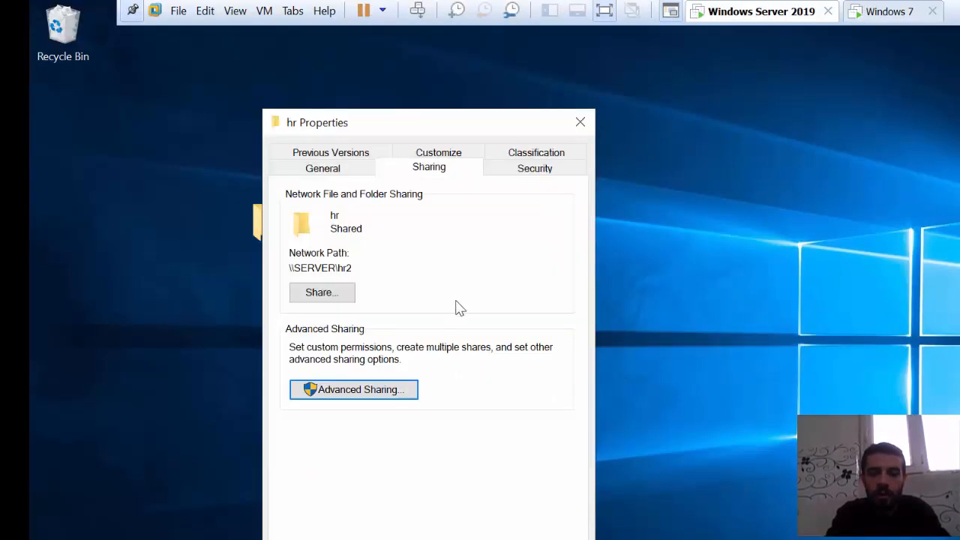
pyautogui.click(536, 171)
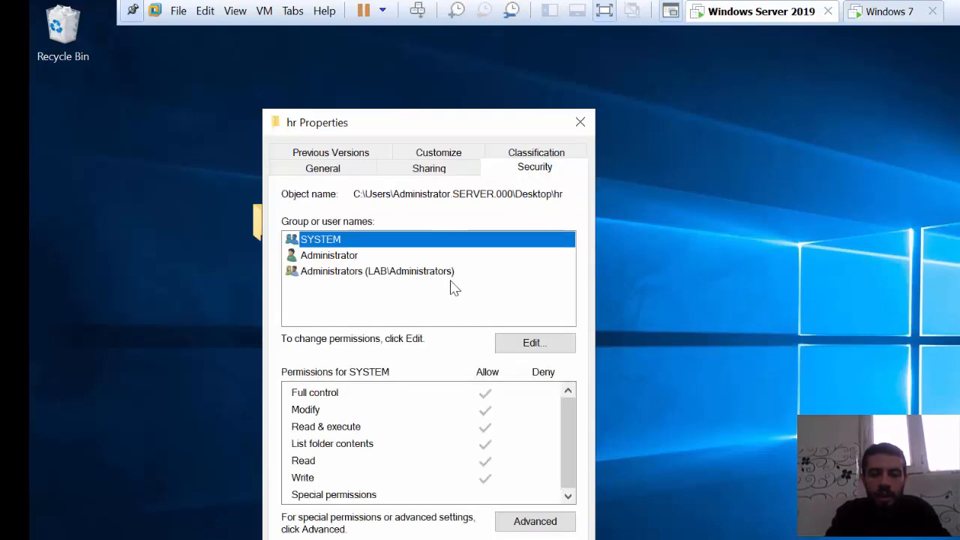
pyautogui.click(513, 342)
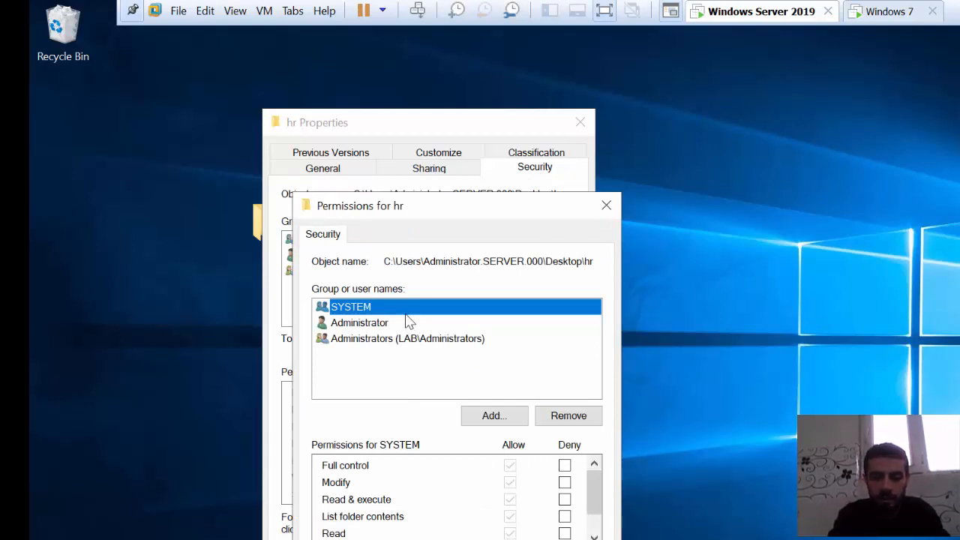
pyautogui.click(484, 415)
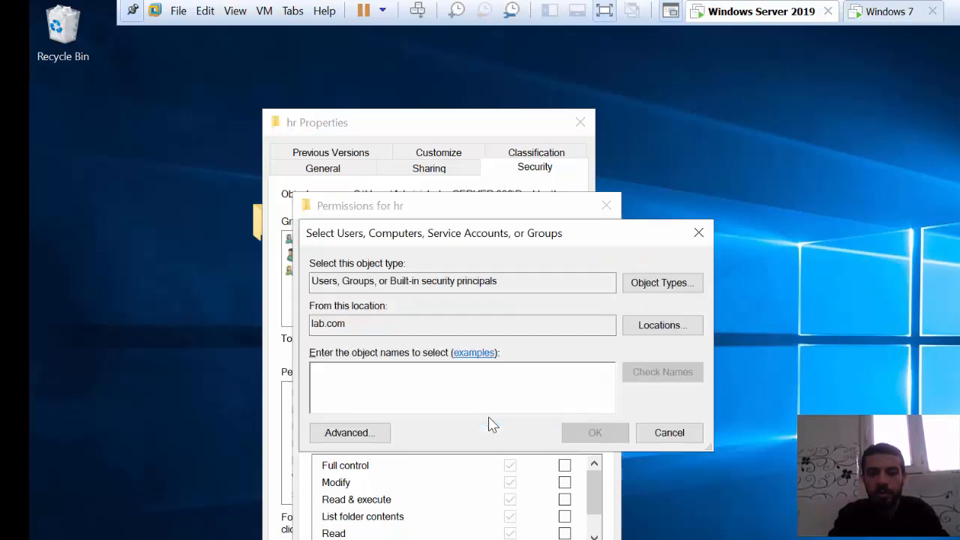
pyautogui.write('osam')
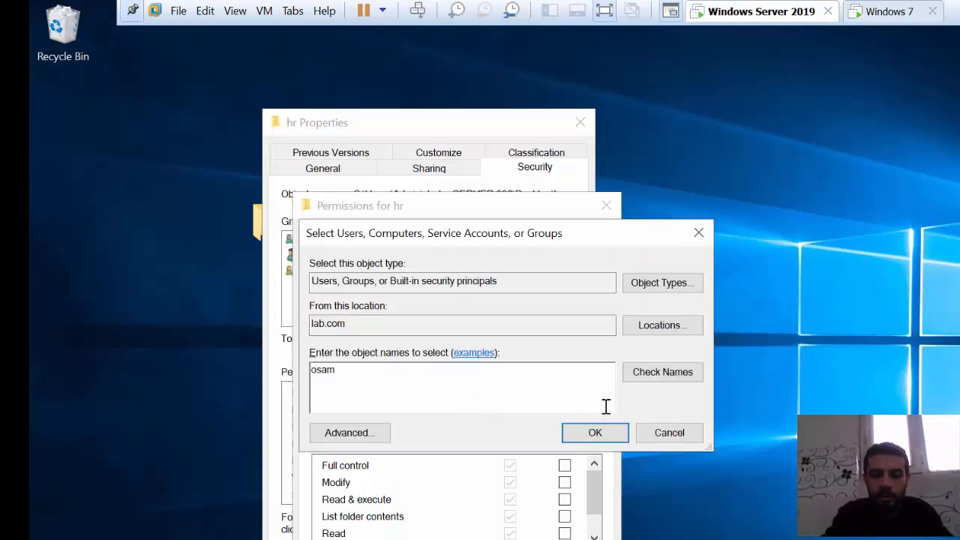
pyautogui.click(651, 373)
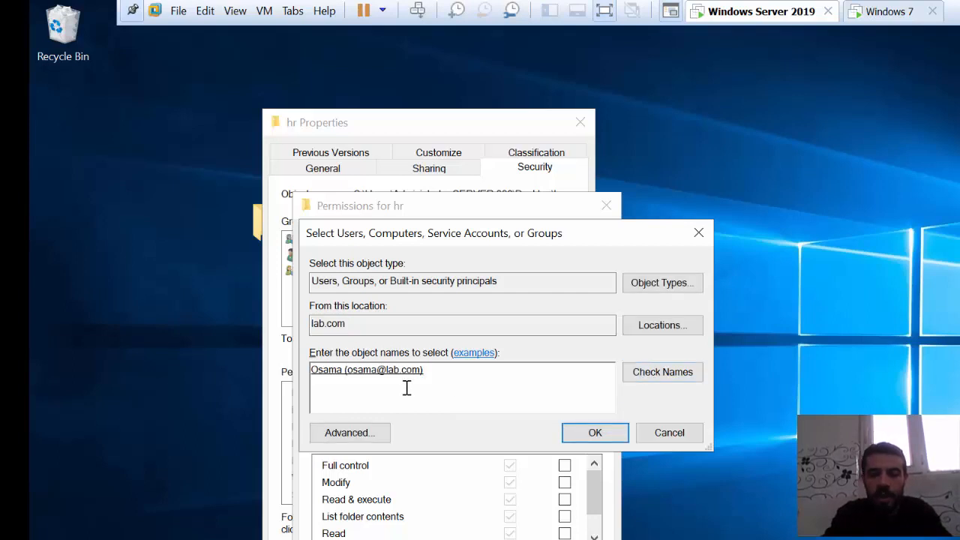
pyautogui.click(614, 432)
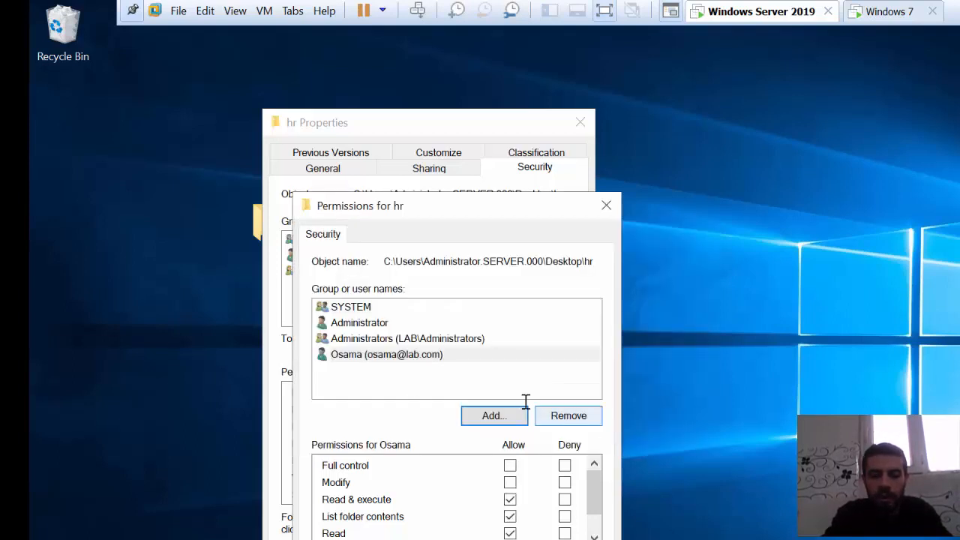
# - Review the added user's NTFS permissions on hr, keeping Read & execute, List folder contents and Read allowed, and apply them
pyautogui.click(460, 373)
pyautogui.click(435, 355)
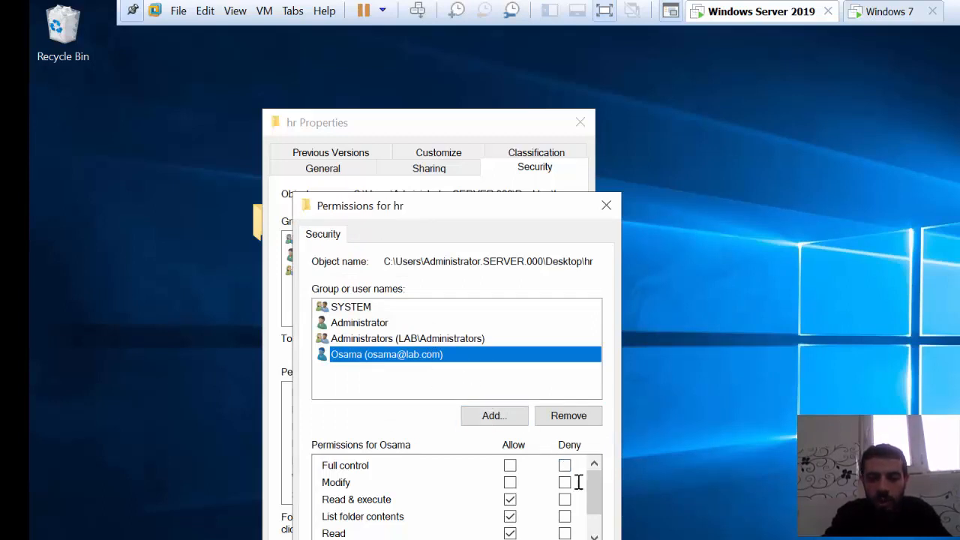
pyautogui.moveTo(596, 500); pyautogui.dragTo(596, 517)
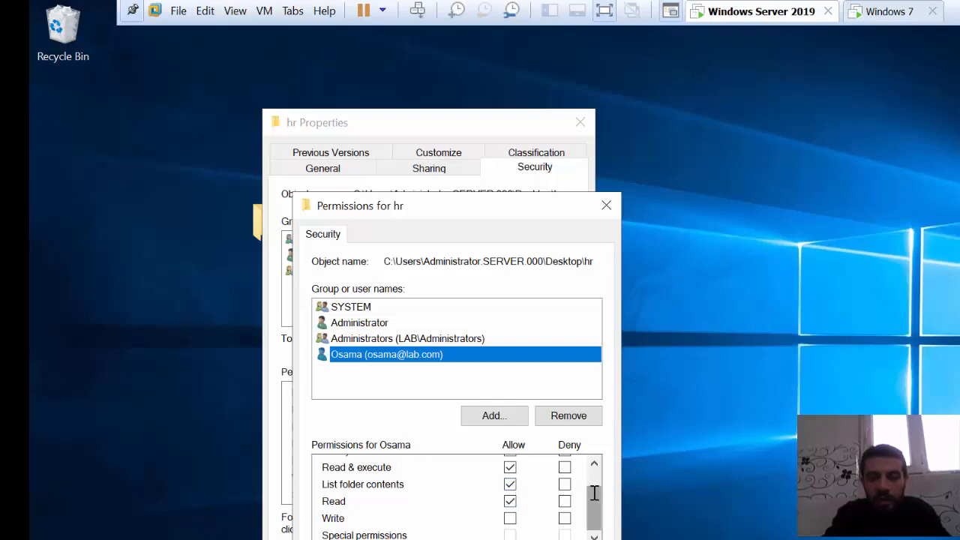
pyautogui.moveTo(593, 492); pyautogui.dragTo(593, 487)
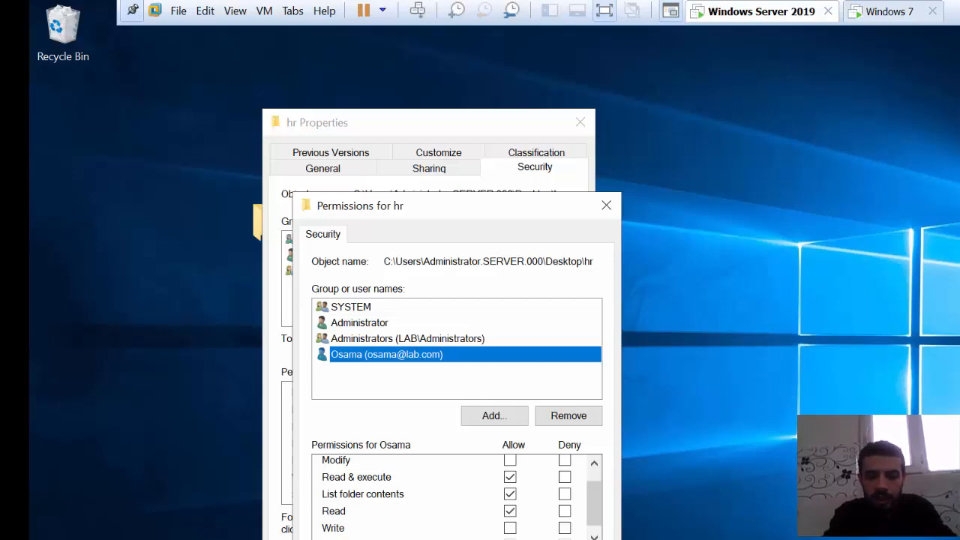
pyautogui.click(580, 539)
pyautogui.click(434, 539)
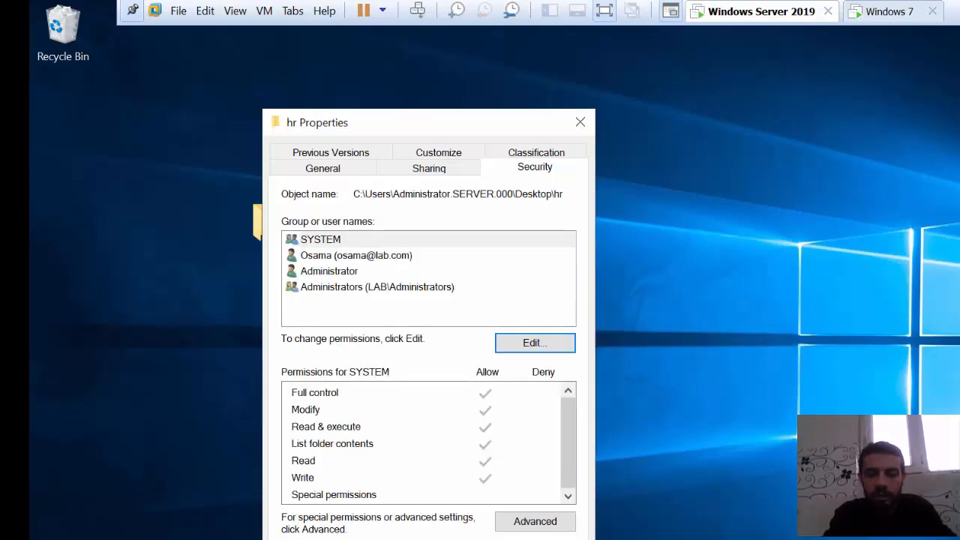
# - Return to the Paint diagram and add the text read ... beneath the NTFS label, beside its vertical line
pyautogui.click(862, 10)
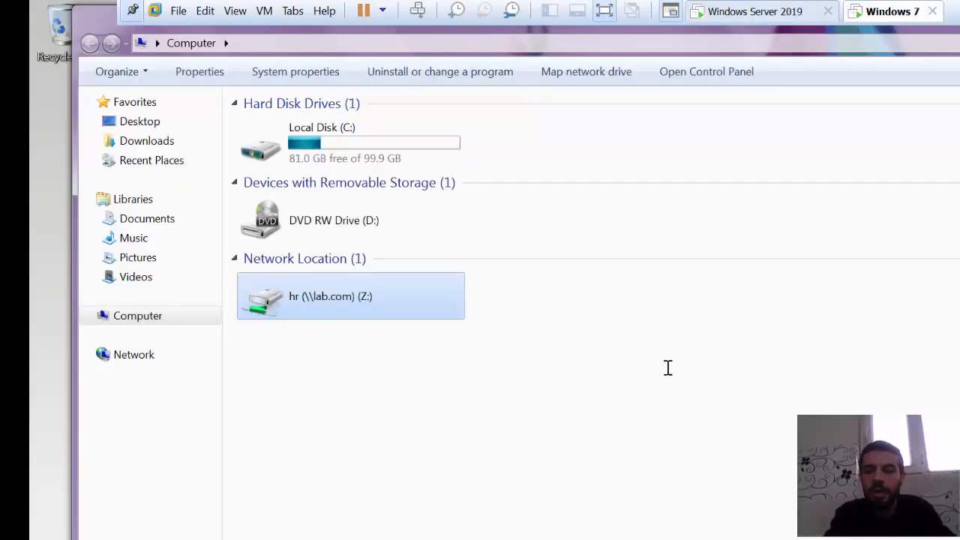
pyautogui.hotkey('alt', 'Tab')
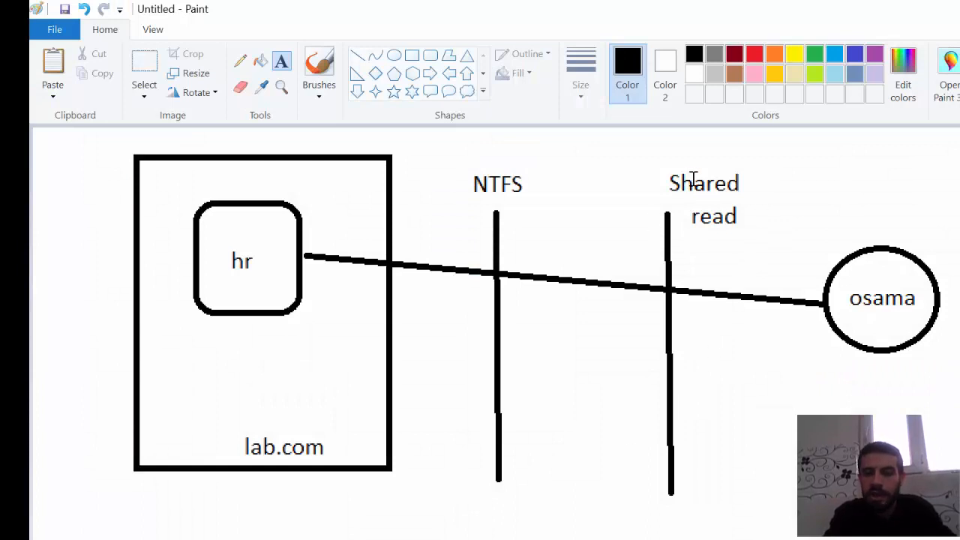
pyautogui.click(512, 219)
pyautogui.write('read ')
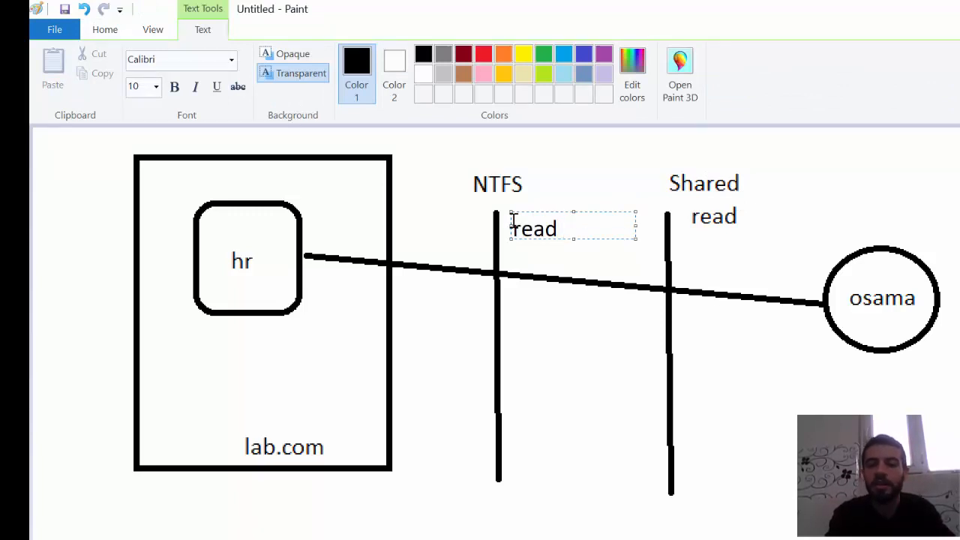
pyautogui.write('...')
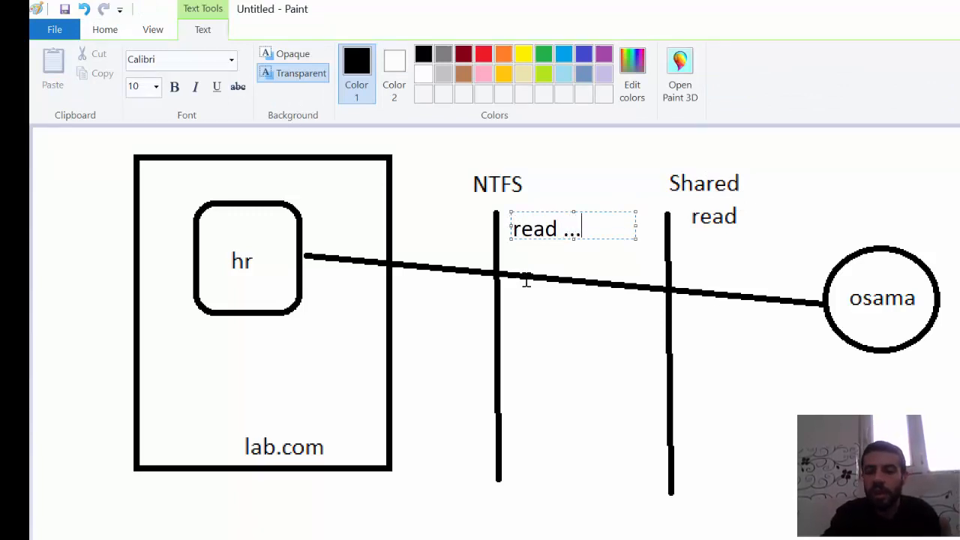
pyautogui.click(546, 356)
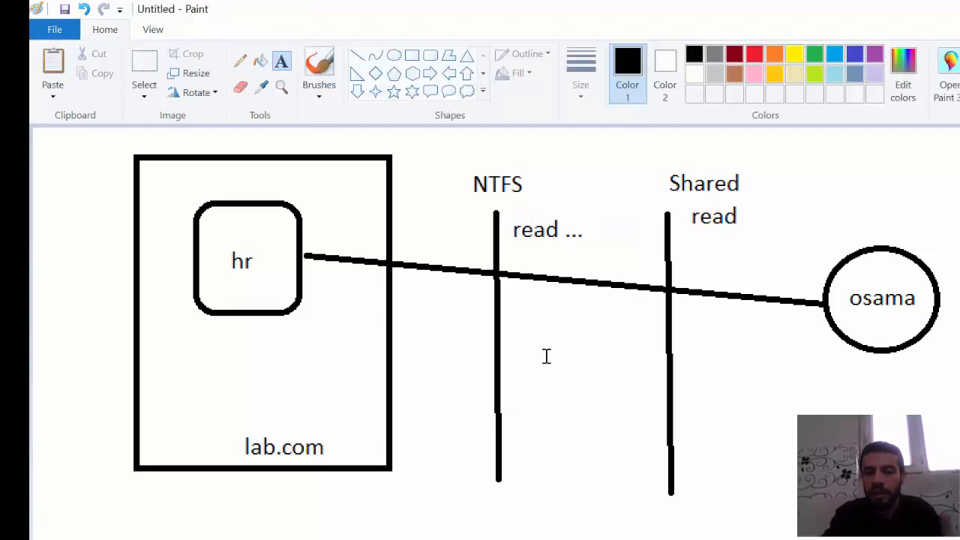
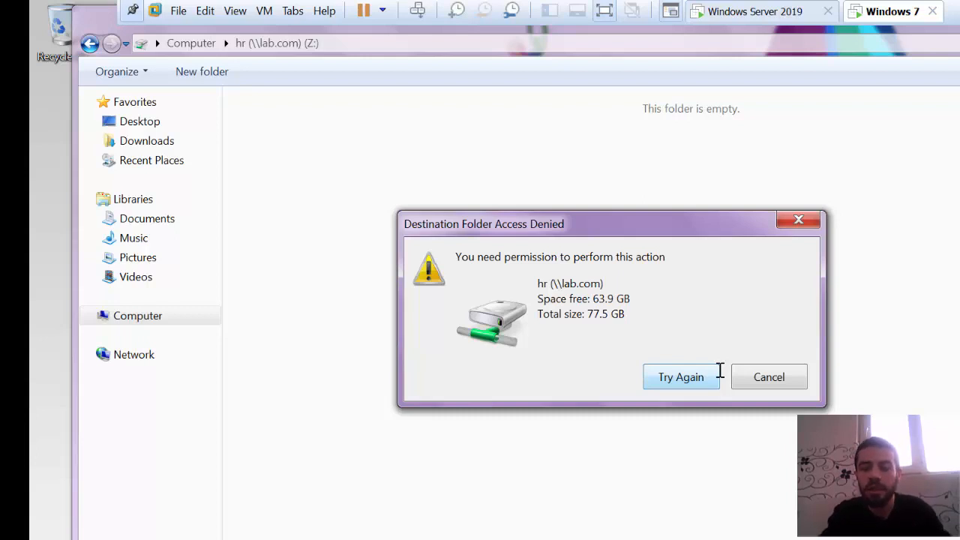
# - On Windows Server 2019, allow the Modify NTFS permission on the hr folder for the added domain user and accept the change
pyautogui.click(756, 12)
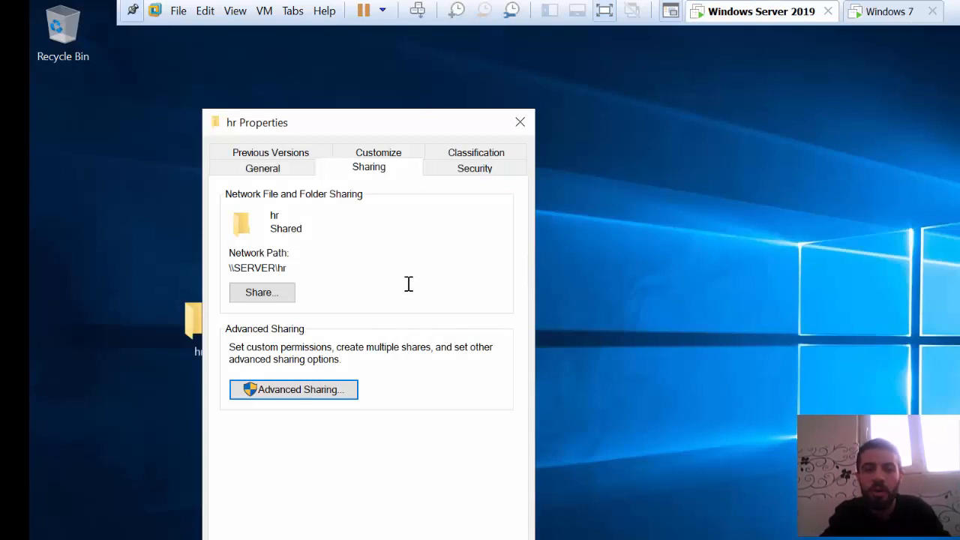
pyautogui.click(475, 170)
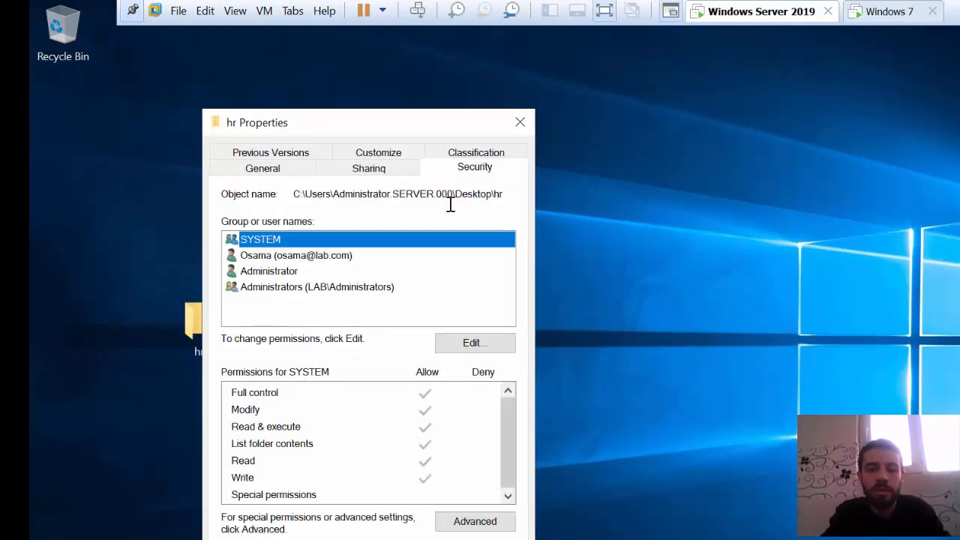
pyautogui.click(445, 342)
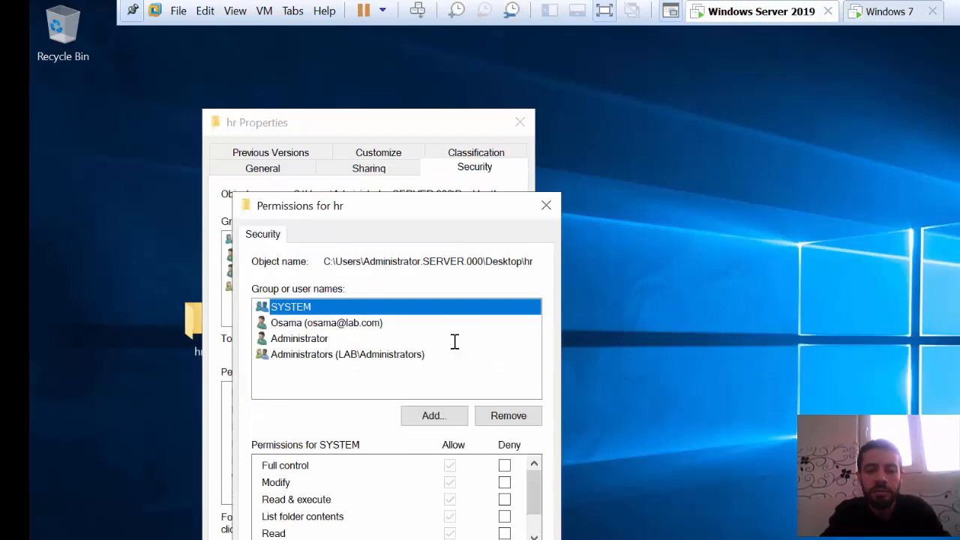
pyautogui.click(306, 322)
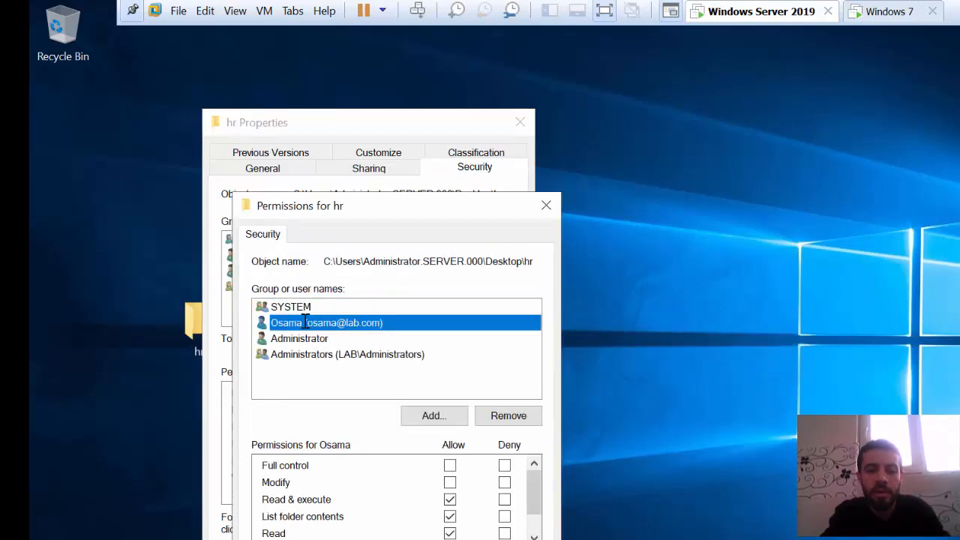
pyautogui.click(450, 482)
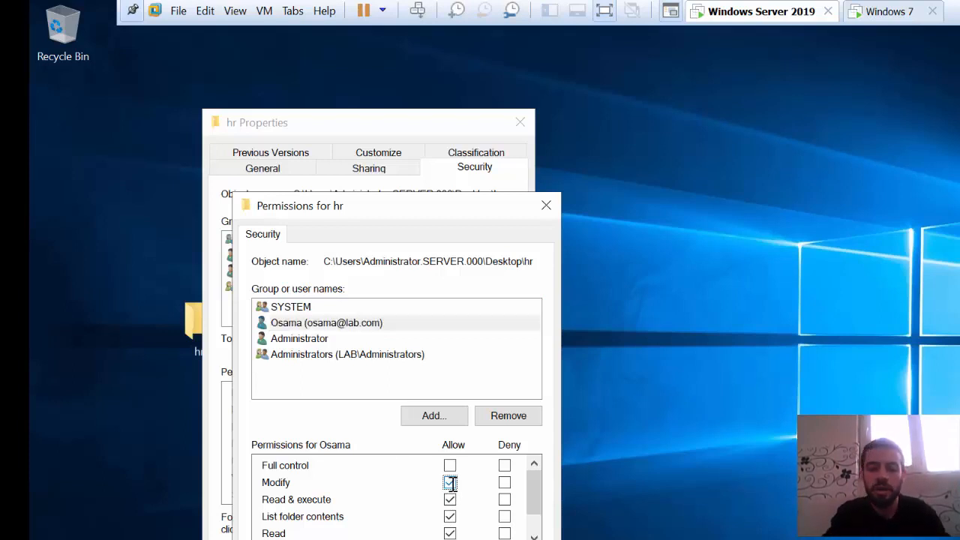
pyautogui.click(327, 322)
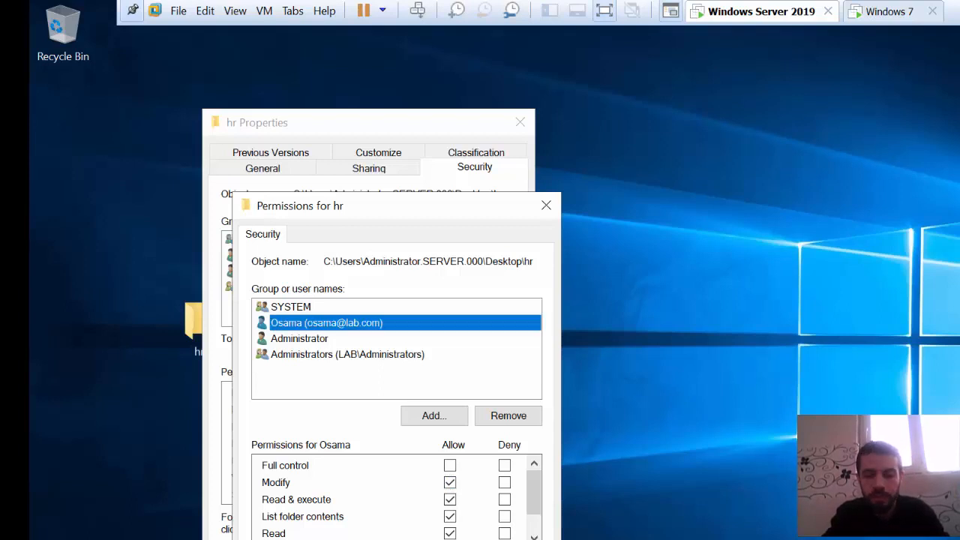
pyautogui.press('Return')
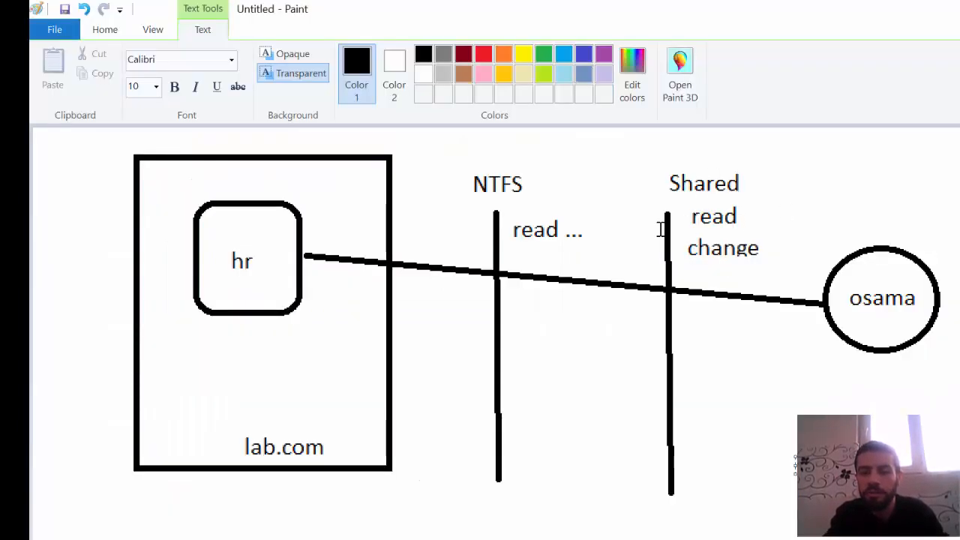
# - In the Paint diagram, add the text modify directly beneath read ... under the NTFS label
pyautogui.click(541, 251)
pyautogui.click(541, 251)
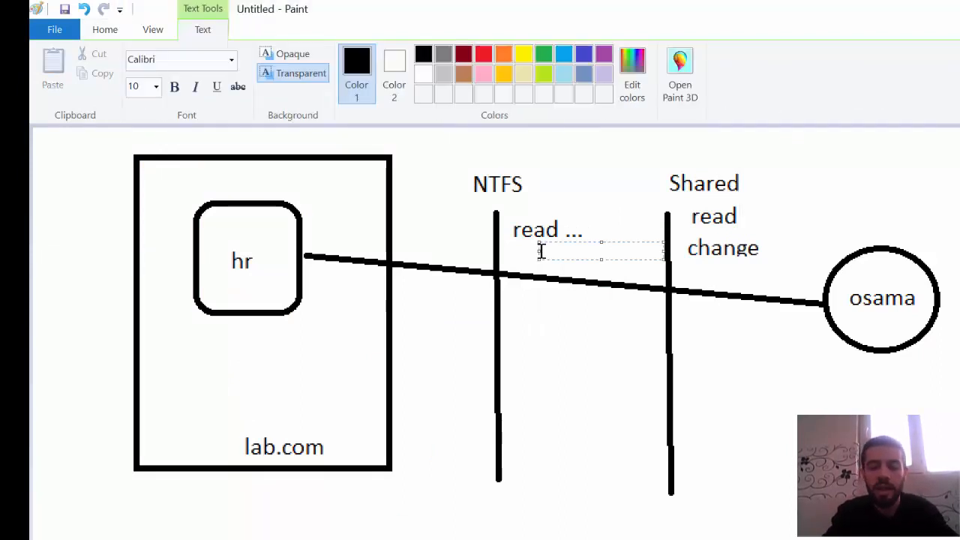
pyautogui.write('modify')
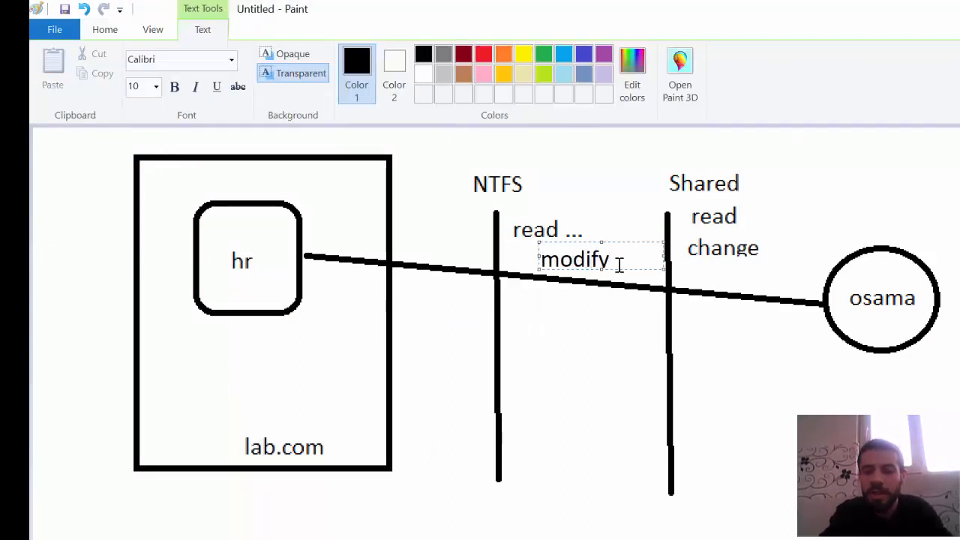
pyautogui.moveTo(631, 270); pyautogui.dragTo(599, 267)
pyautogui.click(596, 321)
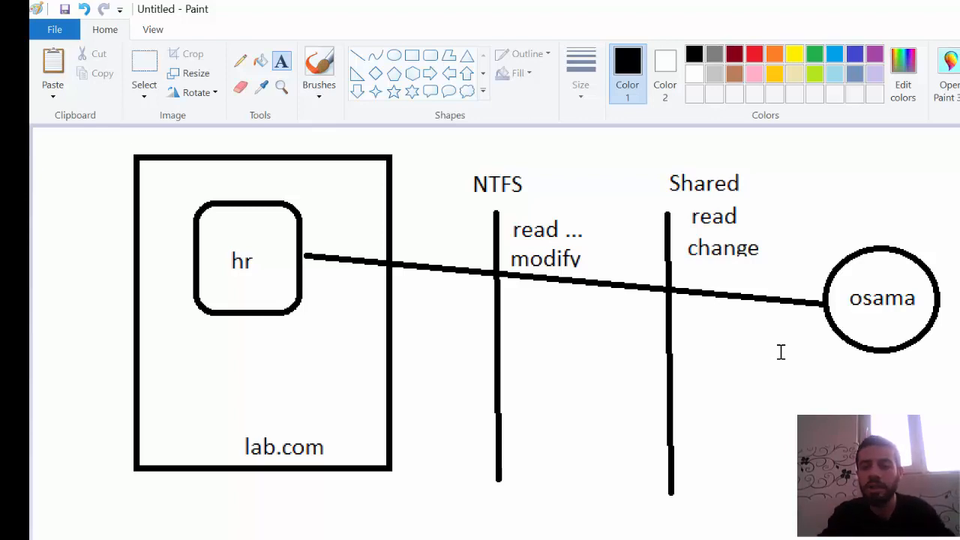
# - Switch to the Windows 7 machine, dismiss the access denied message and refresh the mapped hr folder
pyautogui.hotkey('alt', 'Tab')
pyautogui.click(504, 539)
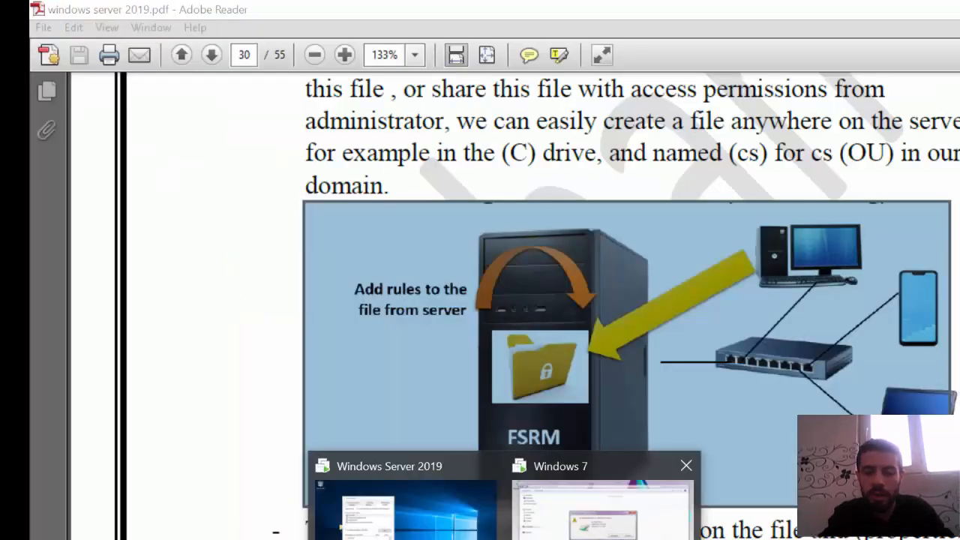
pyautogui.click(602, 509)
pyautogui.click(782, 377)
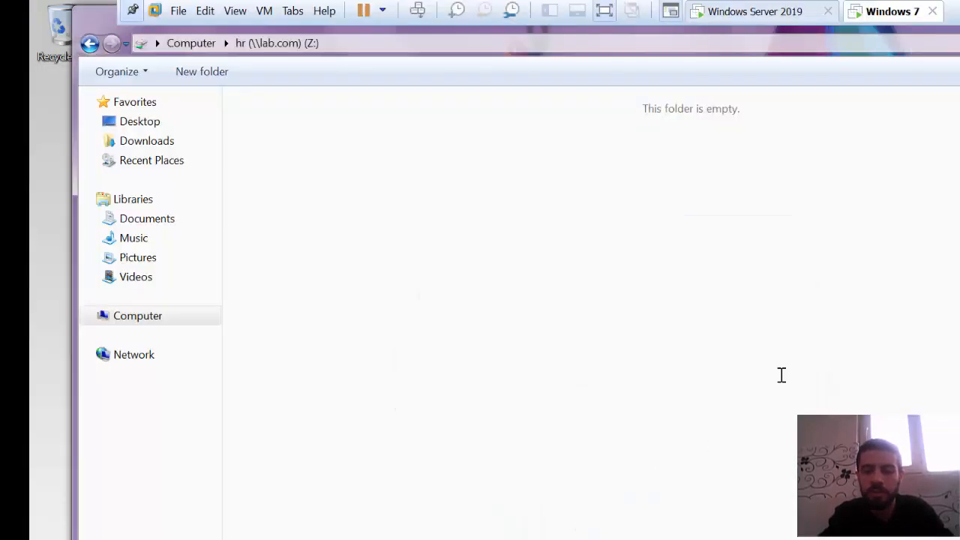
pyautogui.rightClick(407, 263)
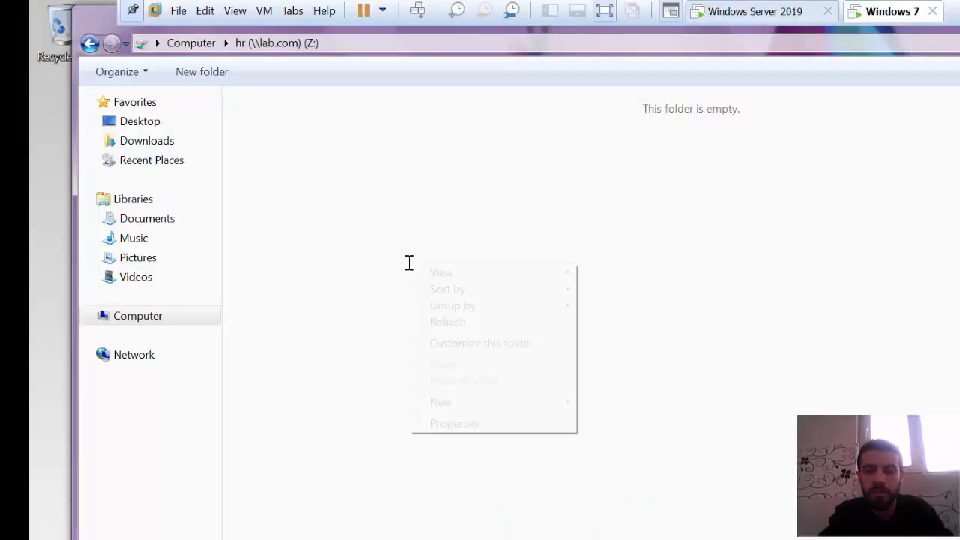
pyautogui.click(453, 321)
# - Create a folder named os in the mapped hr drive to test write access
pyautogui.rightClick(404, 273)
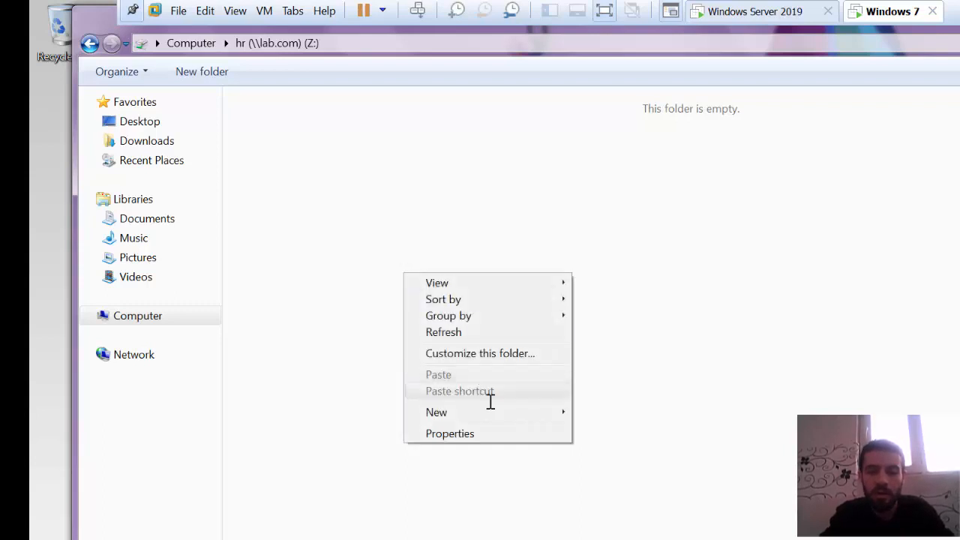
pyautogui.moveTo(555, 412)
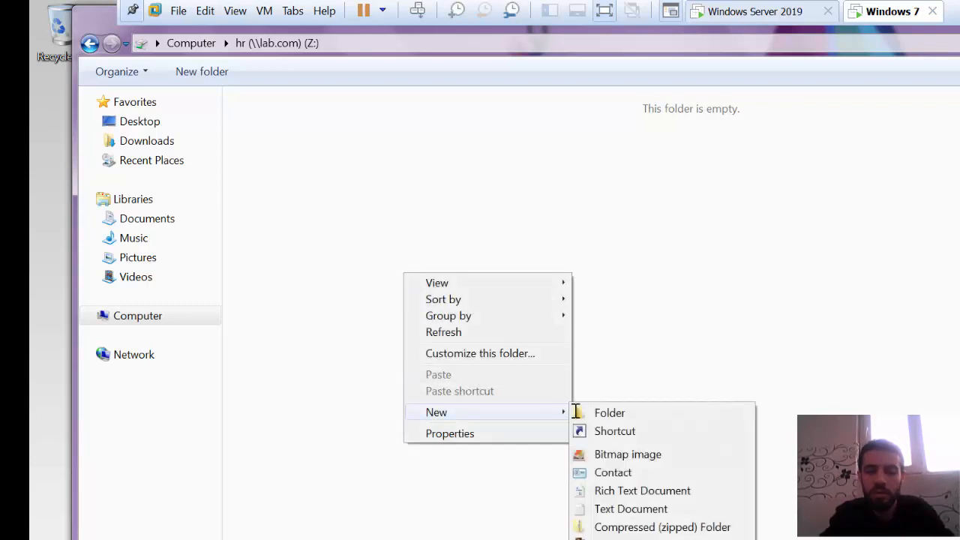
pyautogui.click(592, 412)
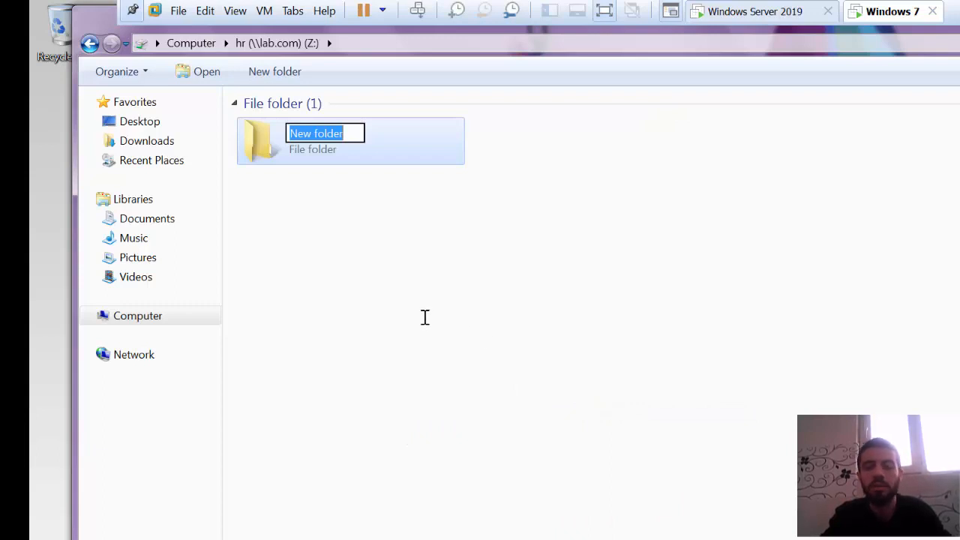
pyautogui.write('os')
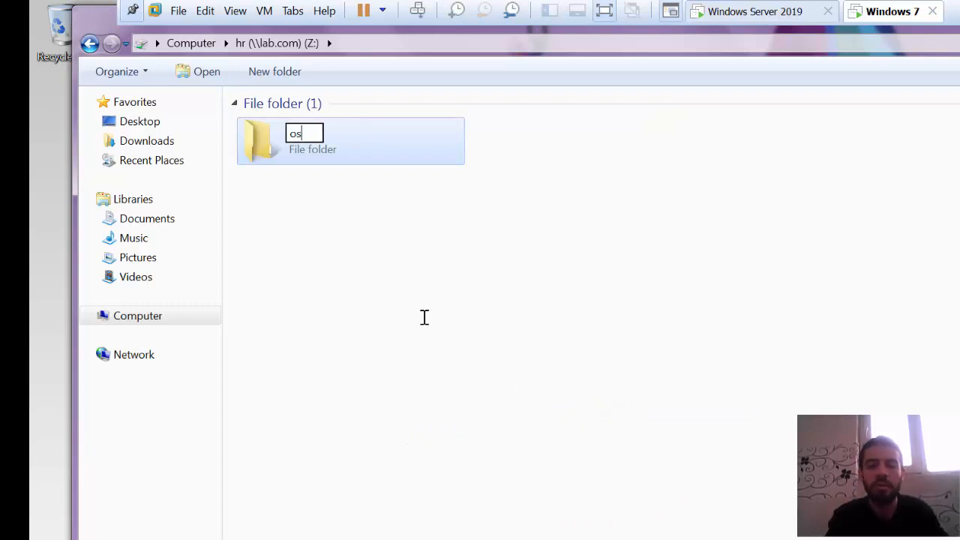
pyautogui.press('Return')
# - Permanently delete the os folder from the mapped hr drive to test delete access
pyautogui.rightClick(423, 317)
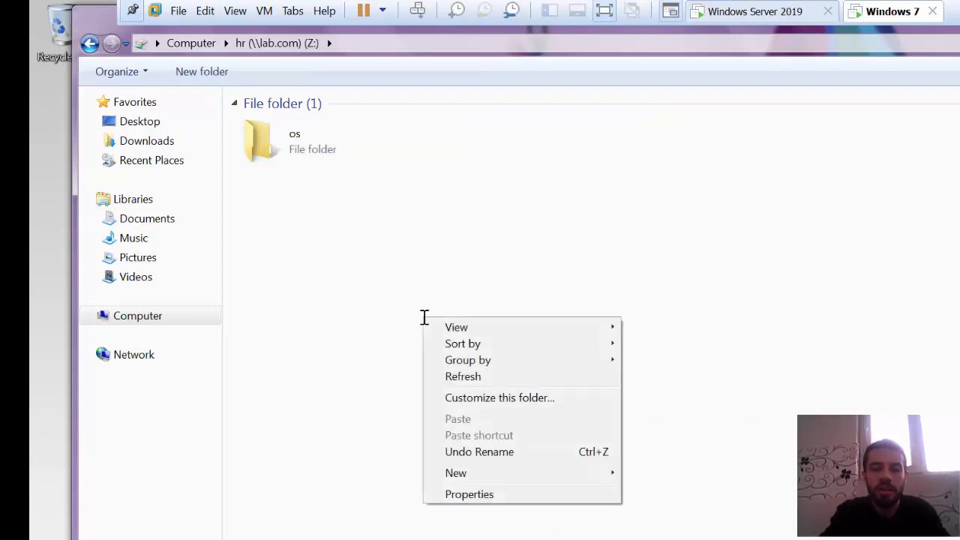
pyautogui.click(343, 258)
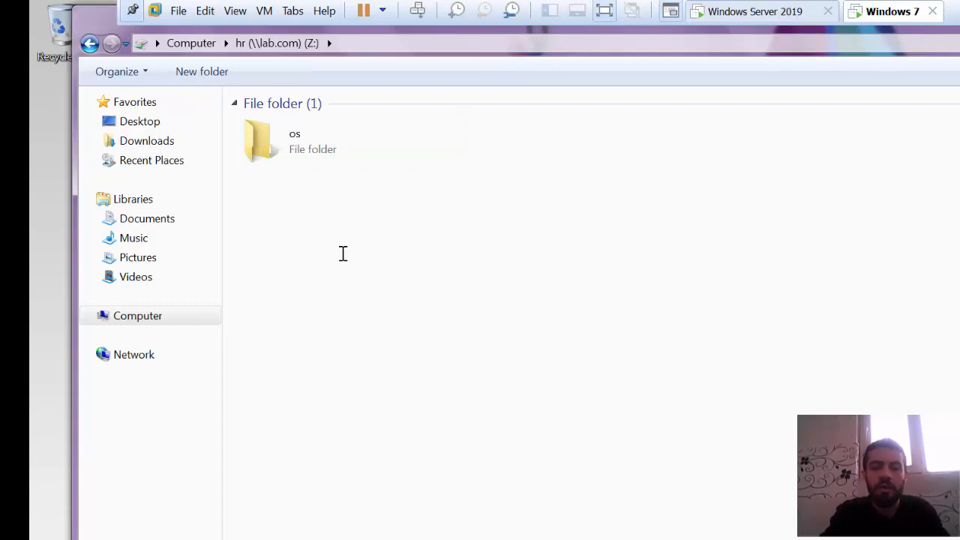
pyautogui.click(292, 147)
pyautogui.rightClick(293, 148)
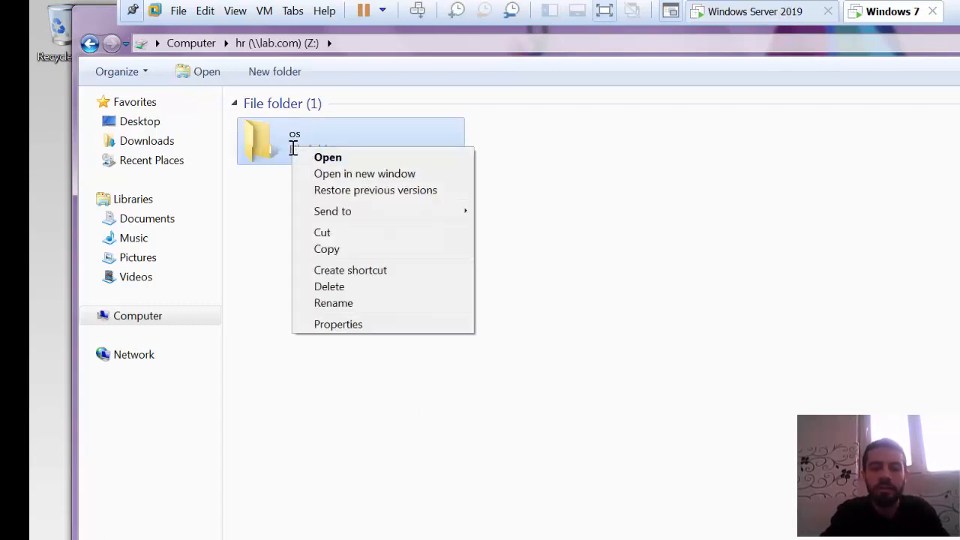
pyautogui.click(330, 286)
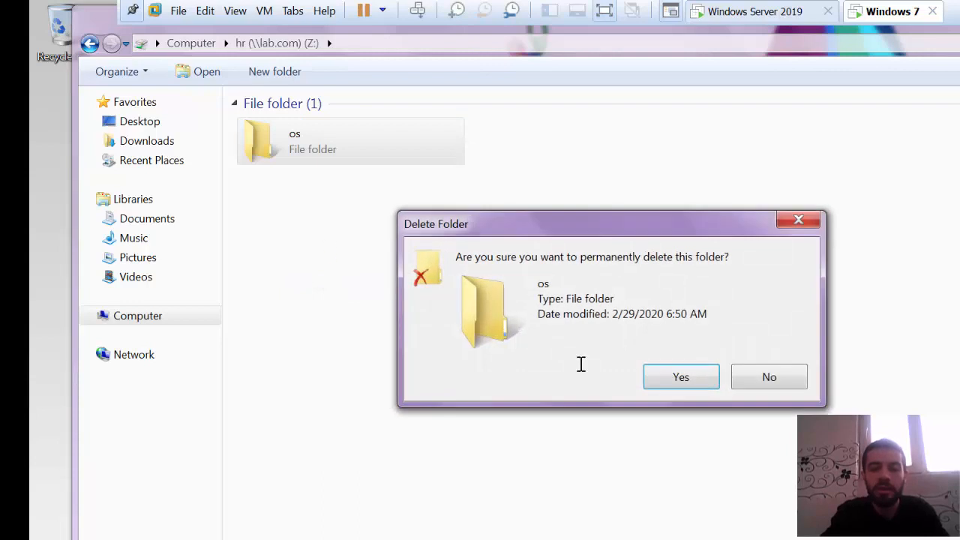
pyautogui.click(658, 384)
# - Create a text document in the mapped hr drive, keeping its default name
pyautogui.rightClick(349, 305)
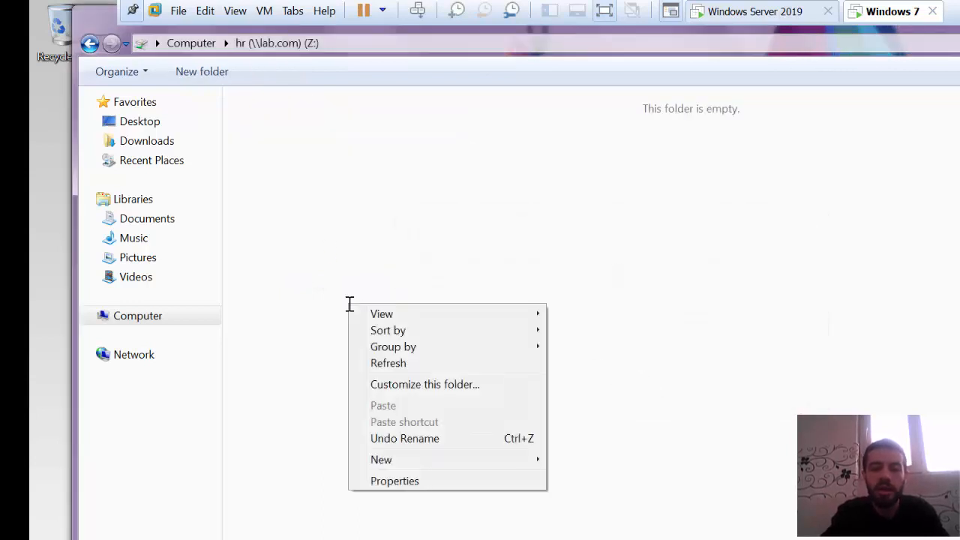
pyautogui.moveTo(501, 461)
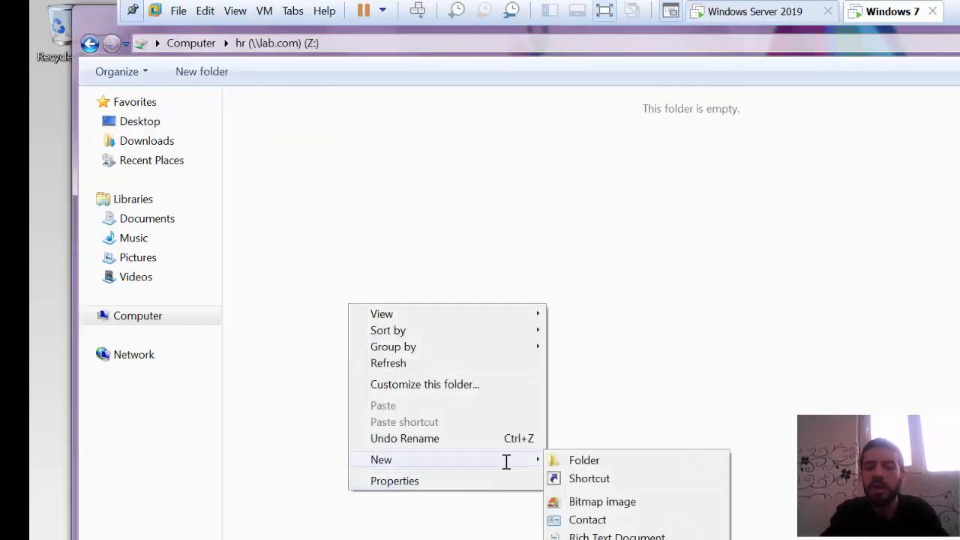
pyautogui.click(584, 539)
pyautogui.click(521, 437)
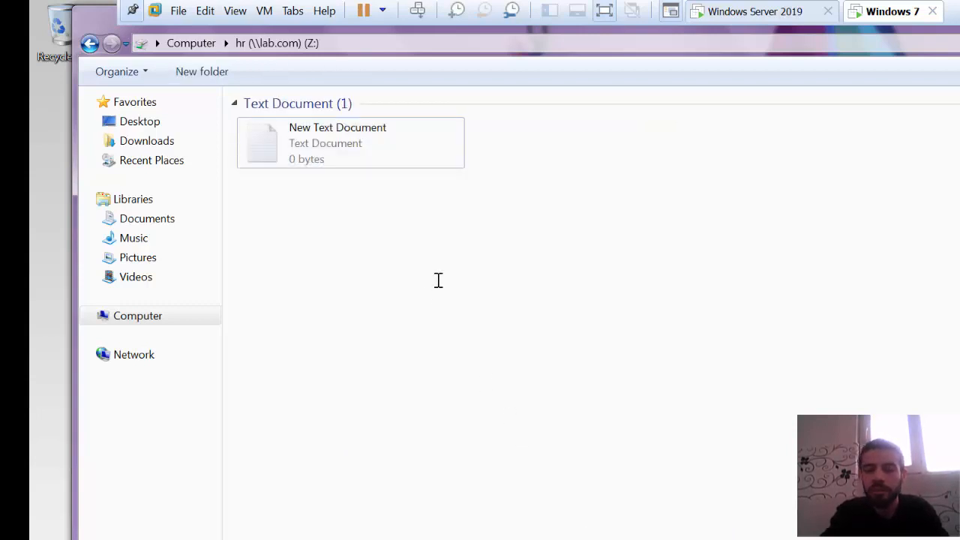
# - Switch to Windows Server 2019 and open Active Directory Users and Computers from Server Manager
pyautogui.click(776, 11)
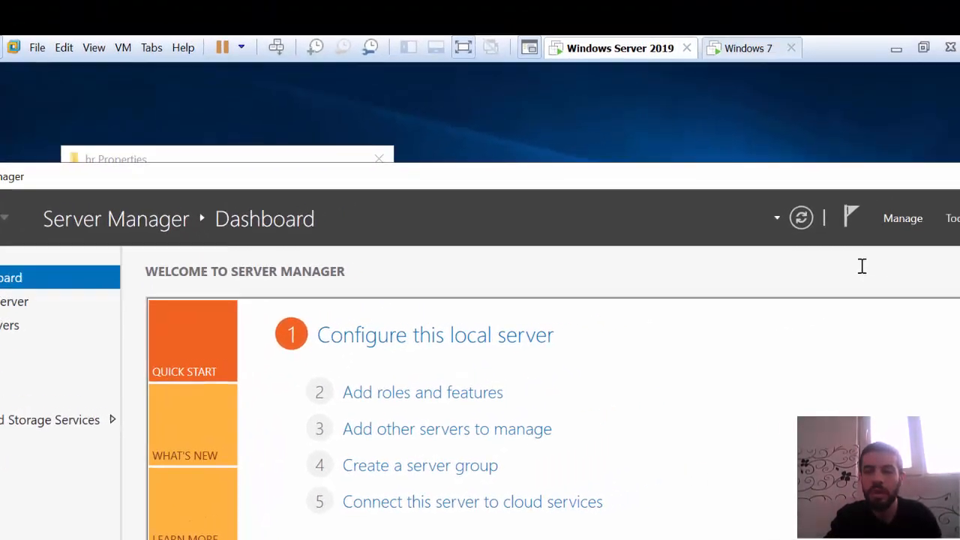
pyautogui.click(928, 199)
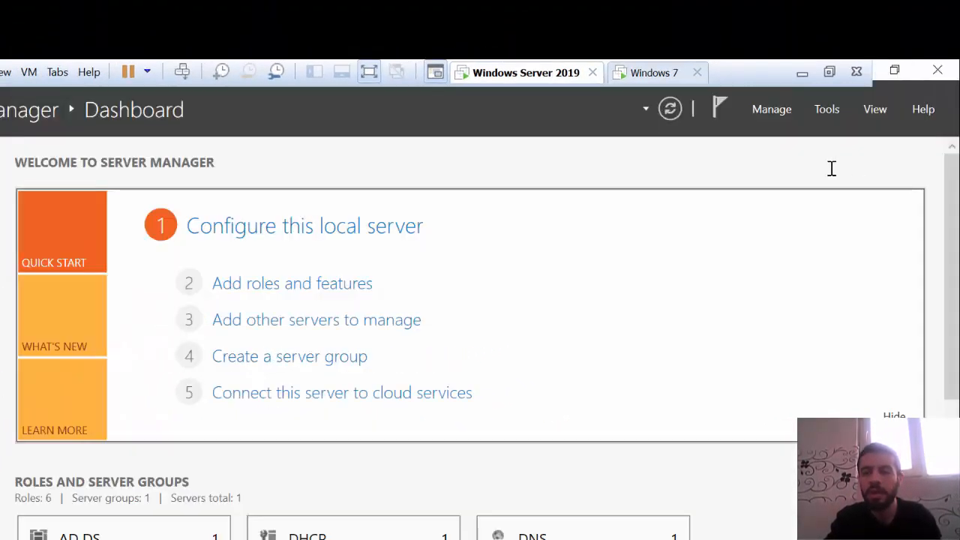
pyautogui.click(825, 110)
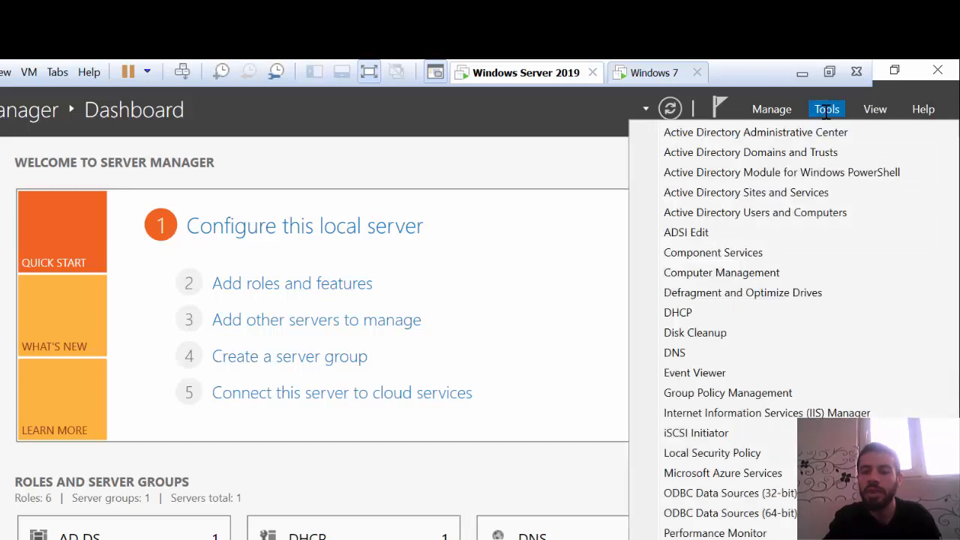
pyautogui.click(759, 212)
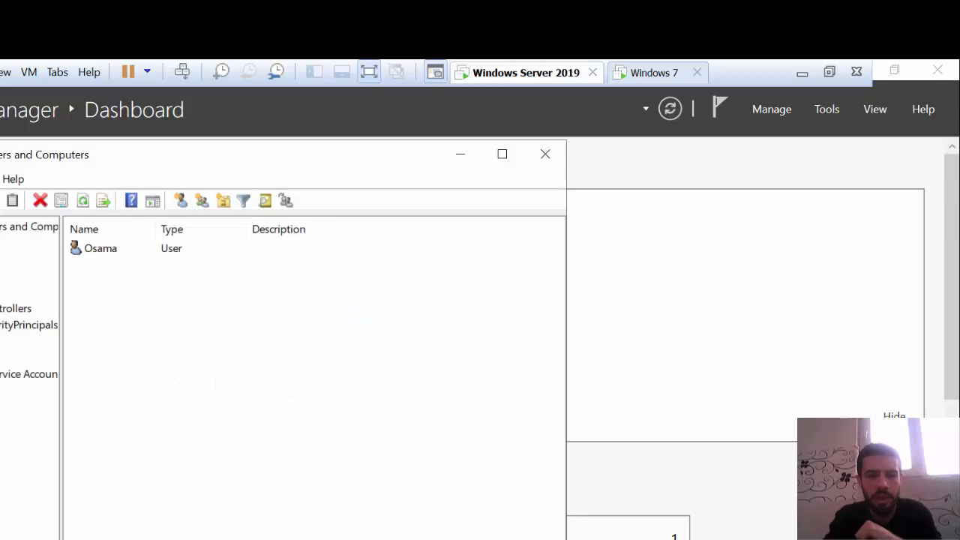
# - Start a new user in the HR organizational unit of lab.com, entering the first name and the logon name, and continue to the password settings
pyautogui.rightClick(1, 341)
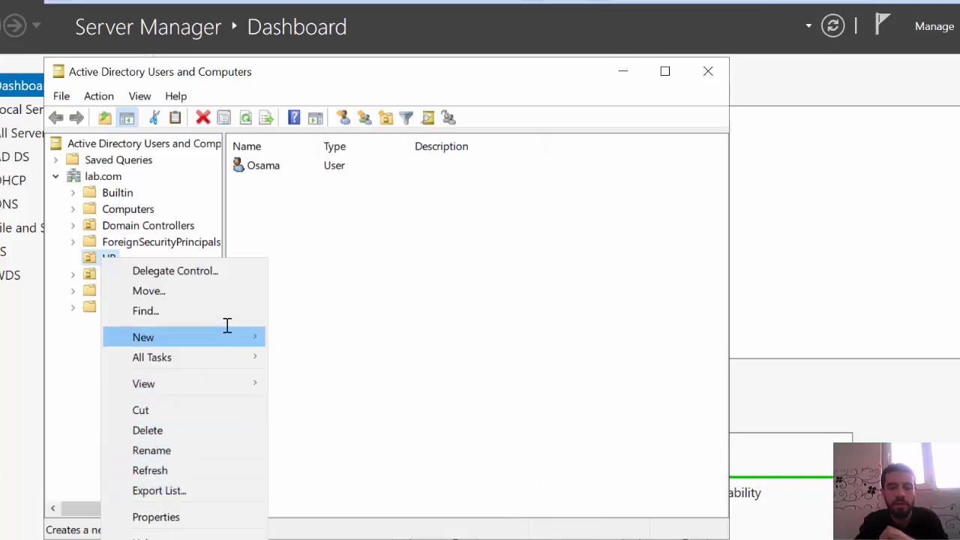
pyautogui.moveTo(237, 333)
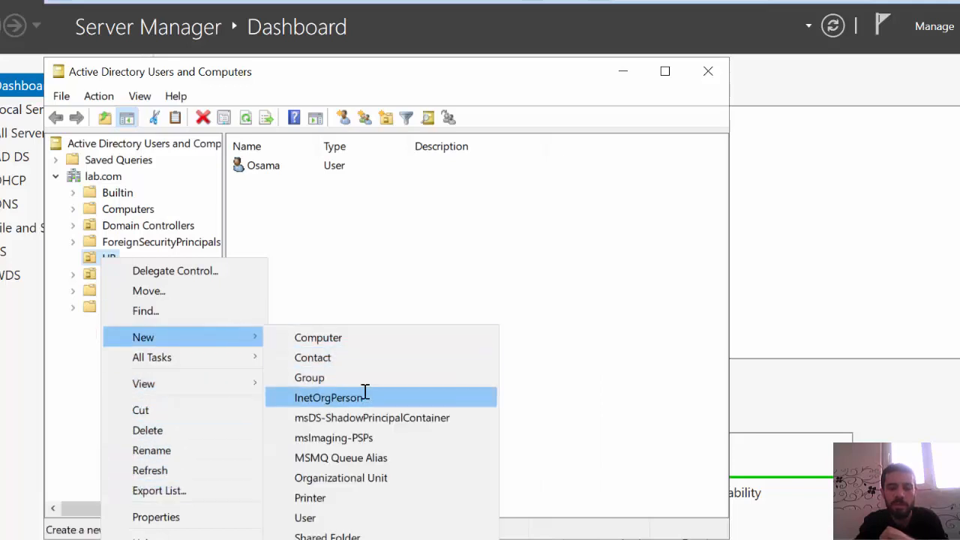
pyautogui.click(350, 518)
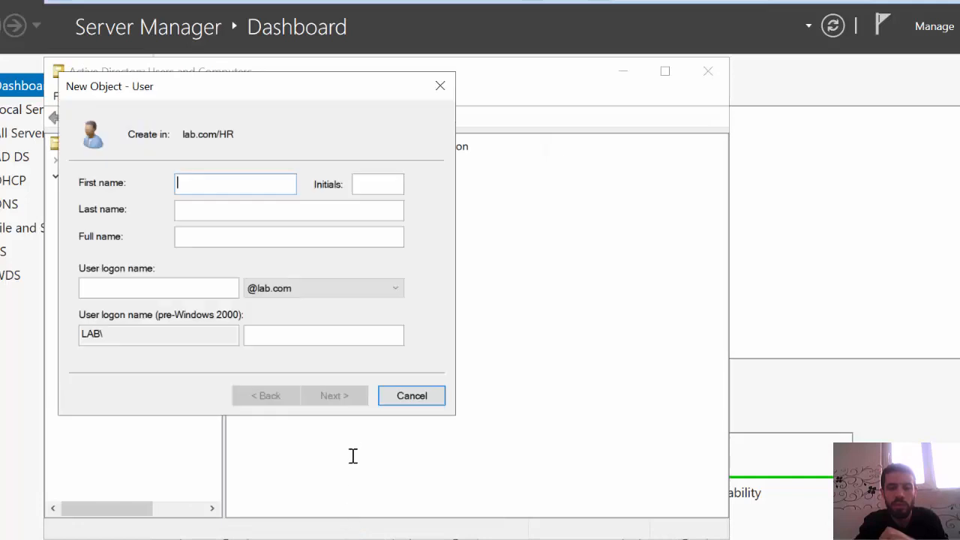
pyautogui.write('ali')
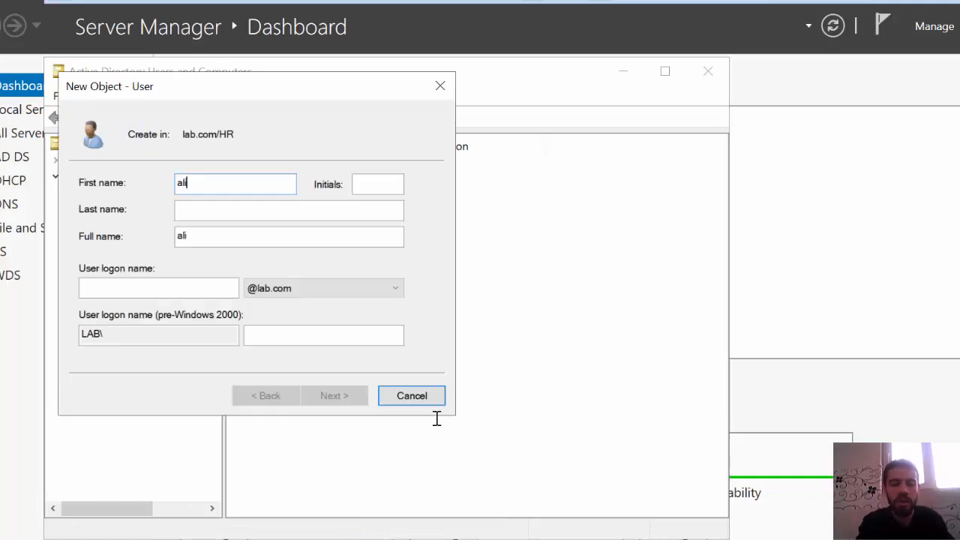
pyautogui.click(205, 280)
pyautogui.write('ali')
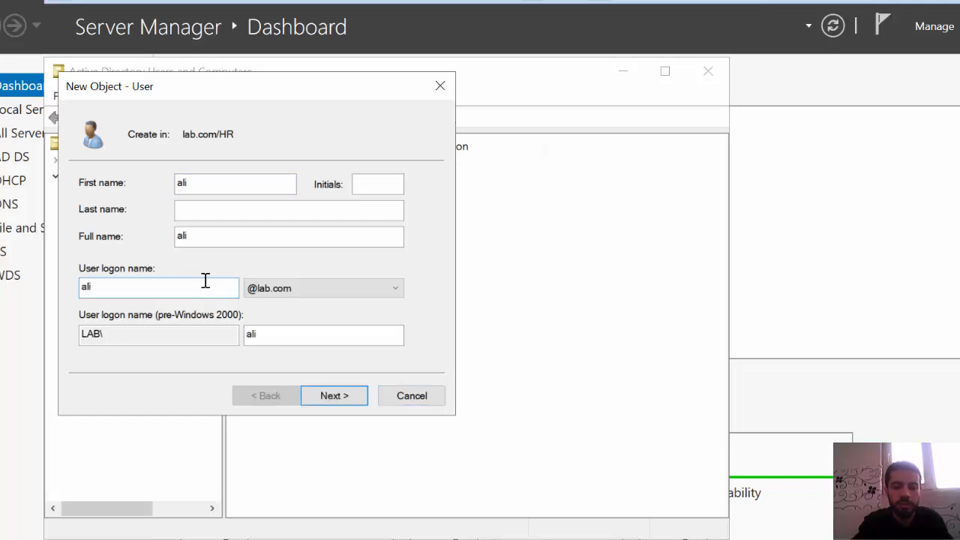
pyautogui.click(337, 393)
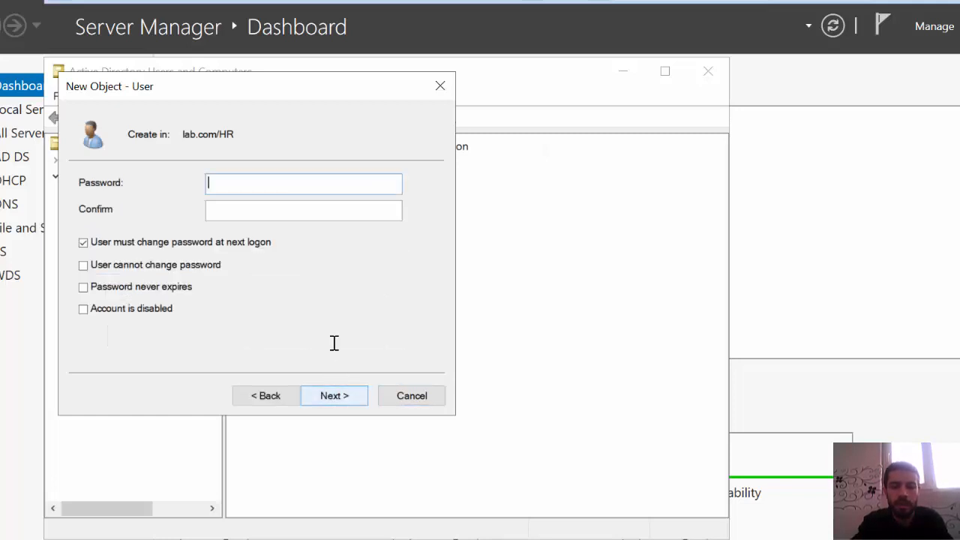
# - Enter and confirm the new user's password, turn off the requirement to change it at next logon, and finish creating the account
pyautogui.write('•••')
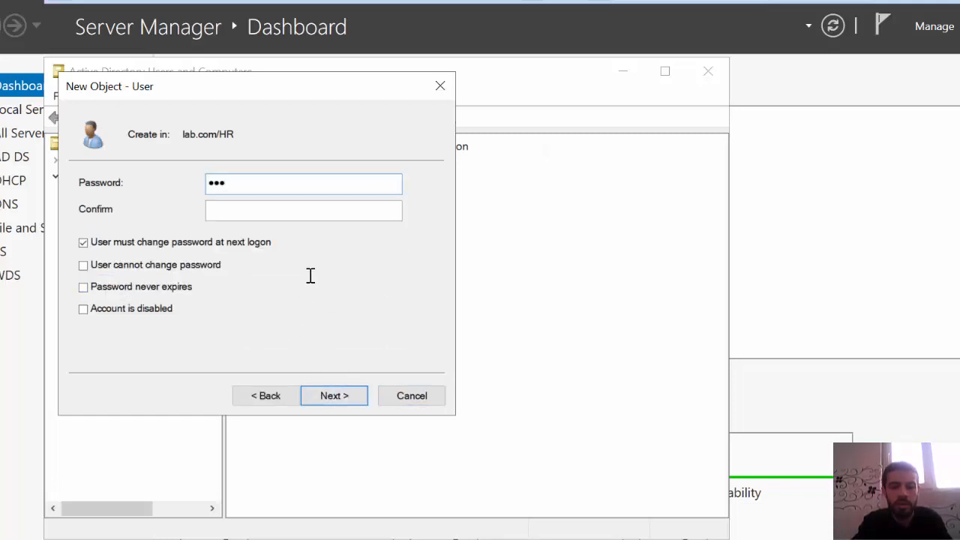
pyautogui.click(328, 212)
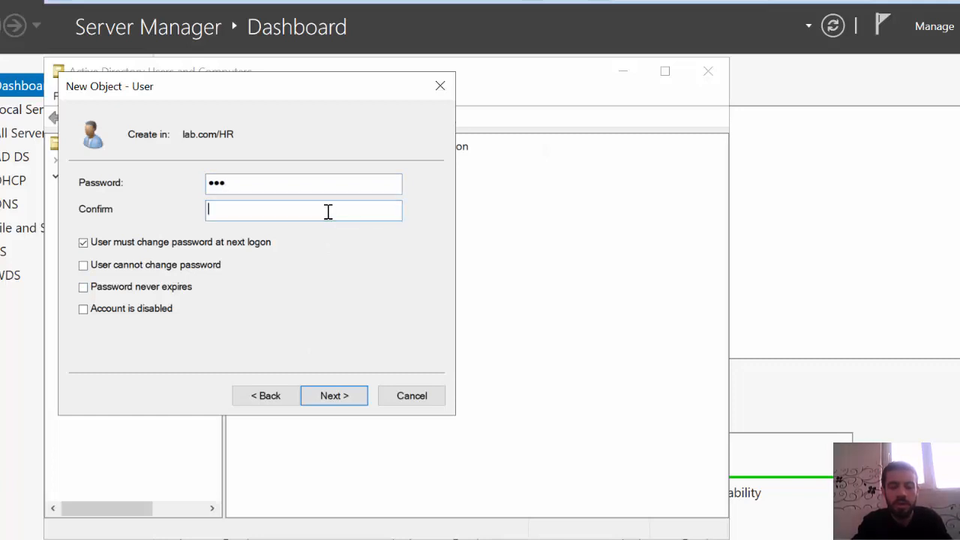
pyautogui.click(186, 245)
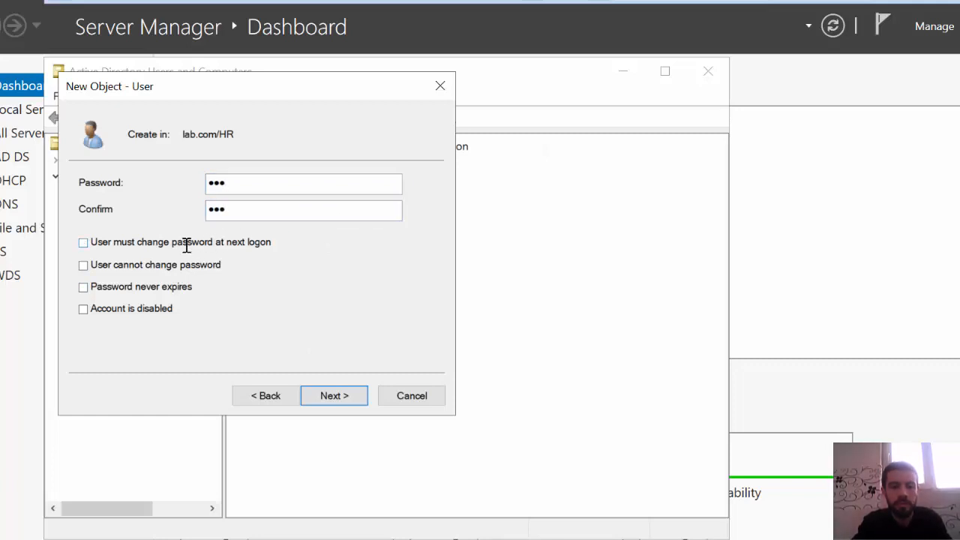
pyautogui.click(333, 395)
pyautogui.click(335, 396)
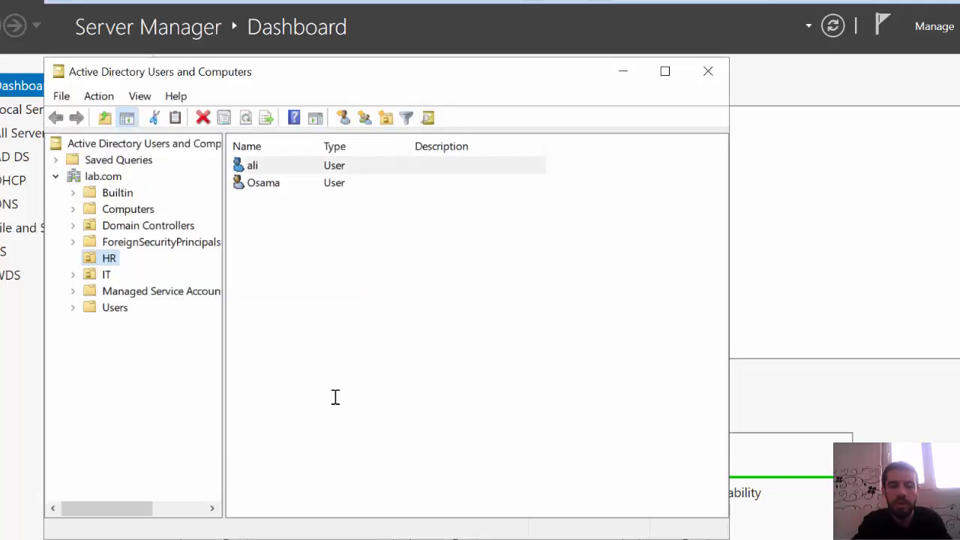
# - Create a global security group named managers in the HR organizational unit
pyautogui.rightClick(109, 257)
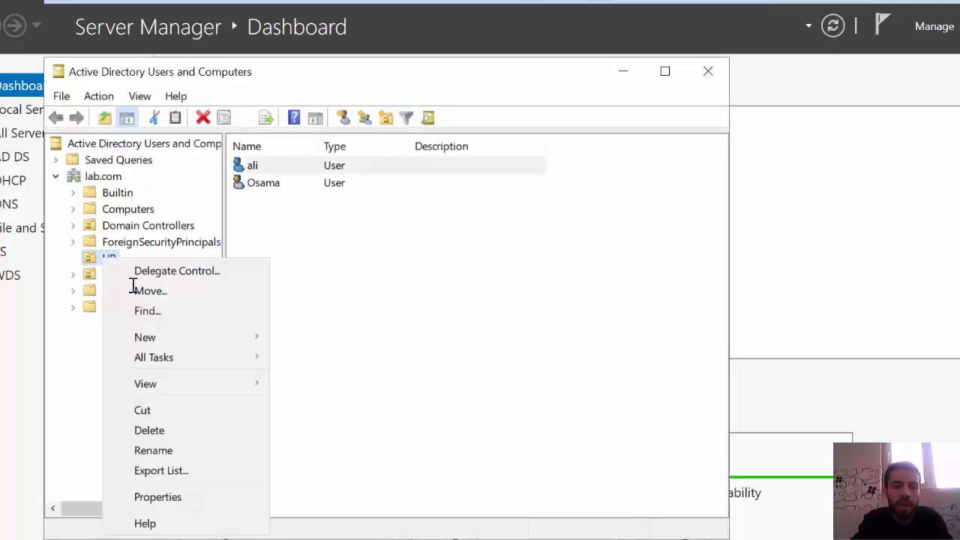
pyautogui.moveTo(206, 337)
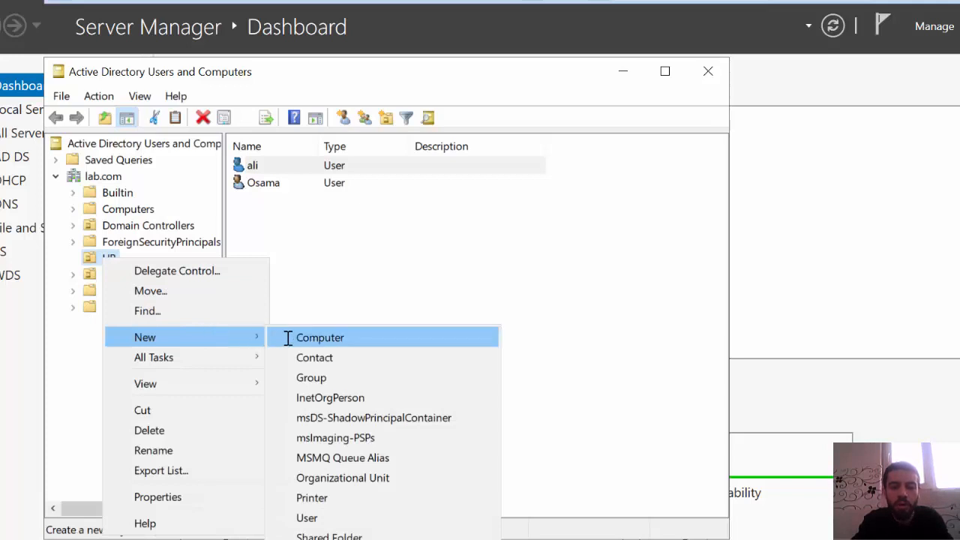
pyautogui.click(337, 375)
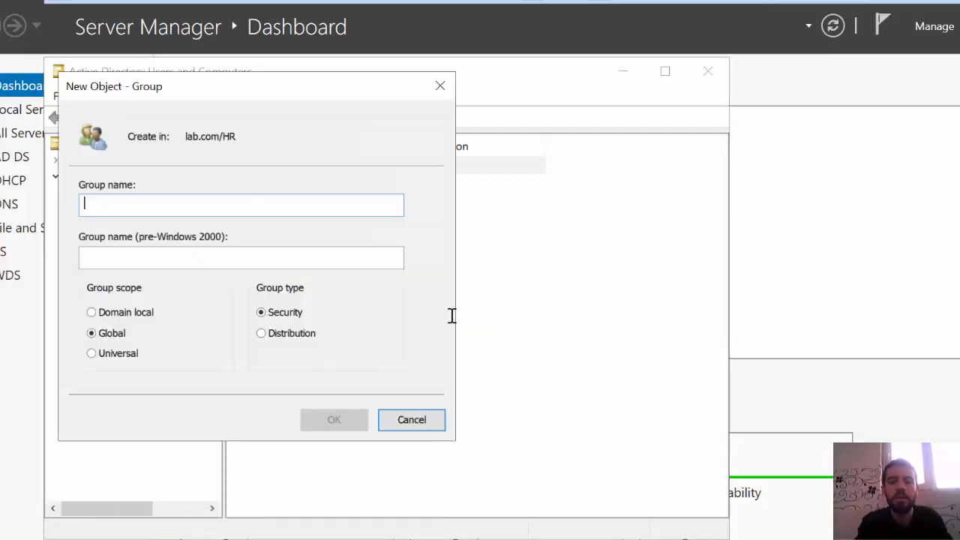
pyautogui.write('managers')
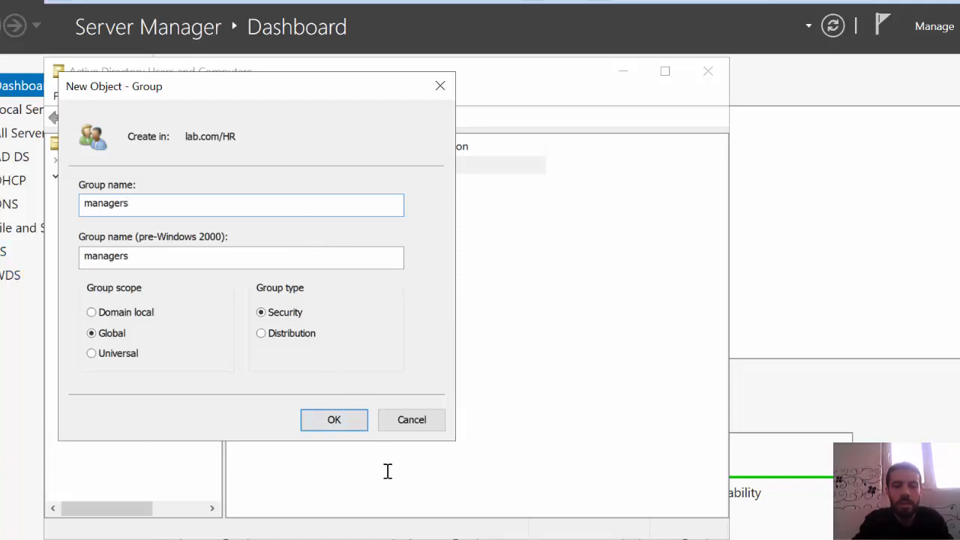
pyautogui.click(345, 420)
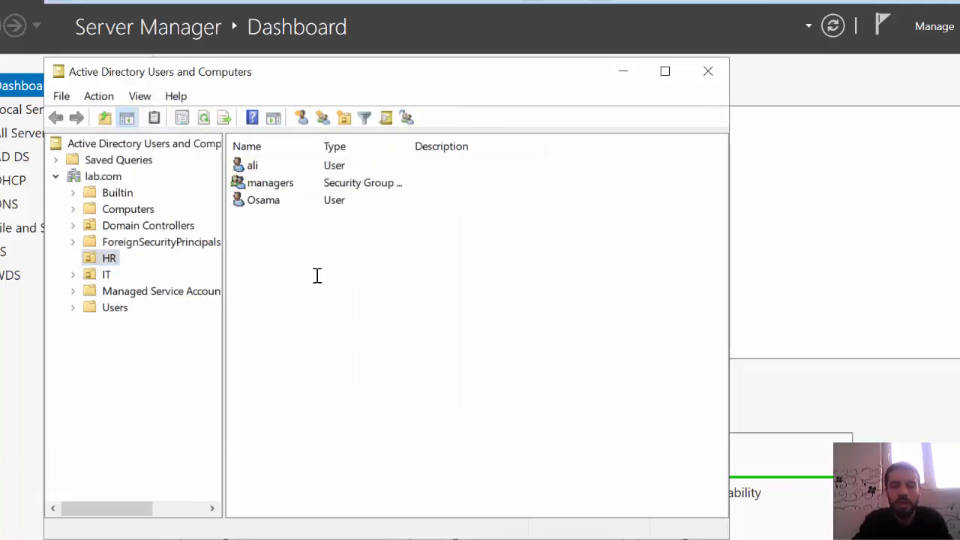
# - Add both HR users as members of the managers group and save the group's properties
pyautogui.click(272, 182)
pyautogui.doubleClick(272, 182)
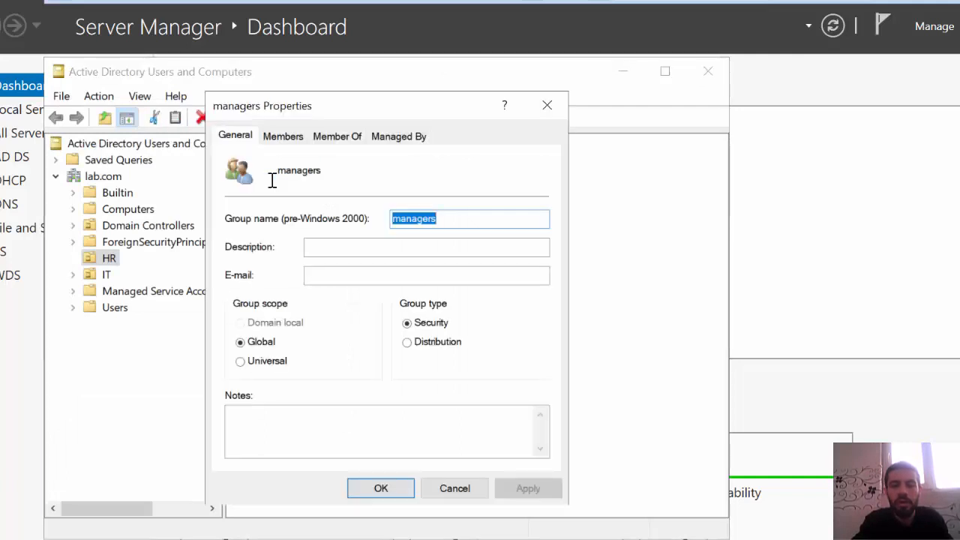
pyautogui.click(288, 134)
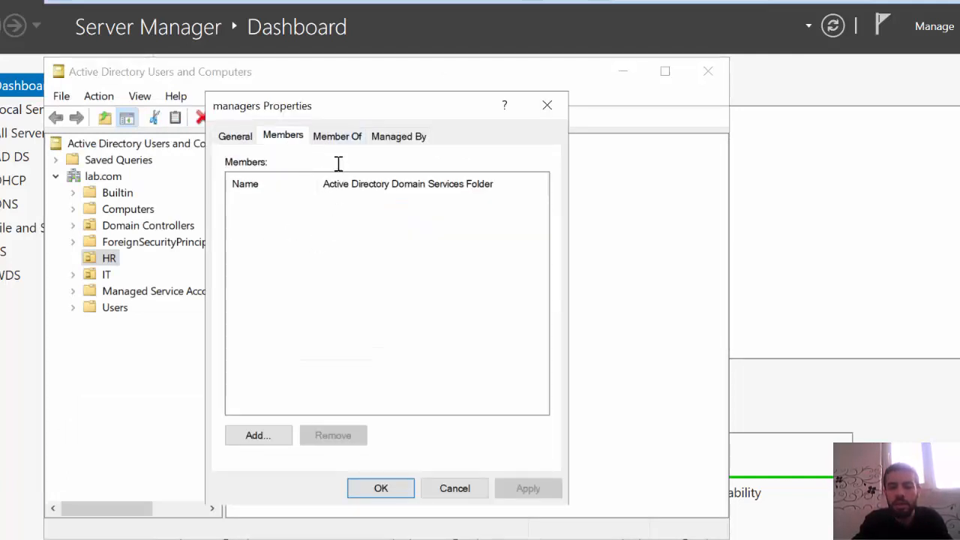
pyautogui.moveTo(340, 109); pyautogui.dragTo(713, 122)
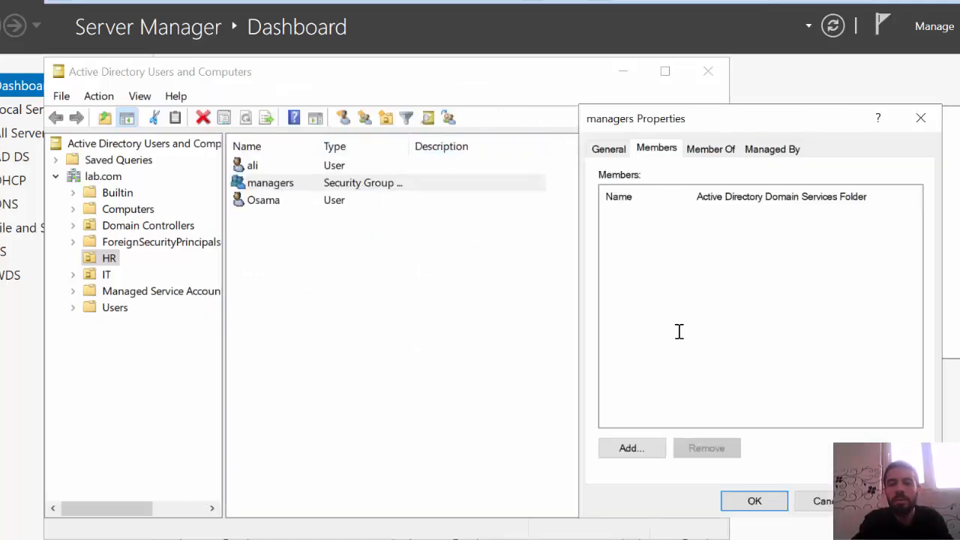
pyautogui.click(633, 447)
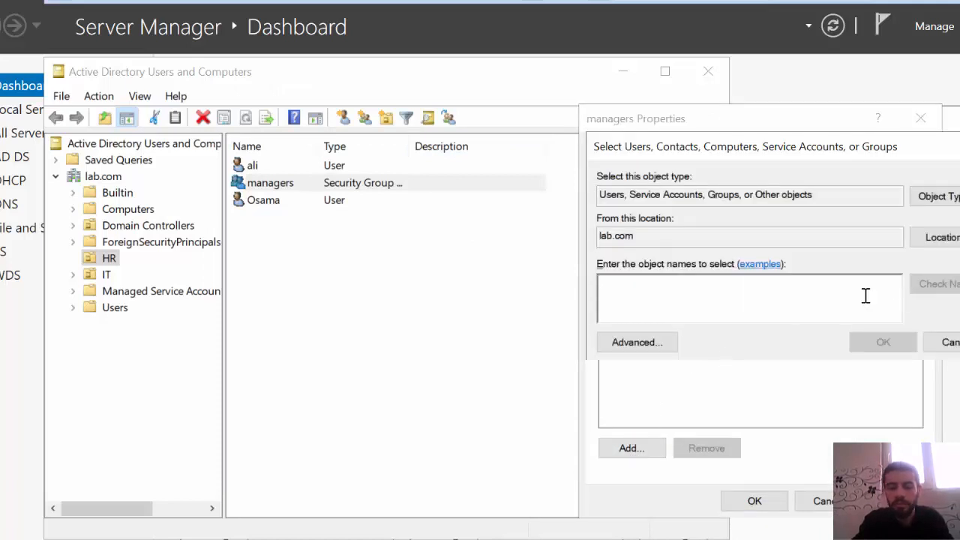
pyautogui.write('os')
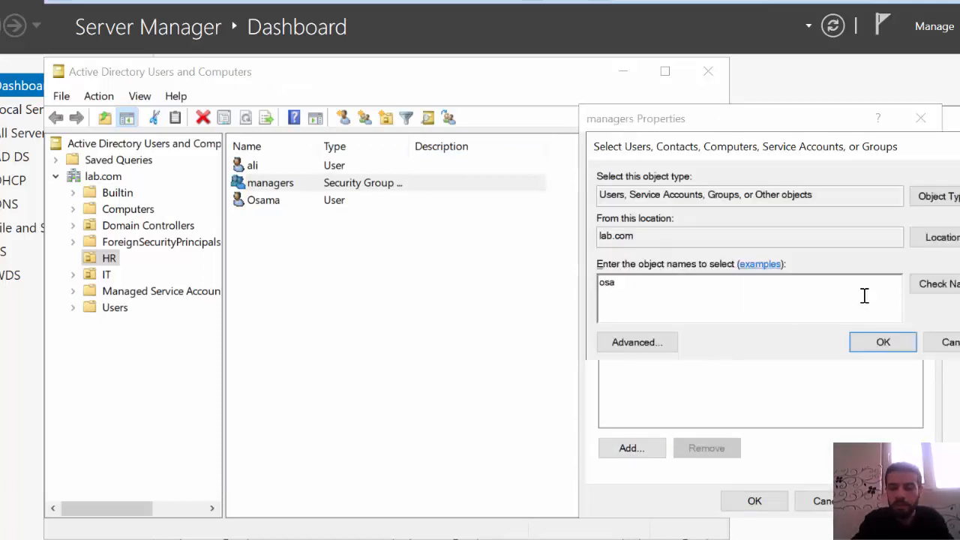
pyautogui.write('a')
pyautogui.click(934, 283)
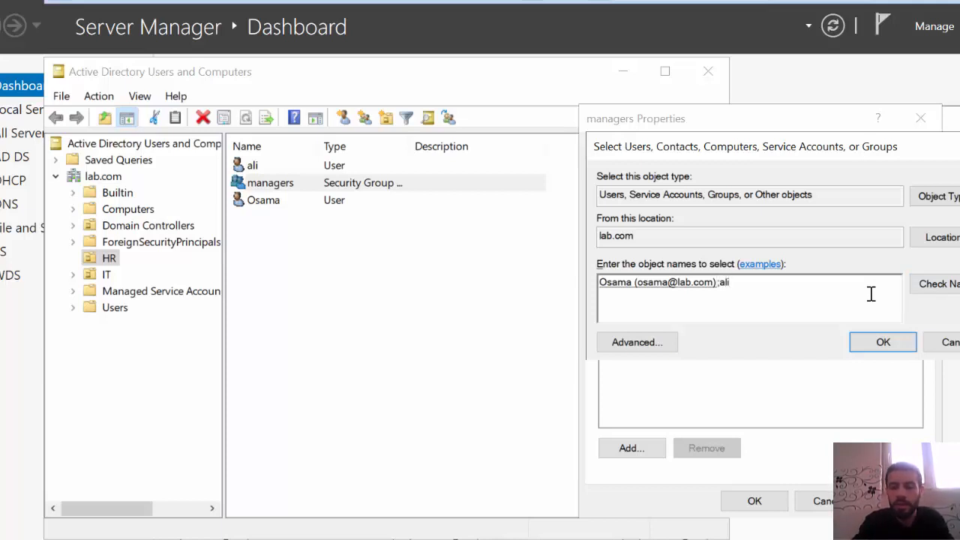
pyautogui.click(951, 282)
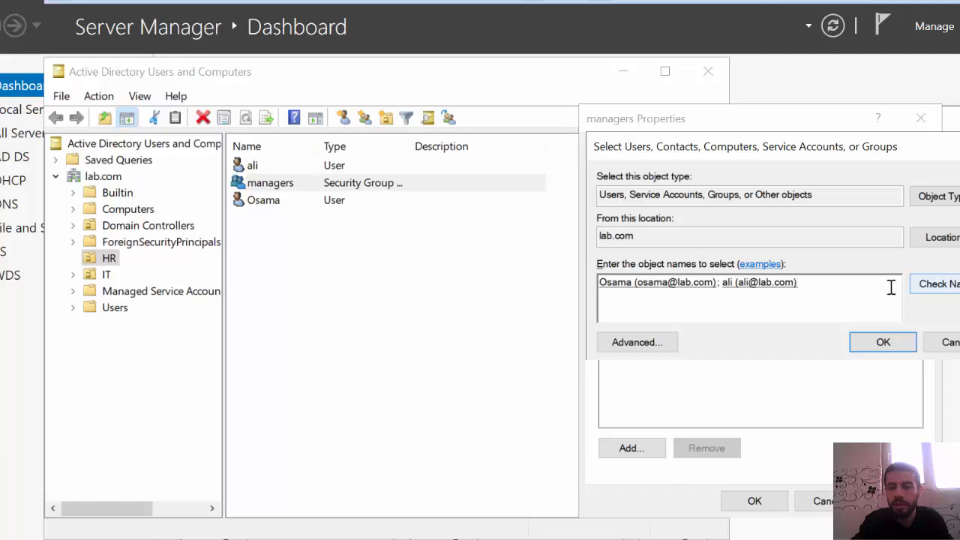
pyautogui.click(871, 345)
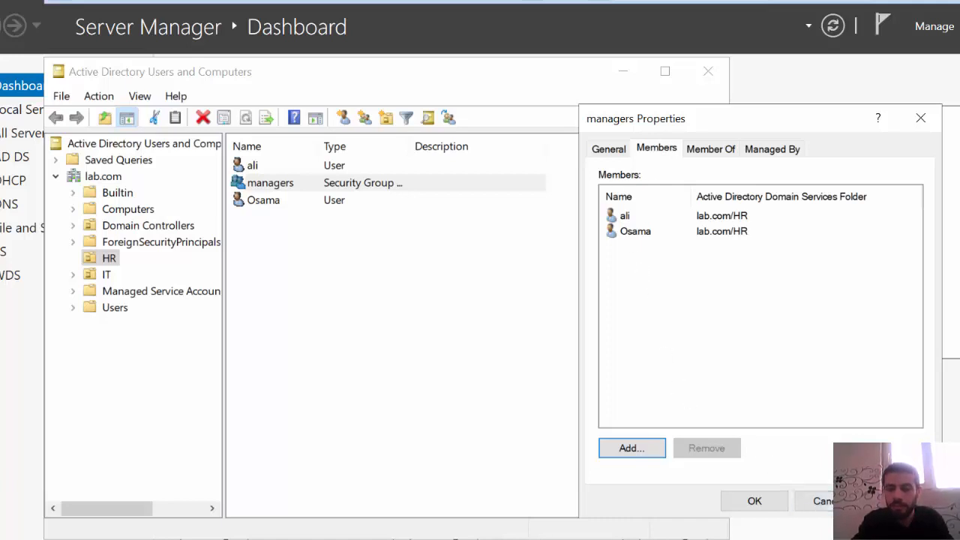
pyautogui.click(901, 500)
pyautogui.click(770, 500)
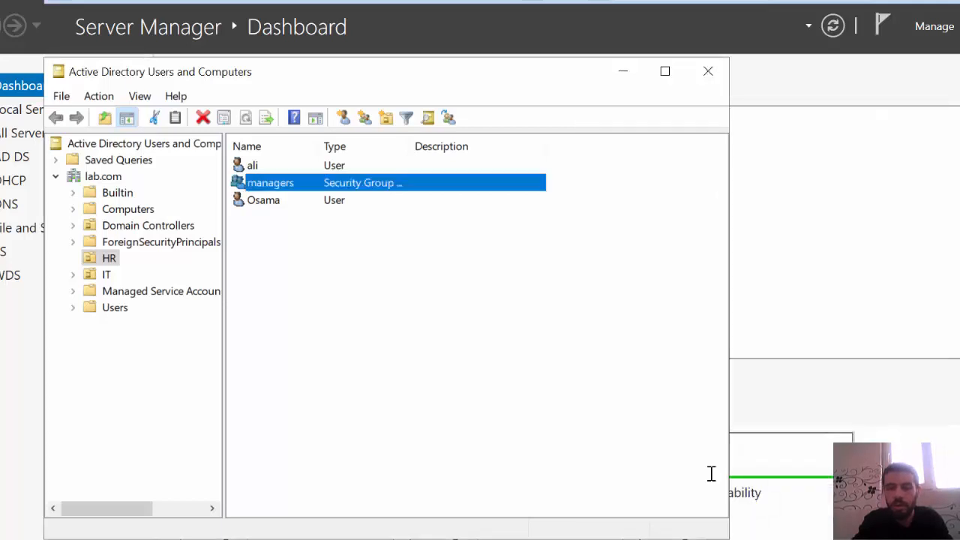
pyautogui.click(474, 352)
pyautogui.click(777, 240)
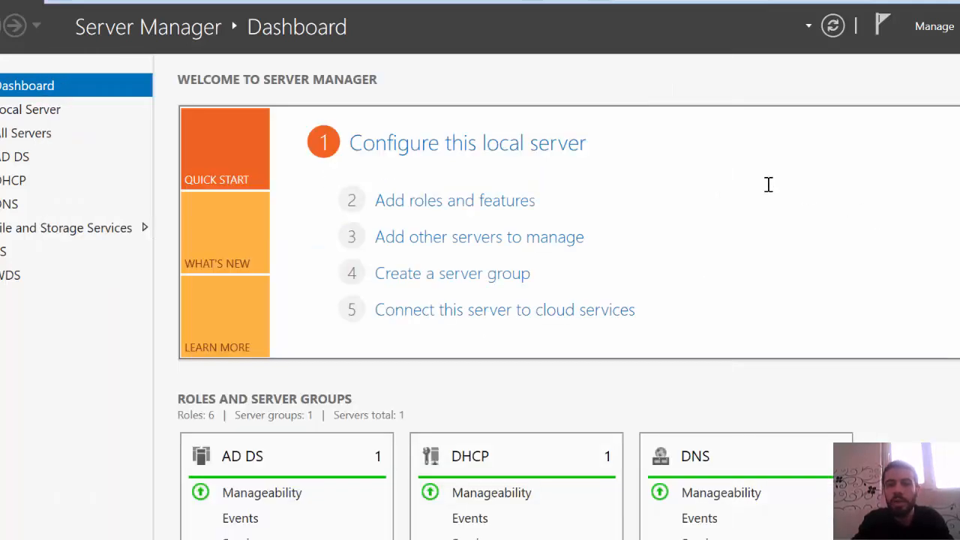
# - Switch to the Paint diagram and draw a rectangle around the user circle, with an ellipse for the second HR user inside it
pyautogui.hotkey('alt', 'Tab')
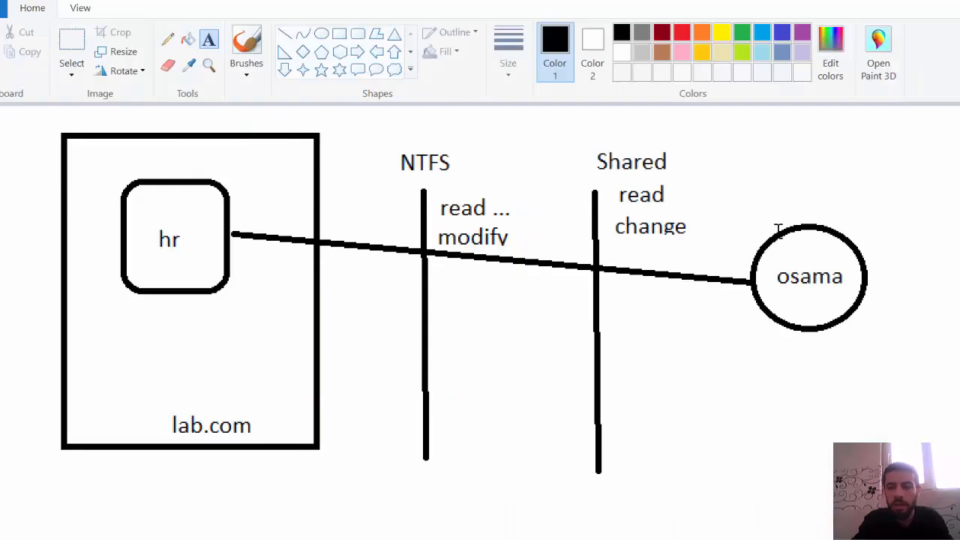
pyautogui.click(339, 33)
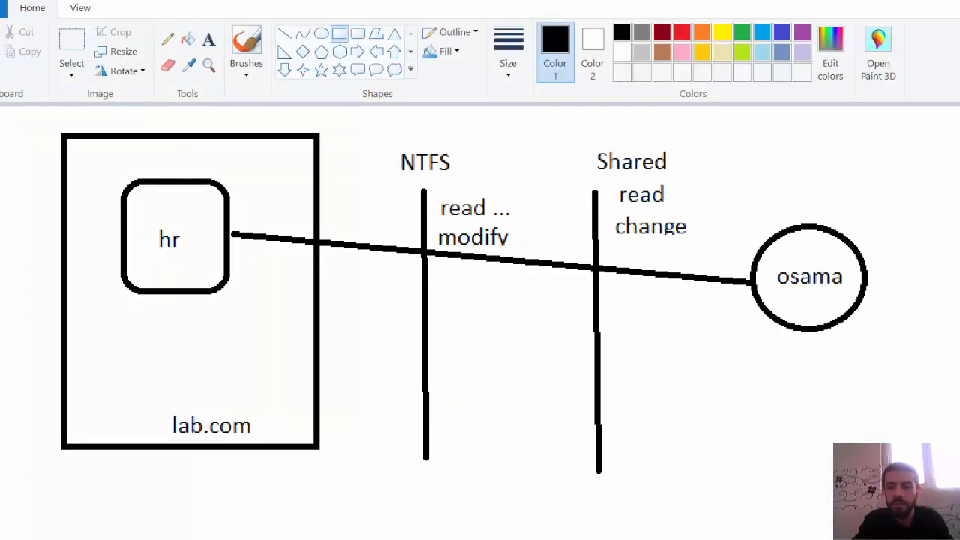
pyautogui.moveTo(958, 137)
pyautogui.mouseDown()
pyautogui.moveTo(737, 315)
pyautogui.moveTo(720, 444)
pyautogui.mouseUp()
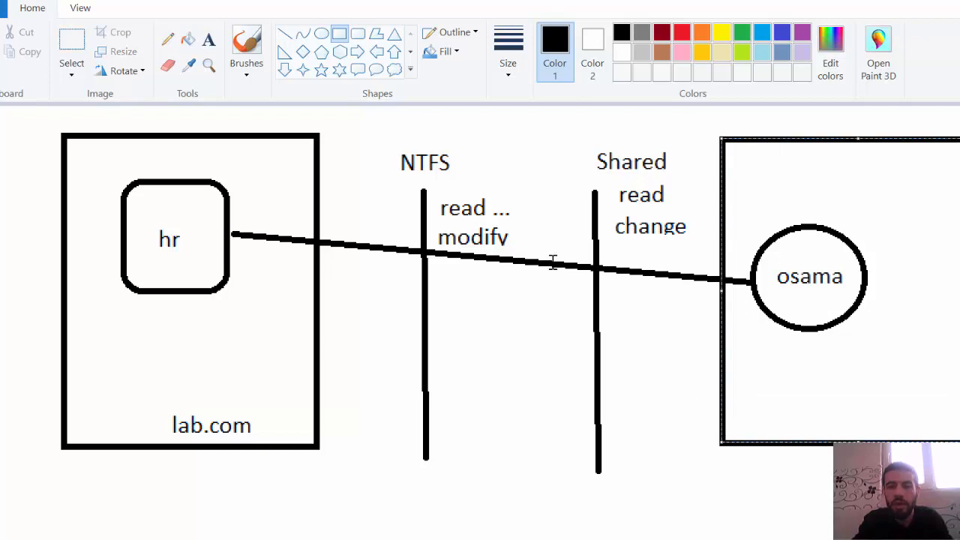
pyautogui.click(321, 33)
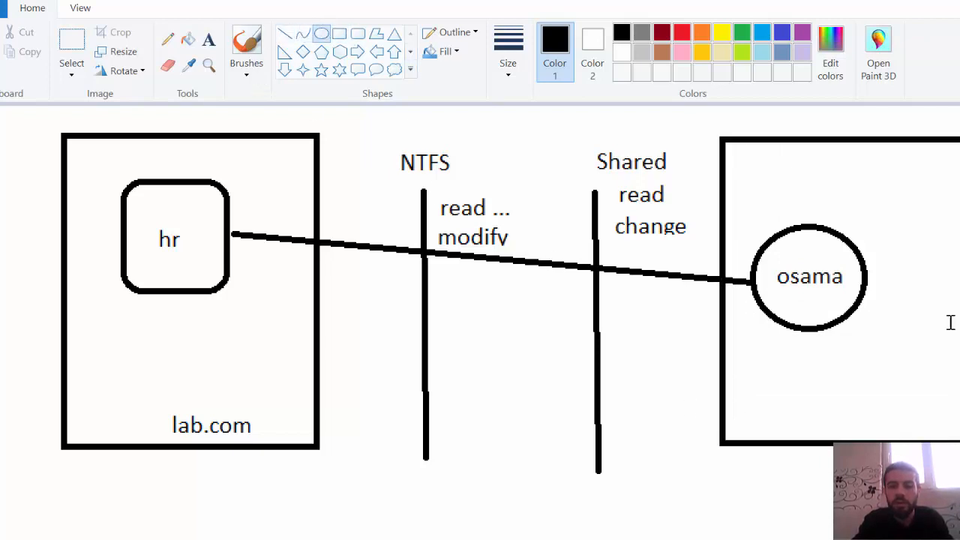
pyautogui.moveTo(958, 347); pyautogui.dragTo(856, 426)
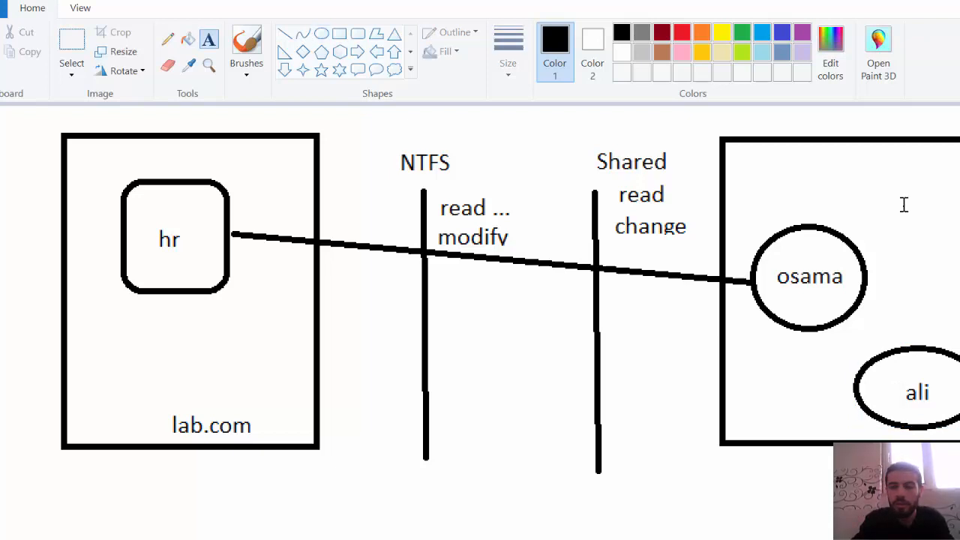
# - Label the rectangle around the two users with the text managers, above the user circle
pyautogui.click(904, 204)
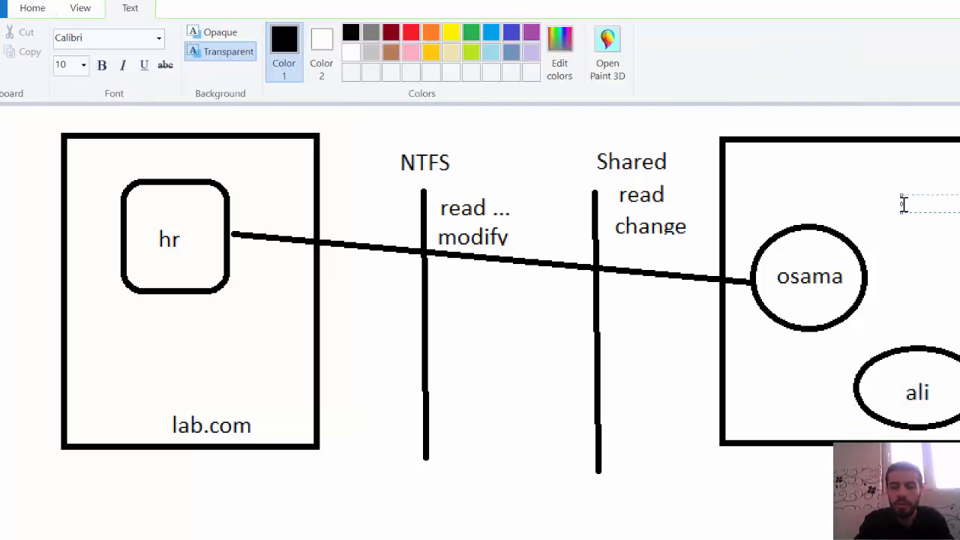
pyautogui.write('managers')
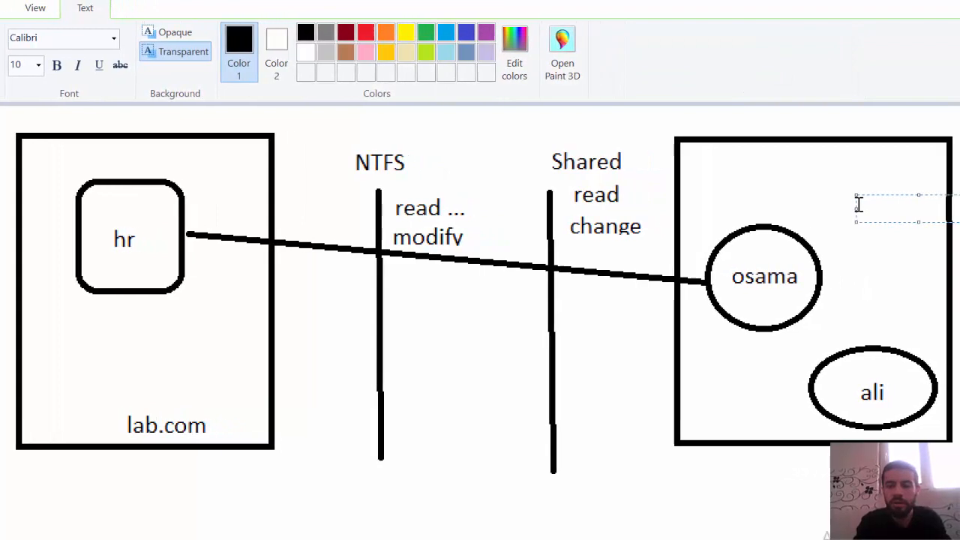
pyautogui.click(925, 159)
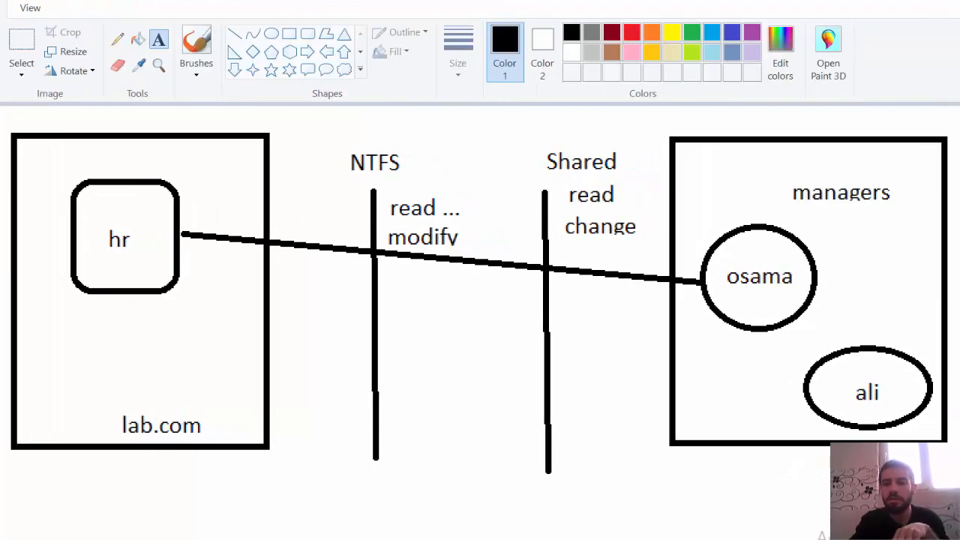
# - Switch to Windows Server 2019 and clear its desktop by minimizing Server Manager and Active Directory Users and Computers and closing the hr properties
pyautogui.press('super+d')
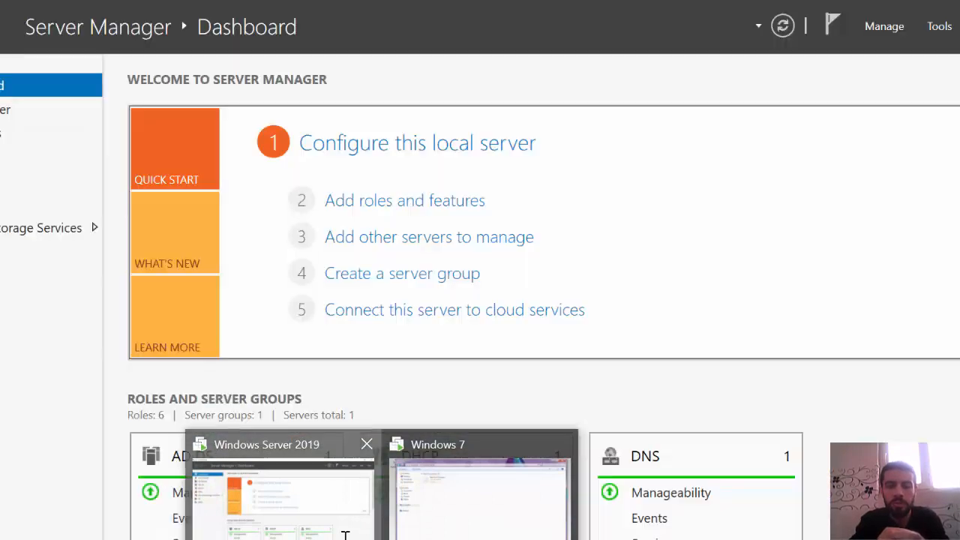
pyautogui.click(342, 510)
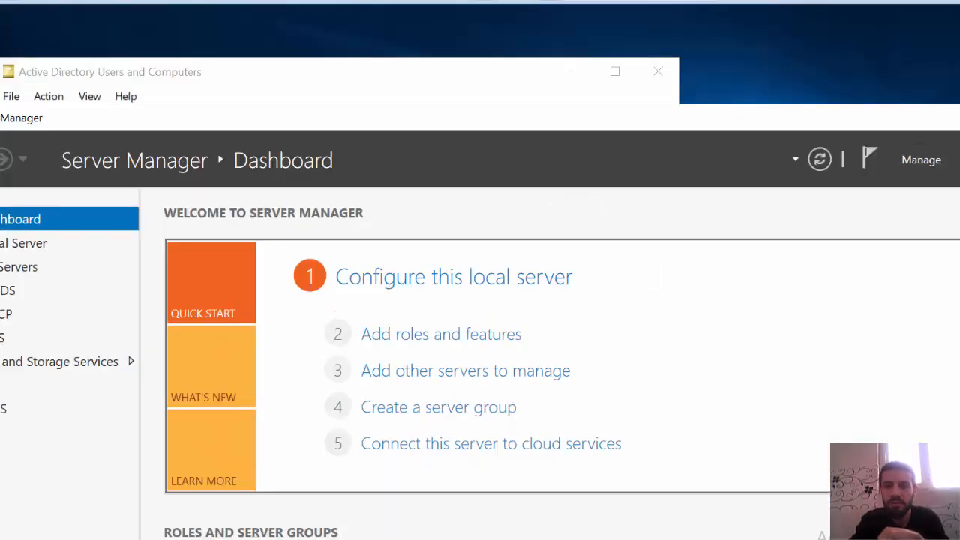
pyautogui.click(959, 118)
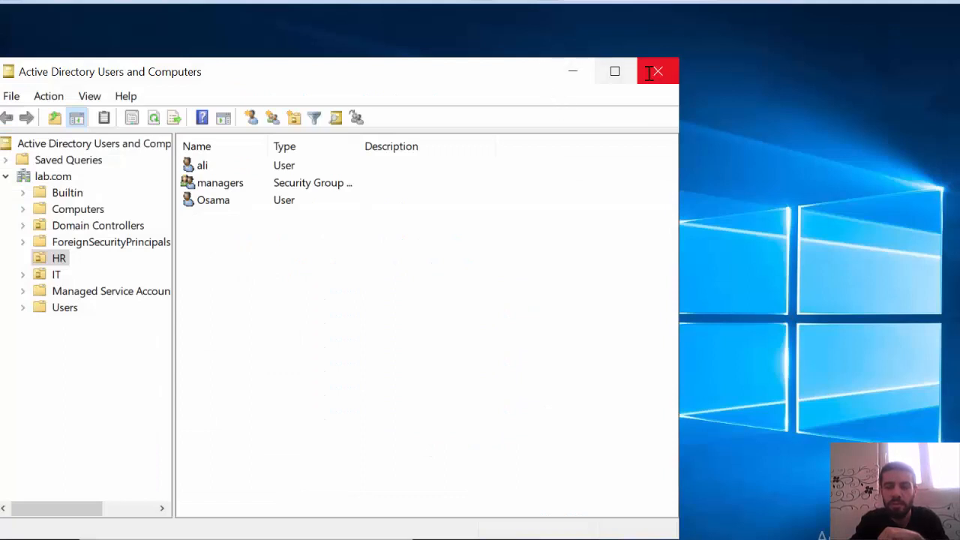
pyautogui.click(574, 69)
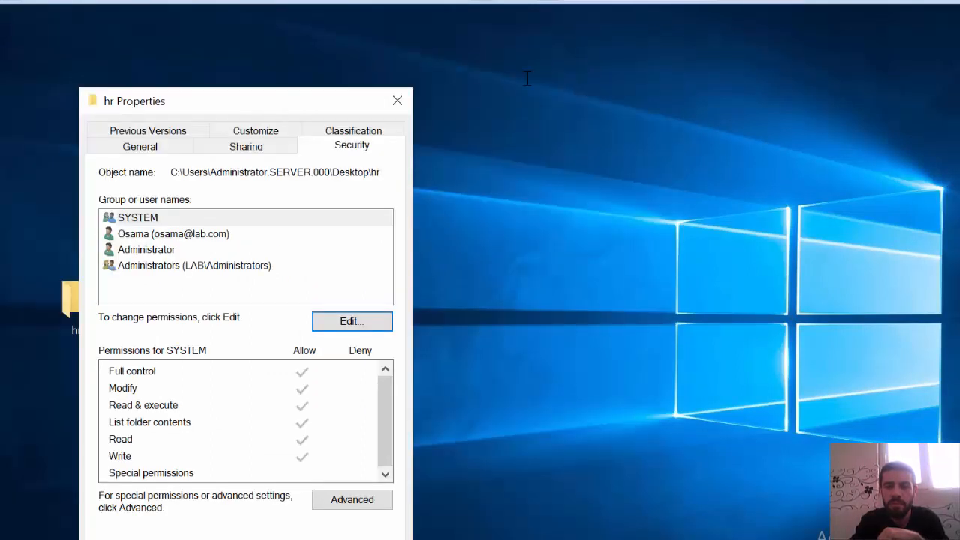
pyautogui.click(398, 102)
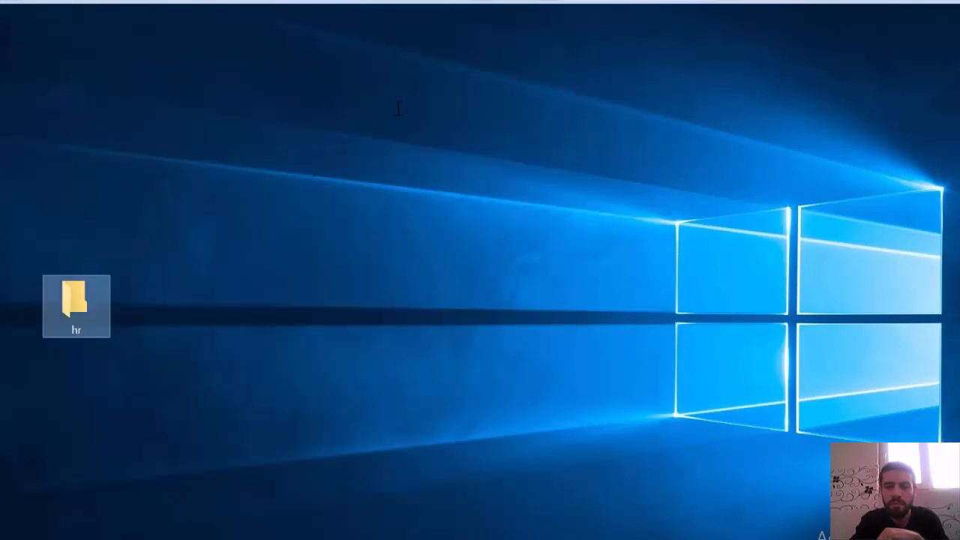
# - Remove the individual HR user from the share permissions of the hr folder through its Advanced Sharing settings
pyautogui.rightClick(82, 306)
pyautogui.click(120, 294)
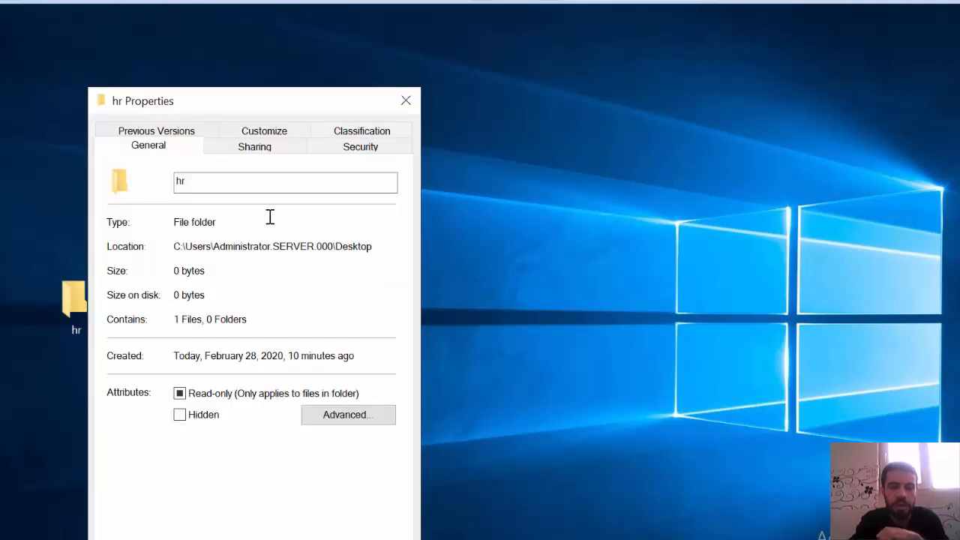
pyautogui.click(254, 149)
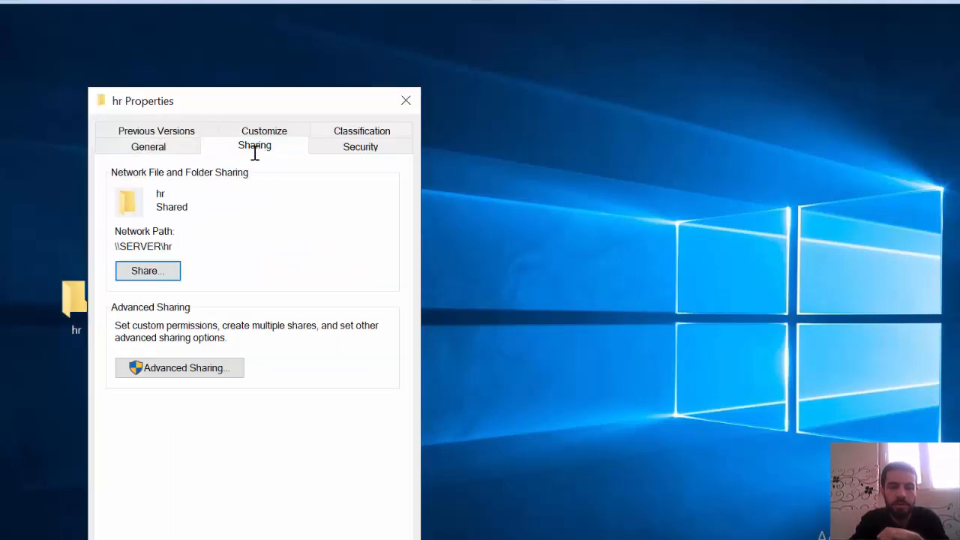
pyautogui.click(204, 368)
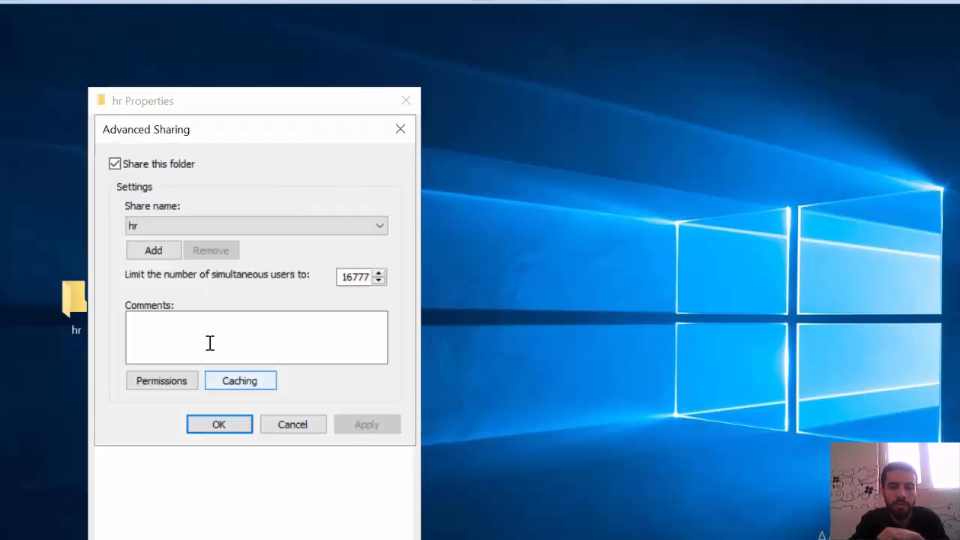
pyautogui.click(184, 381)
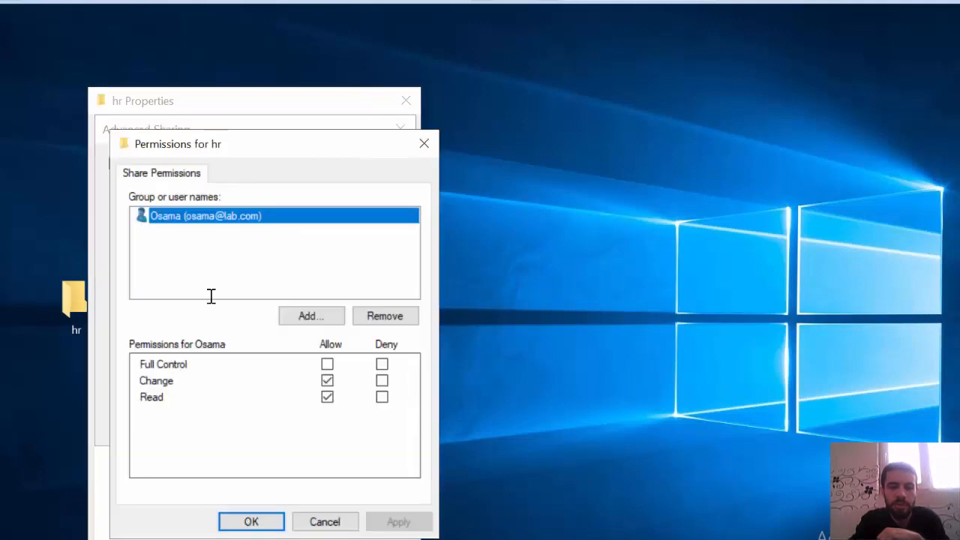
pyautogui.click(368, 316)
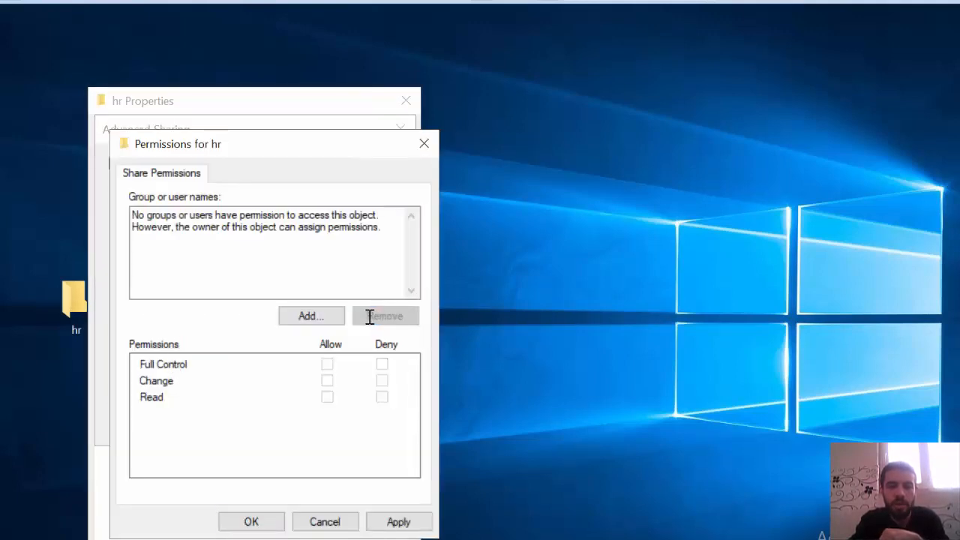
# - Add the managers group to the share permissions of the hr folder
pyautogui.click(327, 316)
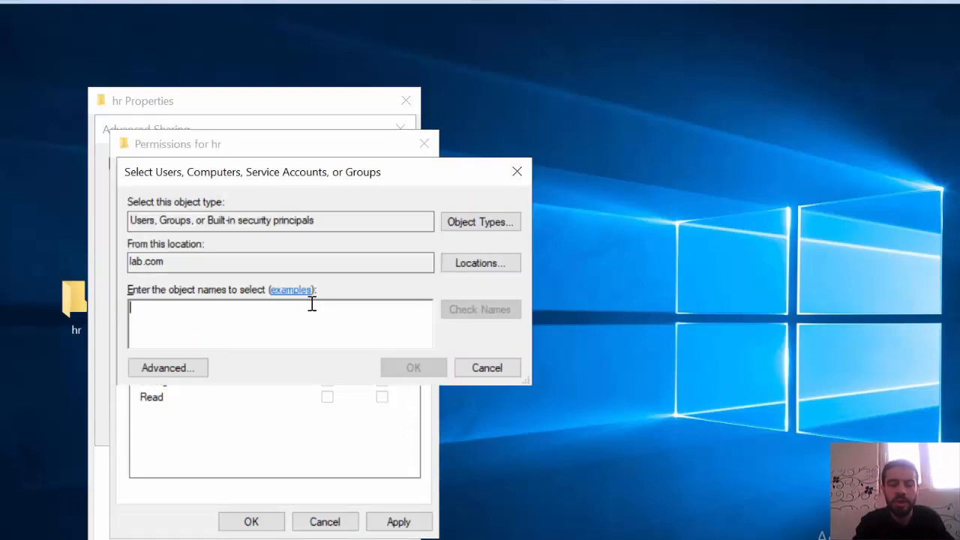
pyautogui.write('man')
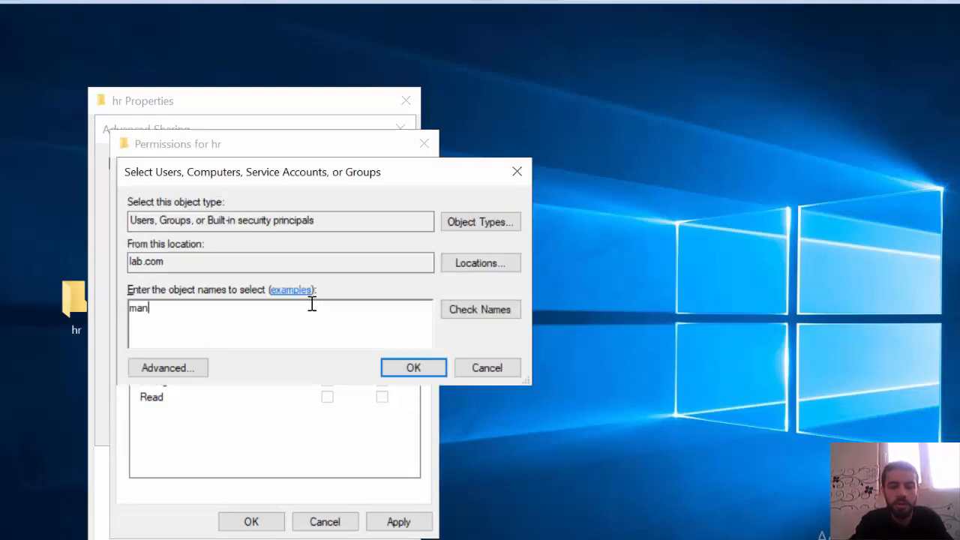
pyautogui.write('agers')
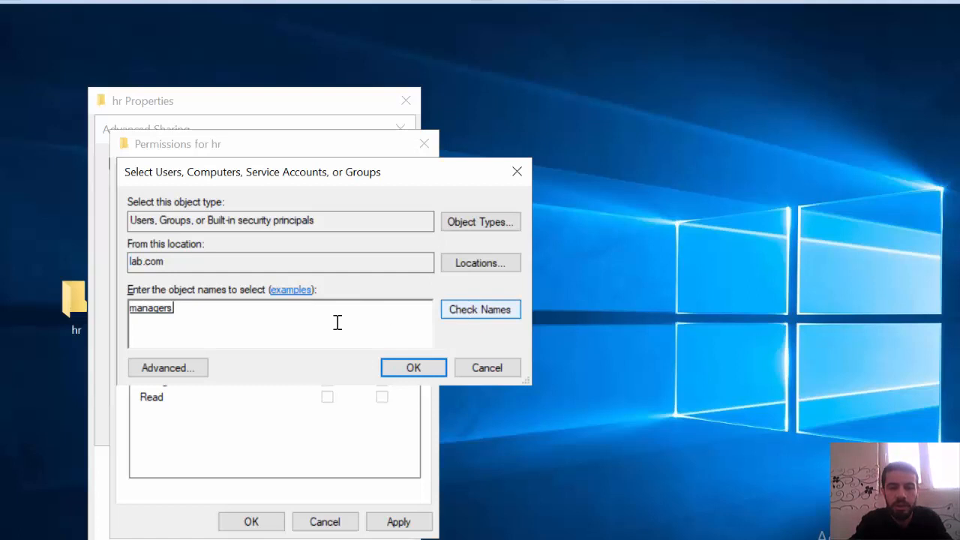
pyautogui.click(393, 367)
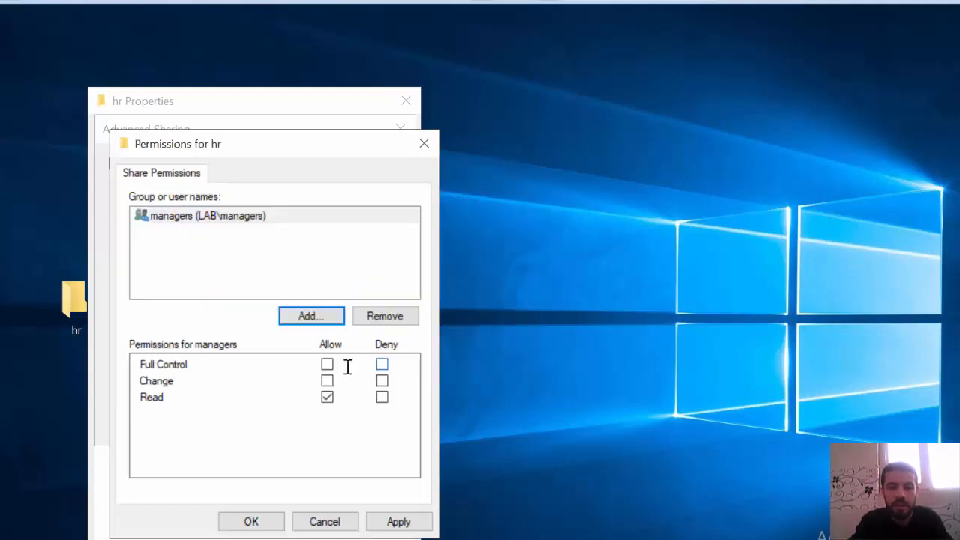
# - Allow Change for the managers group on the hr share, then apply the permissions and accept the Advanced Sharing settings
pyautogui.click(328, 380)
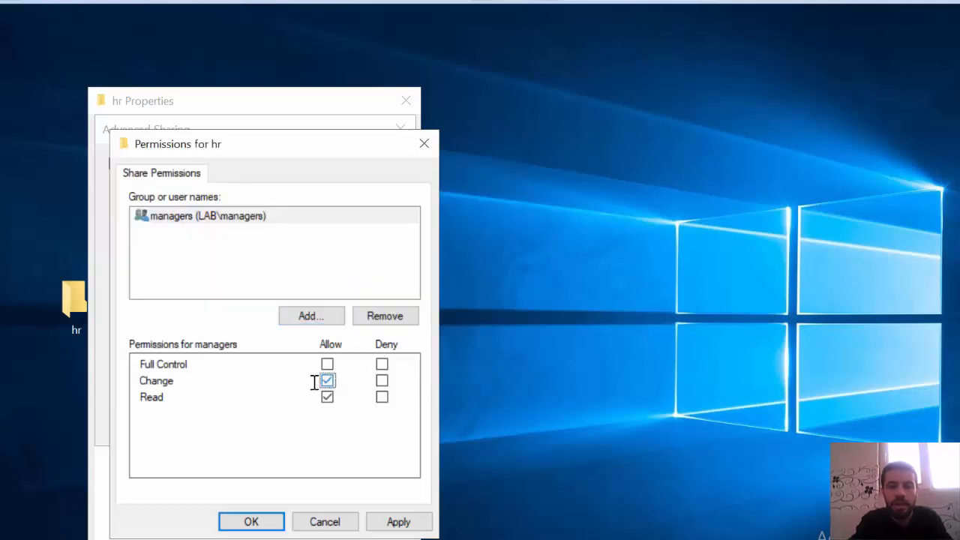
pyautogui.click(386, 522)
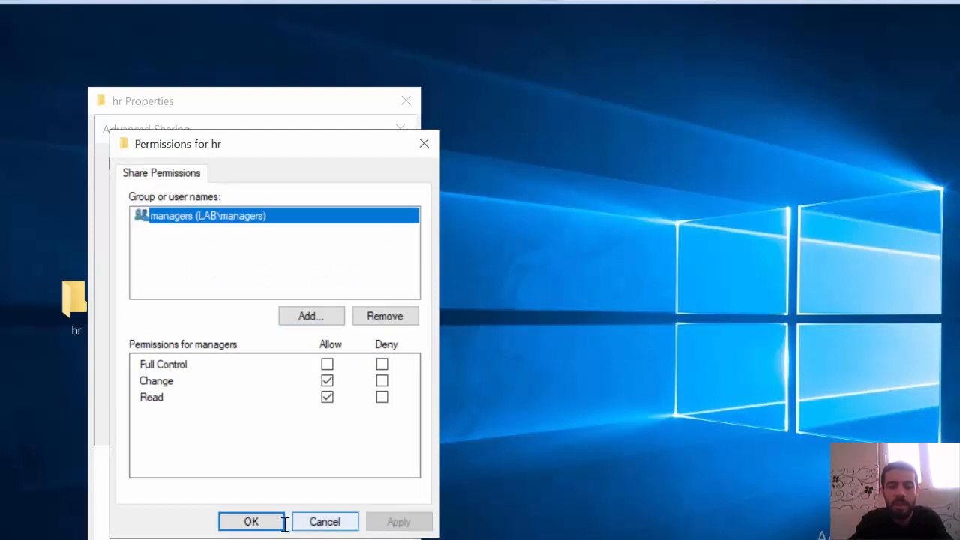
pyautogui.click(262, 521)
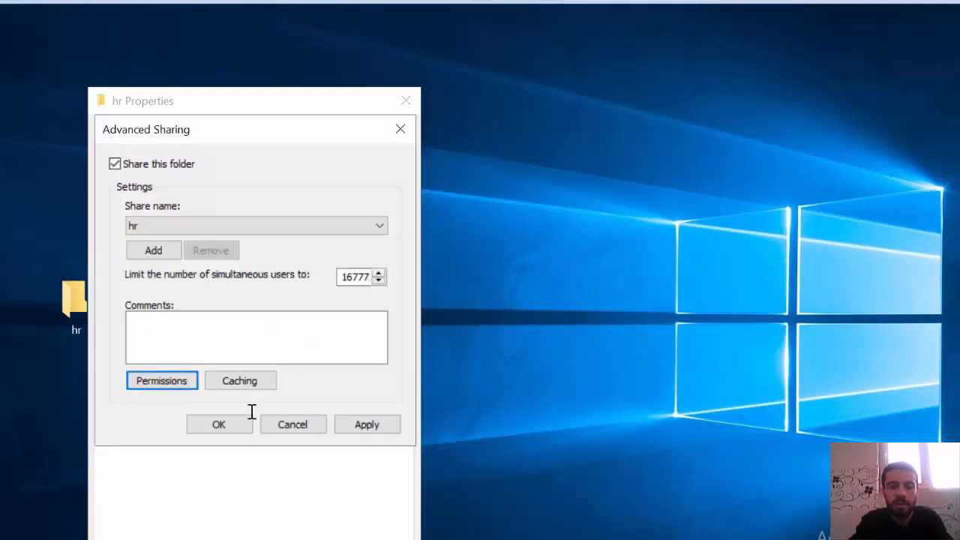
pyautogui.click(233, 423)
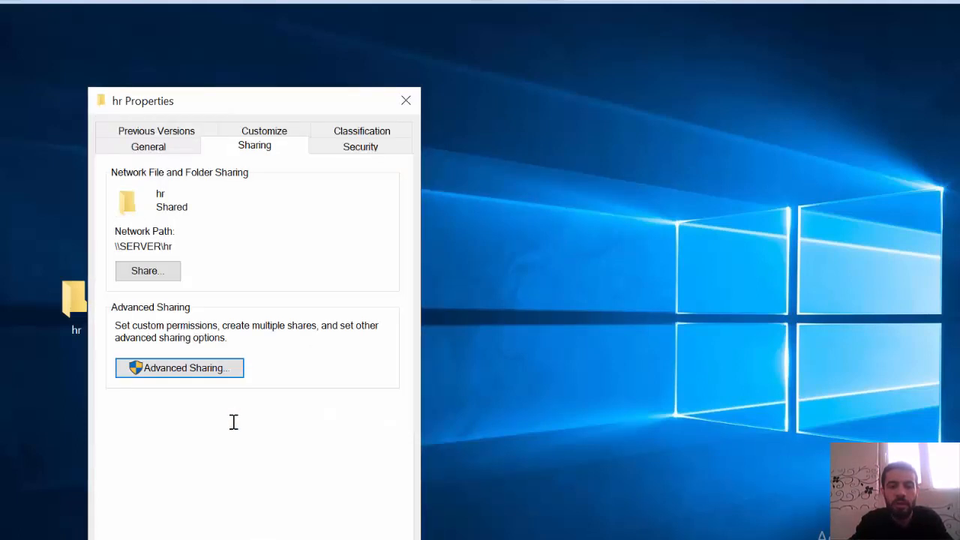
# - Remove the individual HR user from the NTFS security permissions of the hr folder
pyautogui.click(355, 148)
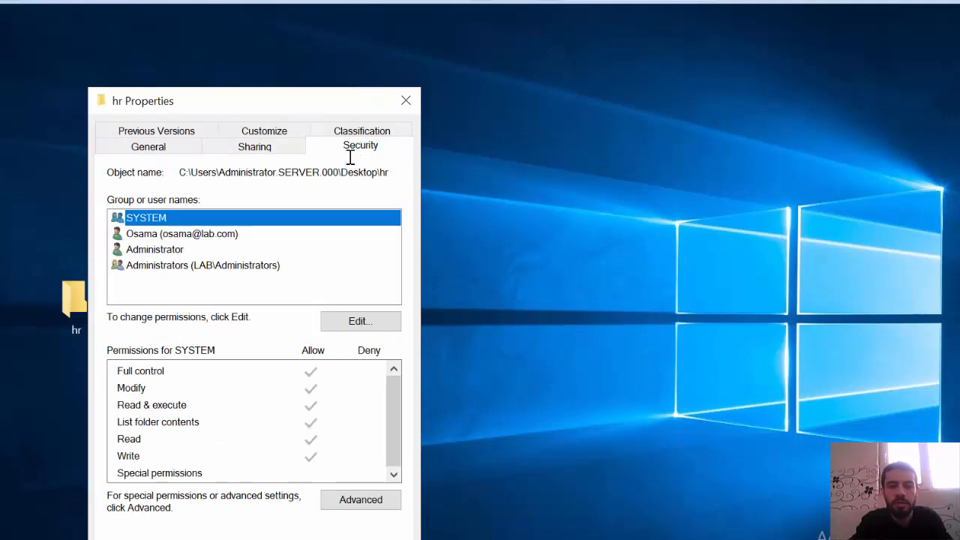
pyautogui.click(196, 233)
pyautogui.click(353, 320)
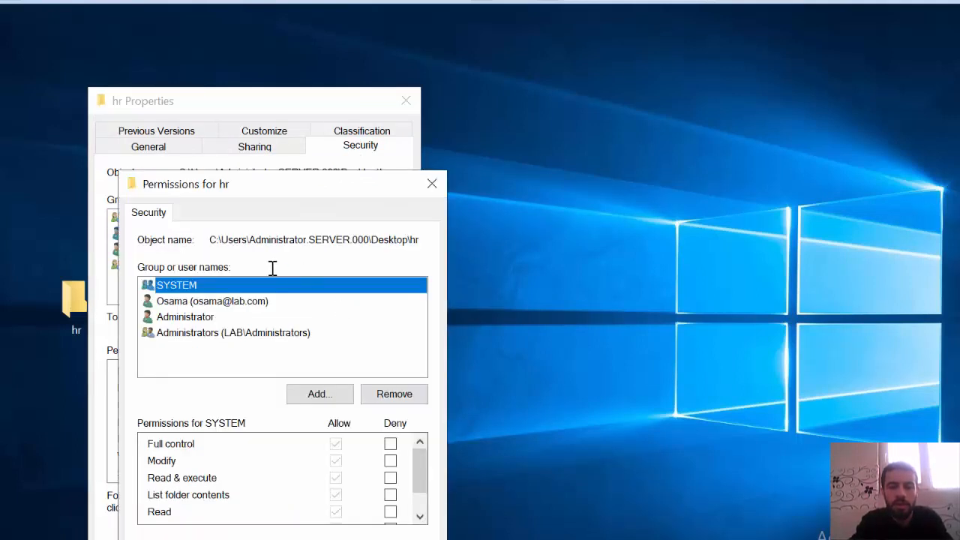
pyautogui.click(229, 304)
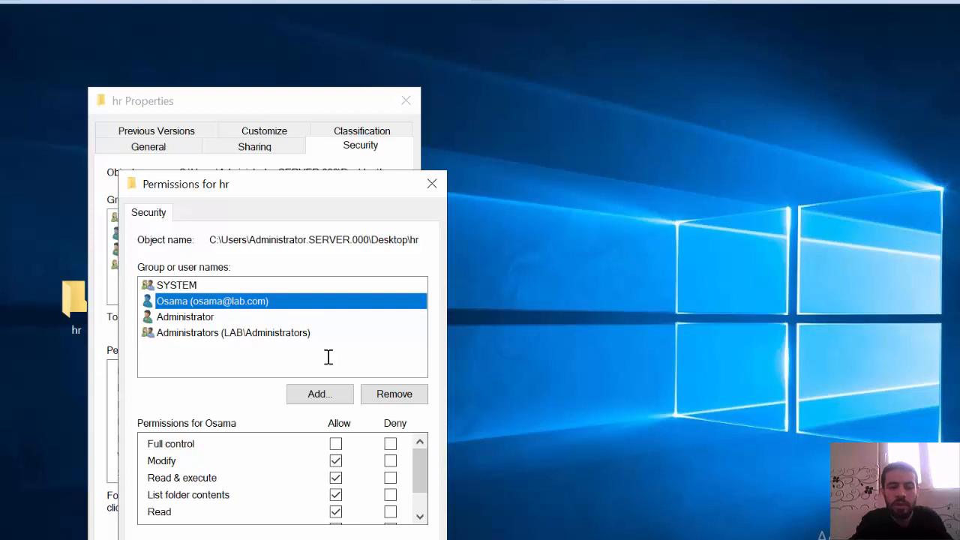
pyautogui.click(377, 393)
# - Add the managers group to the NTFS security permissions of the hr folder
pyautogui.click(332, 392)
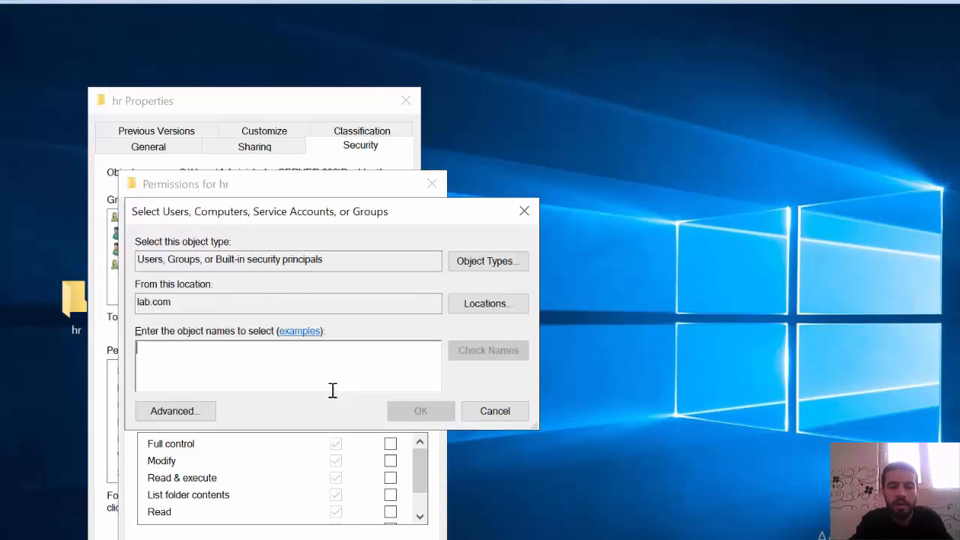
pyautogui.write('man')
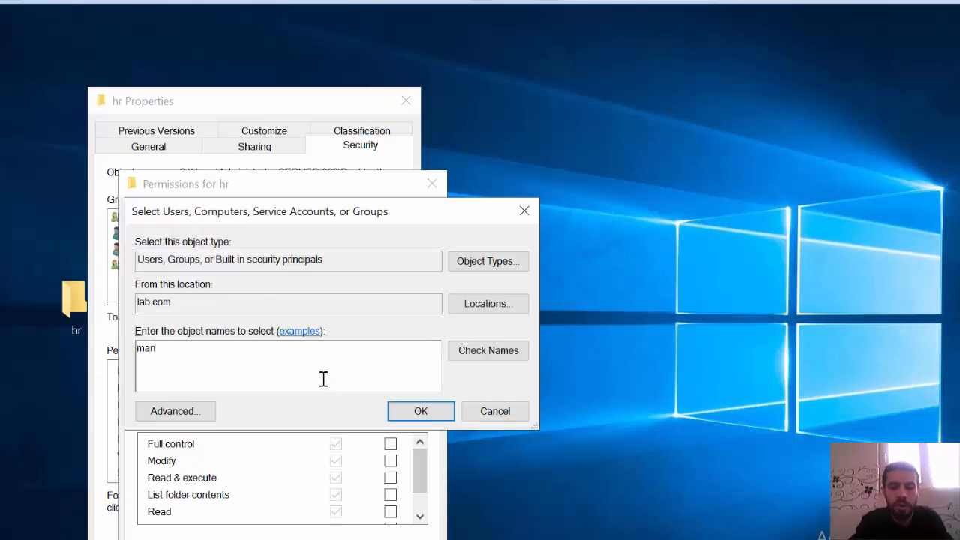
pyautogui.click(452, 351)
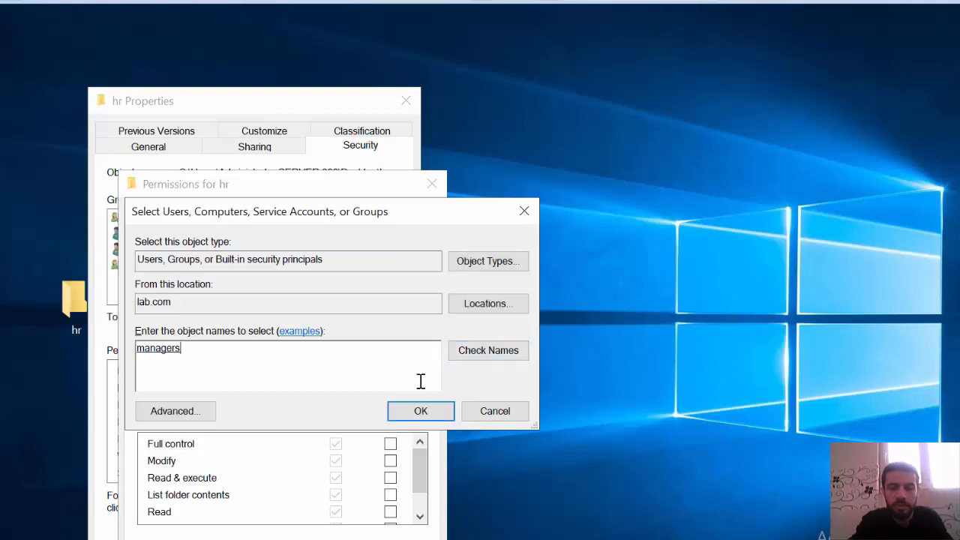
pyautogui.click(419, 410)
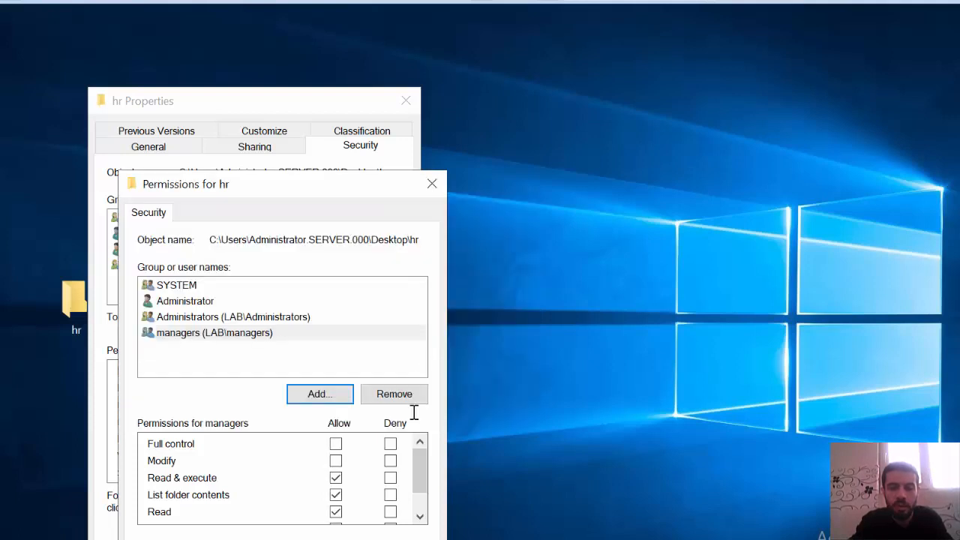
# - Allow Modify for the managers group in the NTFS permissions, apply the change and close the hr properties
pyautogui.click(336, 460)
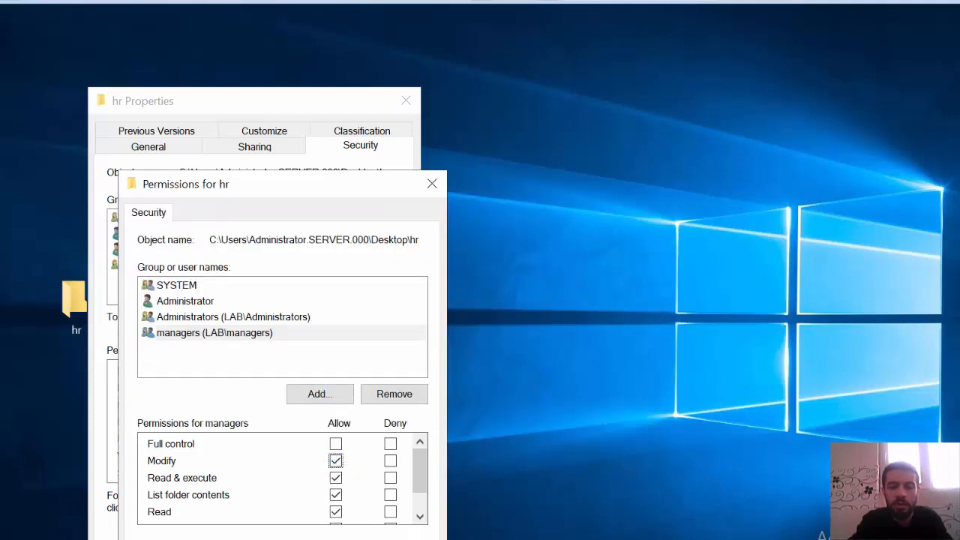
pyautogui.hotkey('alt', 'a')
pyautogui.press('Return')
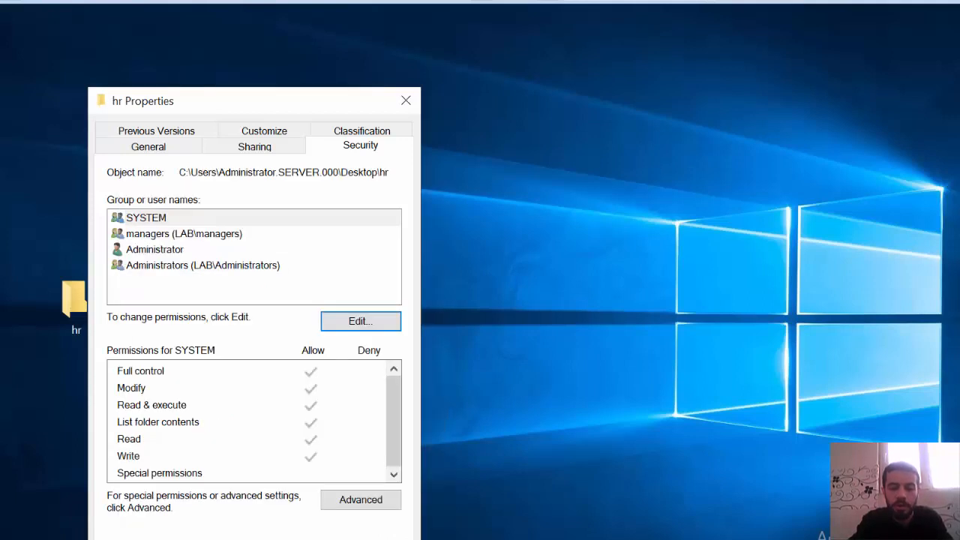
pyautogui.press('Escape')
pyautogui.click(414, 339)
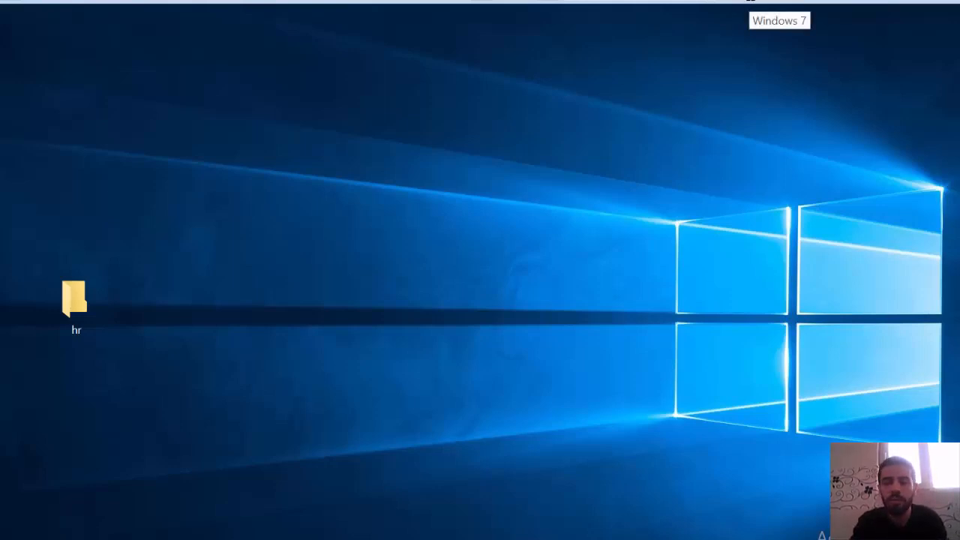
# - Switch to the Windows 7 client and refresh the mapped hr network drive (Z:) to test the current user's access
pyautogui.click(749, 1)
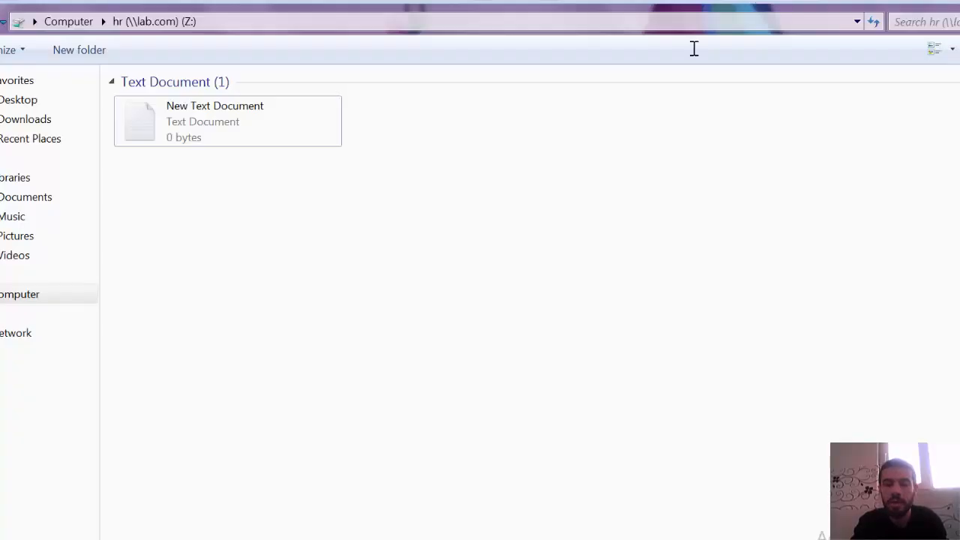
pyautogui.rightClick(502, 196)
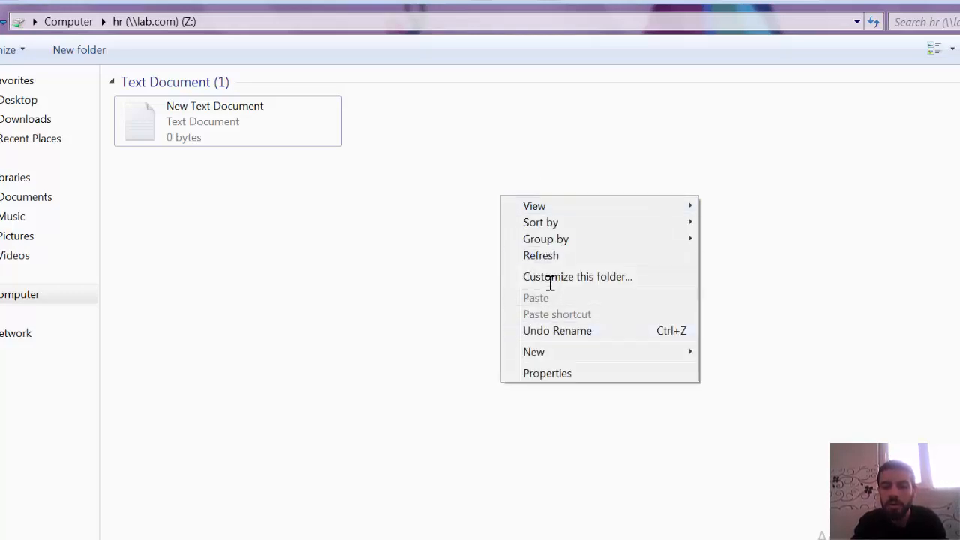
pyautogui.click(545, 257)
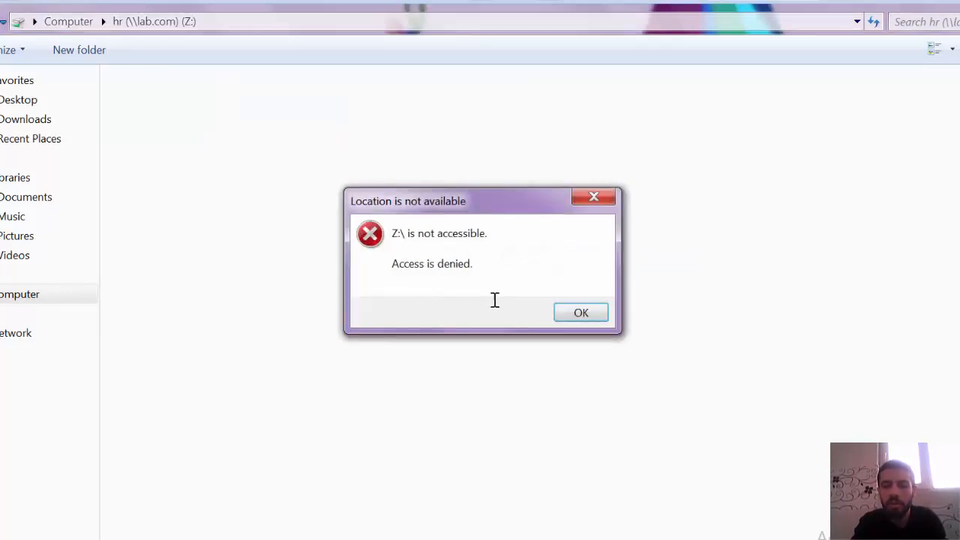
pyautogui.click(575, 313)
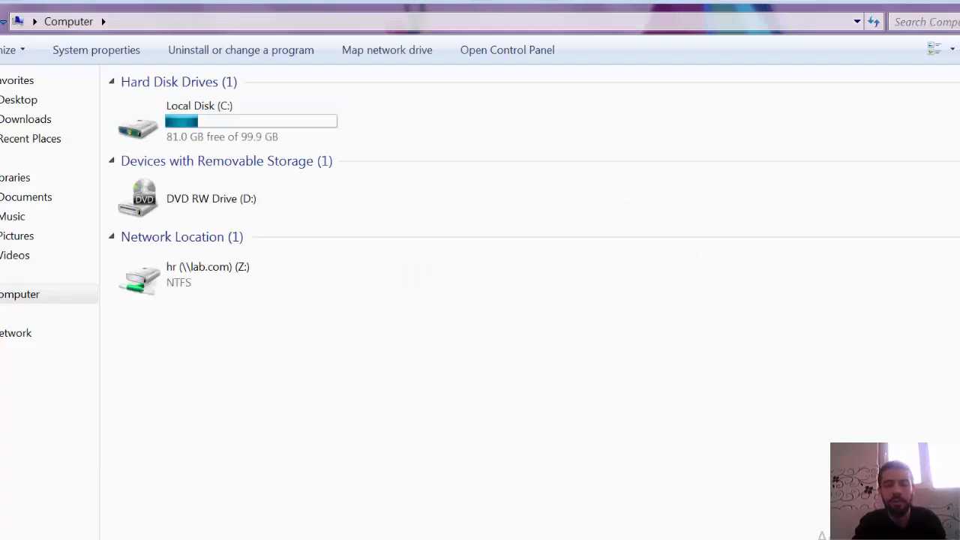
# - Log the current domain user off the Windows 7 client
pyautogui.press('super')
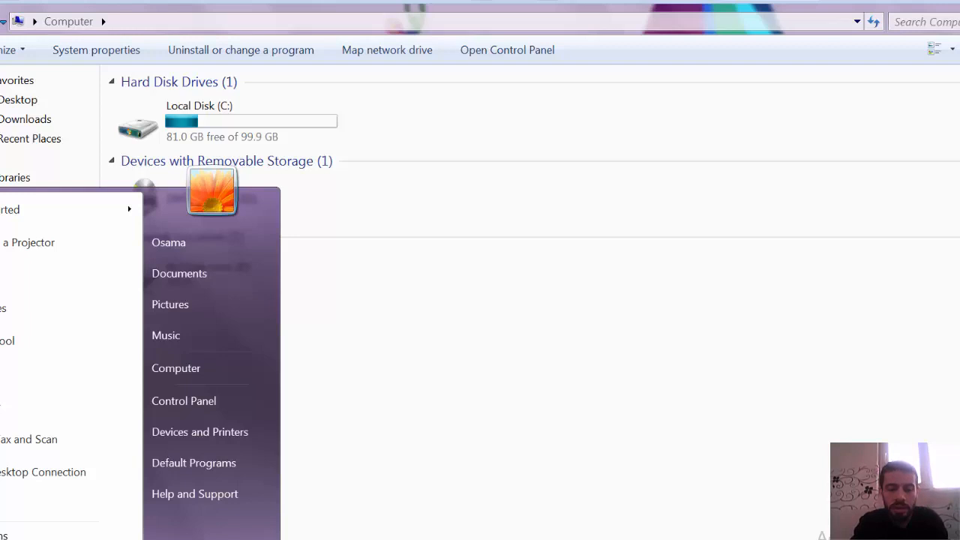
pyautogui.press('Right')
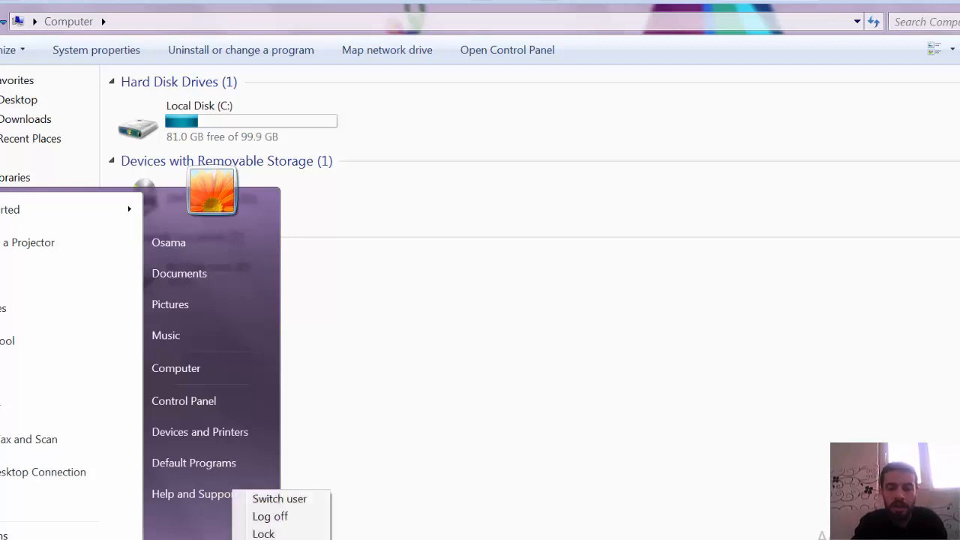
pyautogui.press('Return')
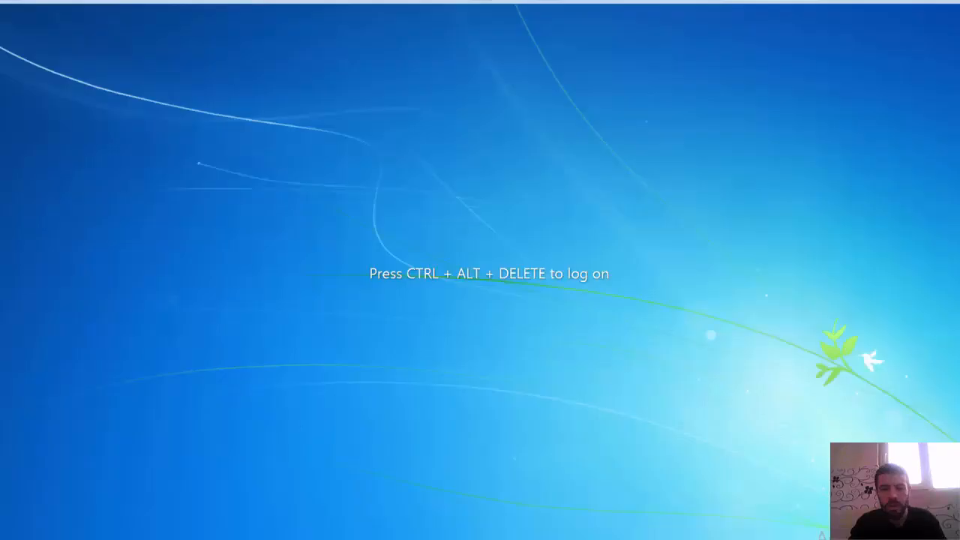
# - Log on to the Windows 7 client as a different domain user, entering the username and account password
pyautogui.hotkey('ctrl', 'alt', 'Delete')
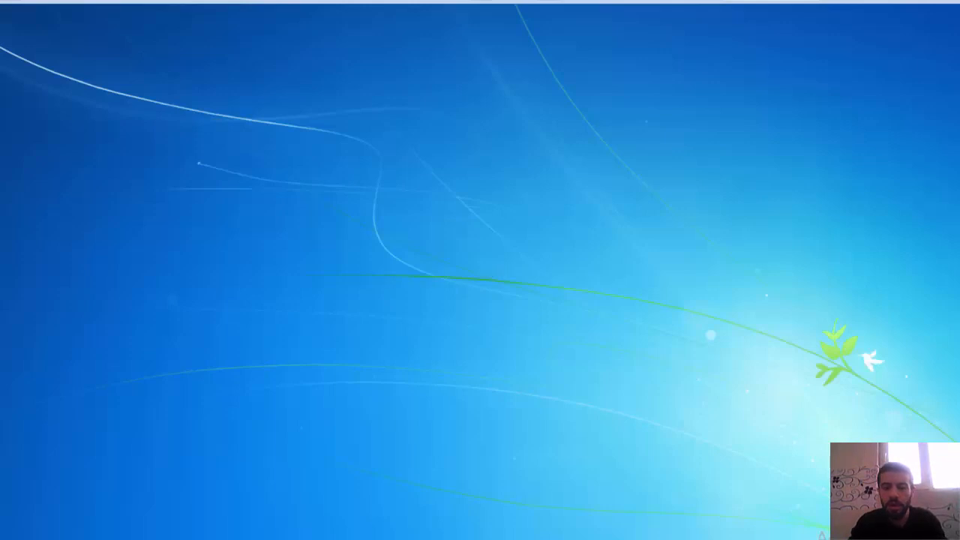
pyautogui.click(494, 422)
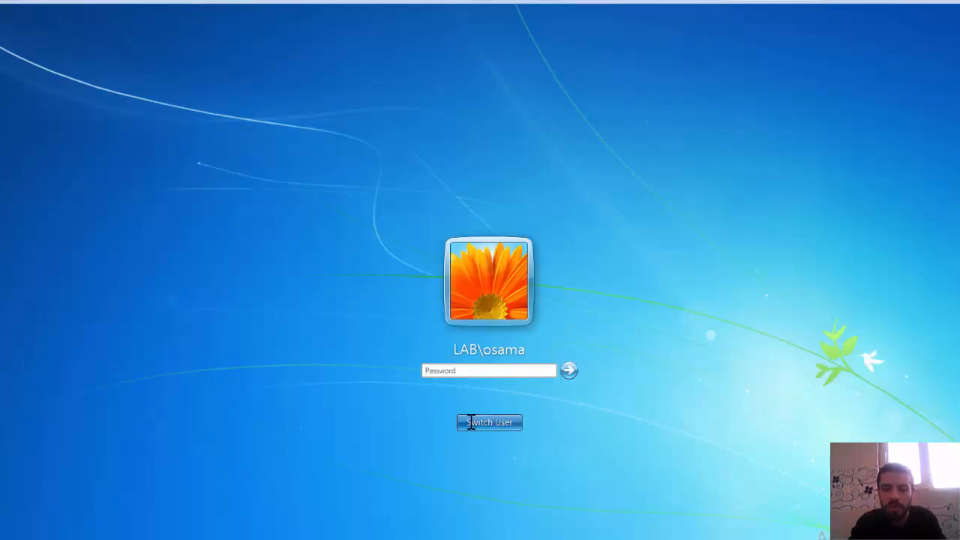
pyautogui.click(538, 341)
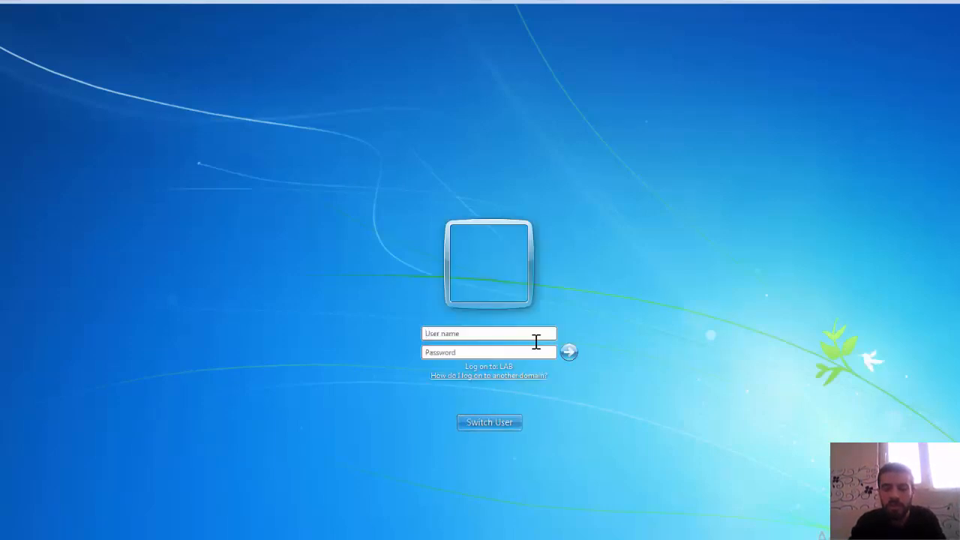
pyautogui.write('ahm')
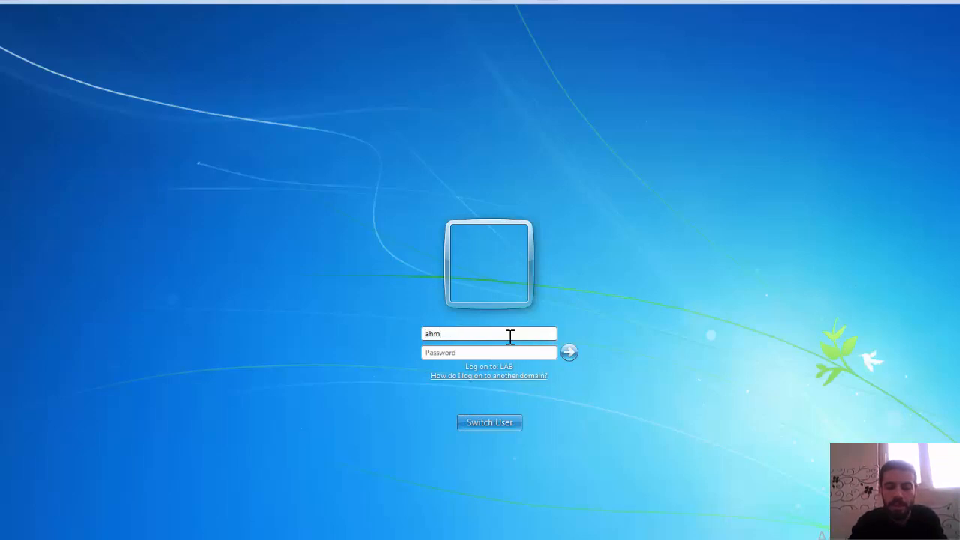
pyautogui.press('BackSpace')
pyautogui.press('BackSpace')
pyautogui.press('BackSpace')
pyautogui.write('ali')
pyautogui.click(507, 350)
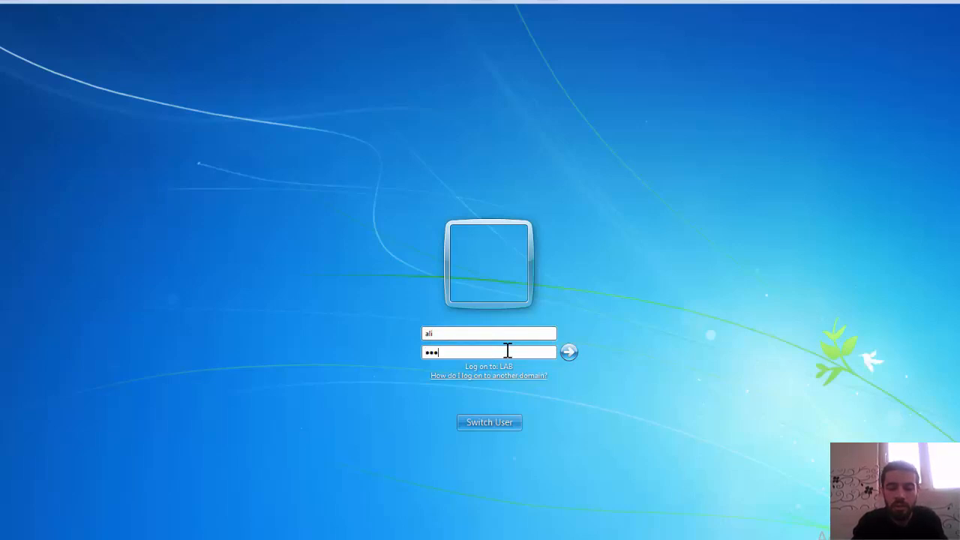
pyautogui.press('Return')
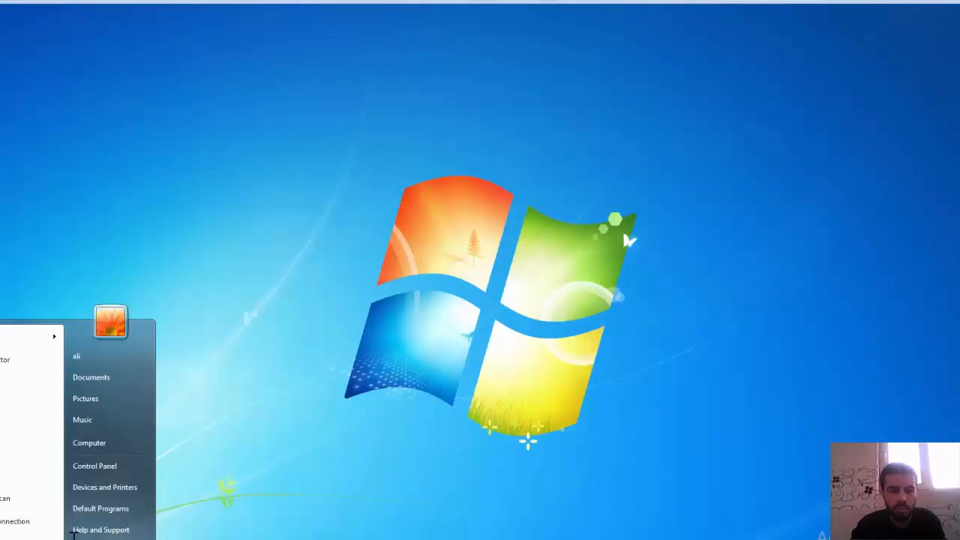
# - Map the network folder \\lab.com\hr to drive Z: with reconnection at logon
pyautogui.click(95, 442)
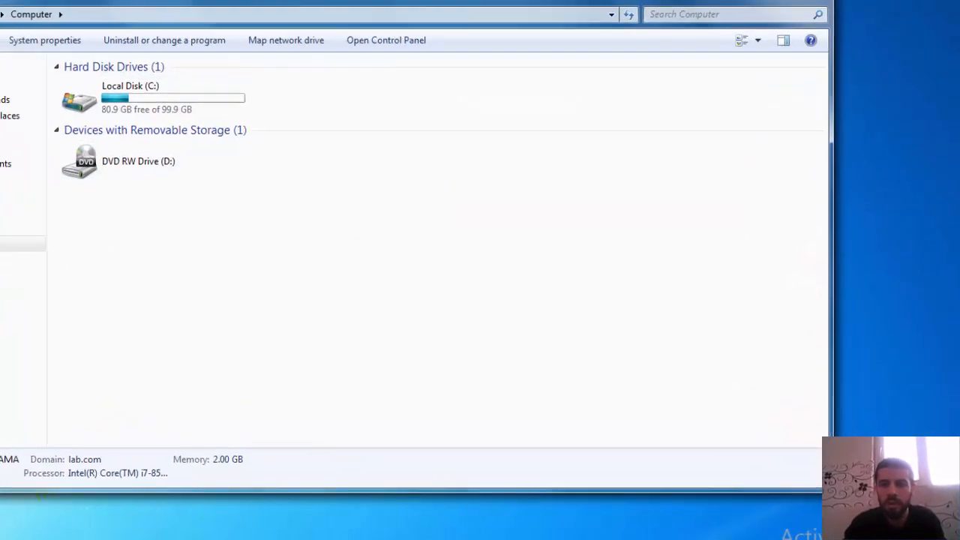
pyautogui.click(786, 0)
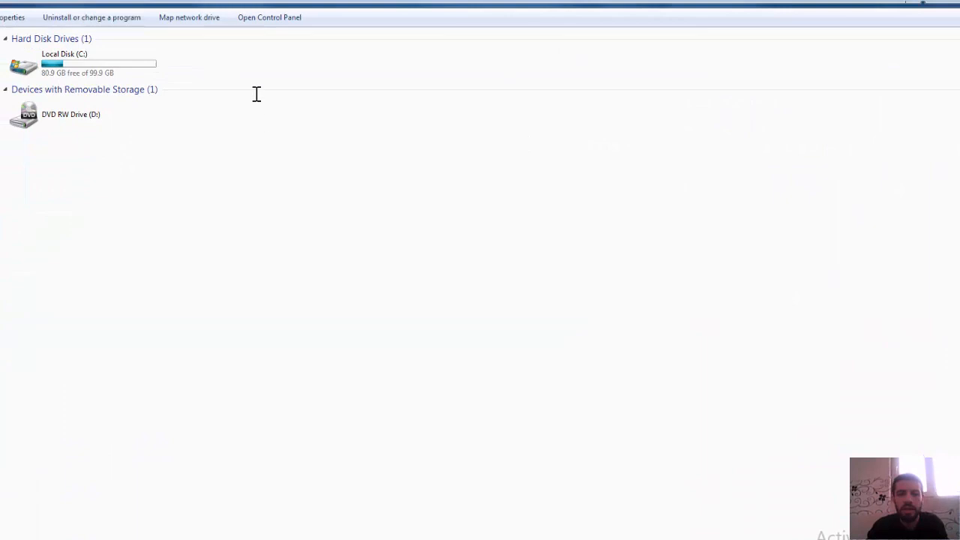
pyautogui.click(188, 17)
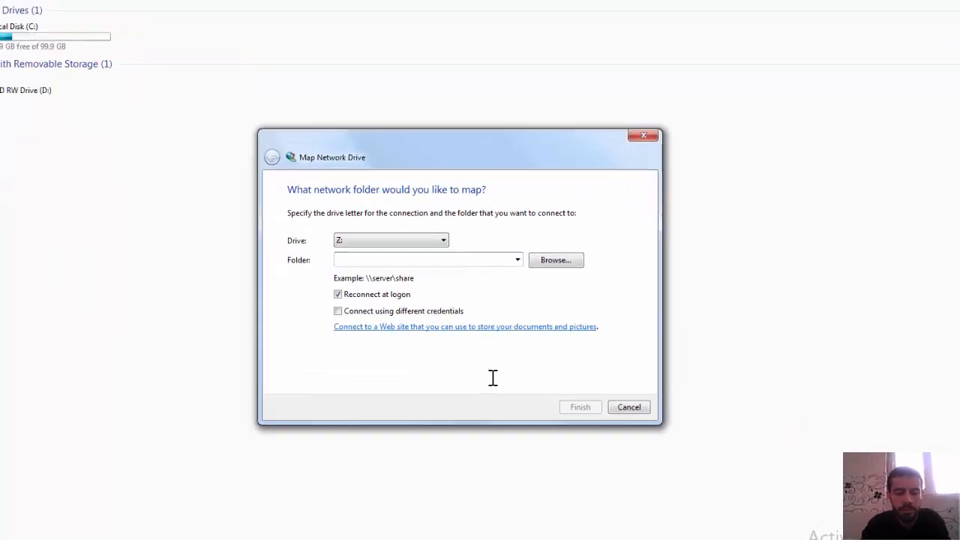
pyautogui.write('\\\\lab.com\\hr')
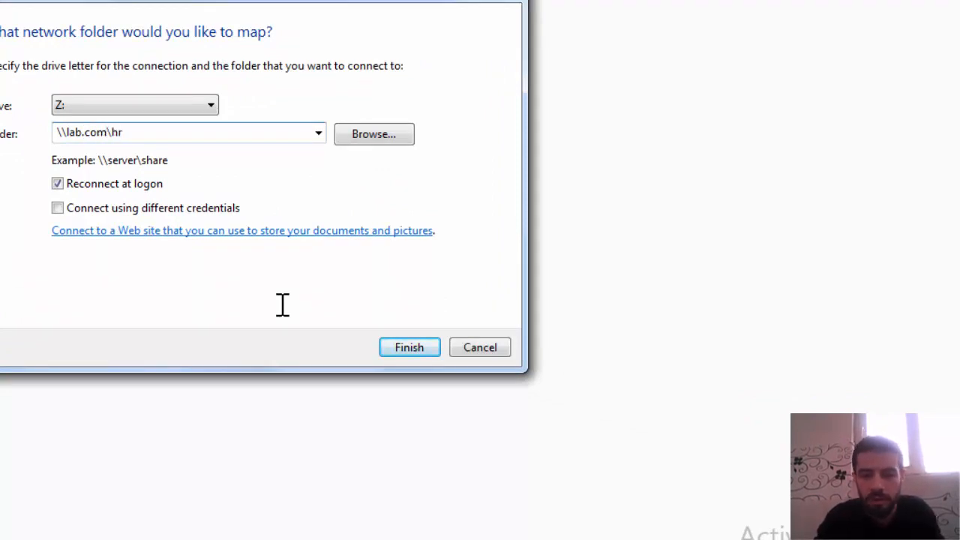
pyautogui.click(421, 349)
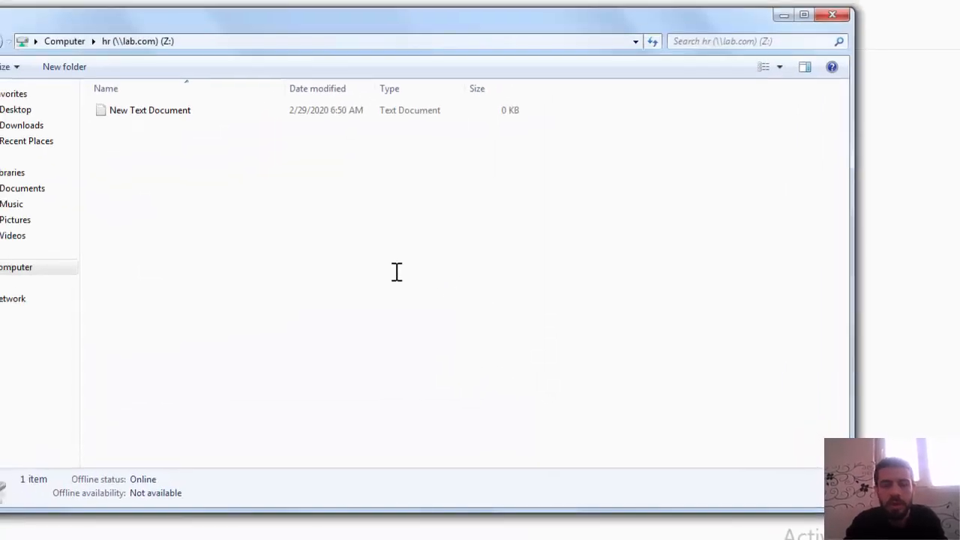
# - Create a new folder with its default name in the mapped hr drive to test write access
pyautogui.rightClick(318, 263)
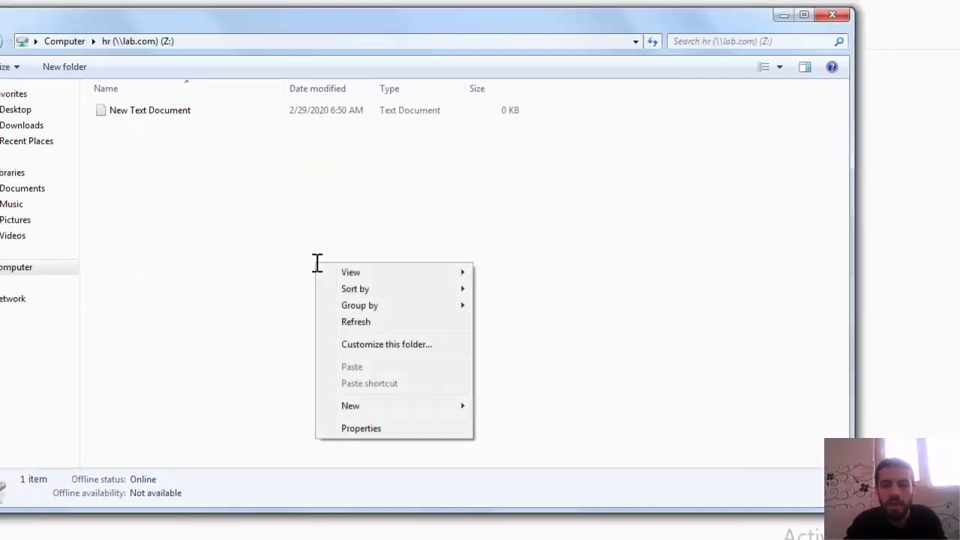
pyautogui.moveTo(419, 409)
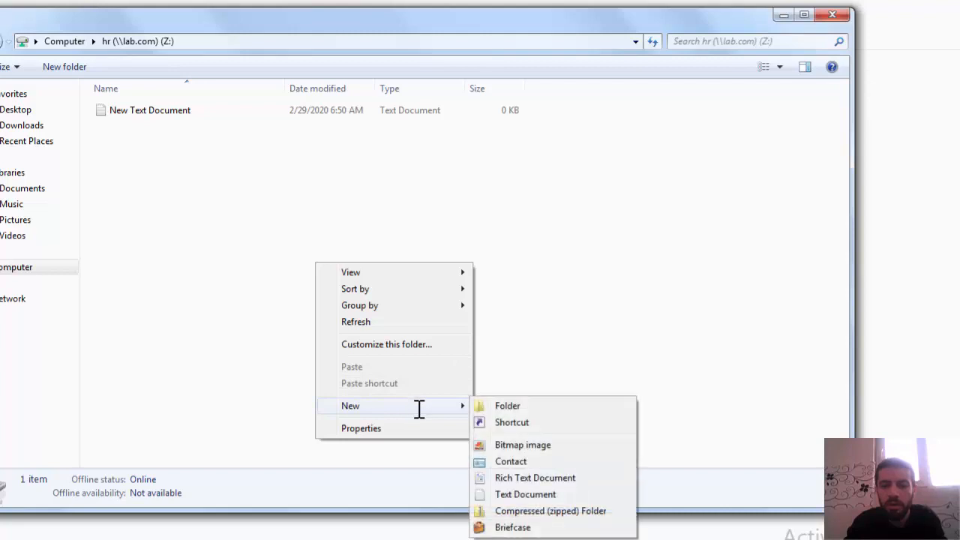
pyautogui.click(493, 406)
pyautogui.click(428, 368)
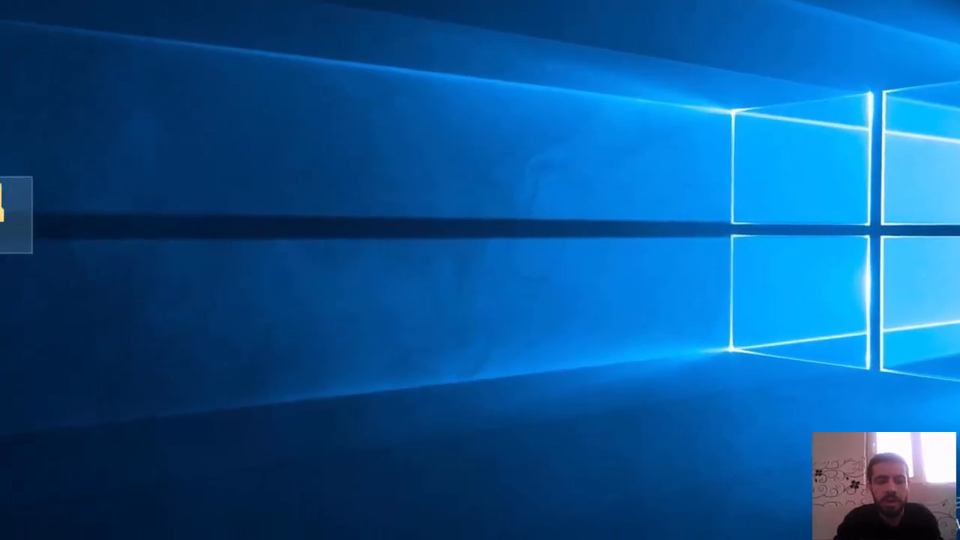
# - Switch to the Windows Server machine and review the managers group's share and NTFS permissions on the hr folder
pyautogui.rightClick(27, 191)
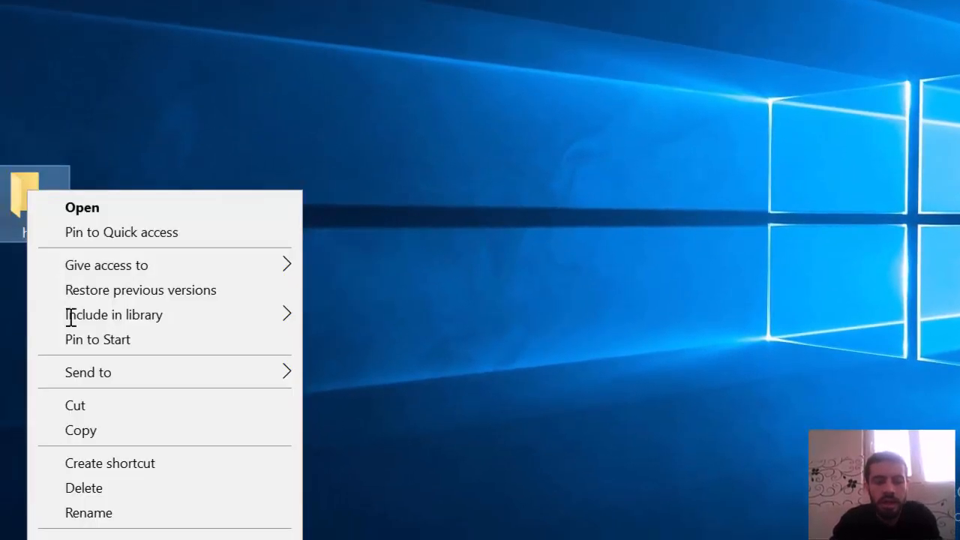
pyautogui.click(125, 535)
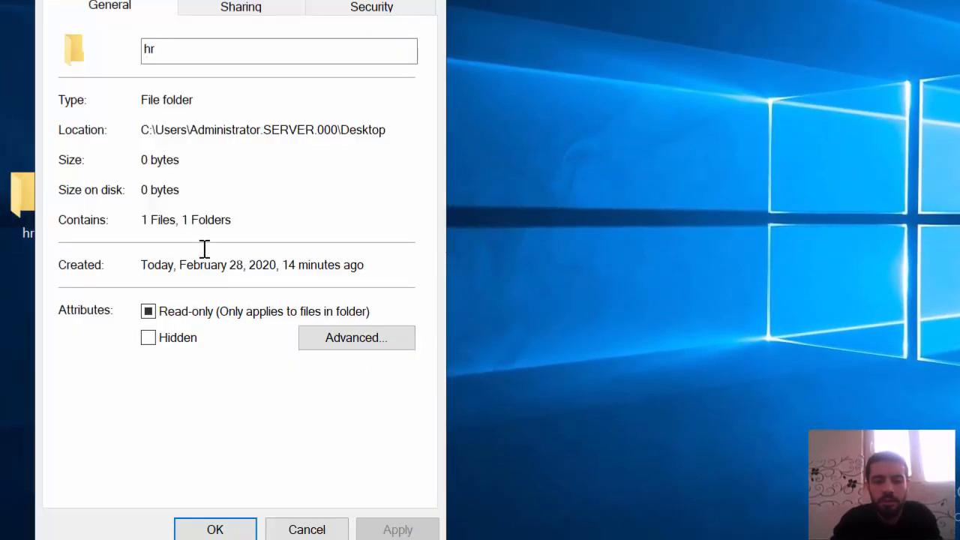
pyautogui.click(243, 6)
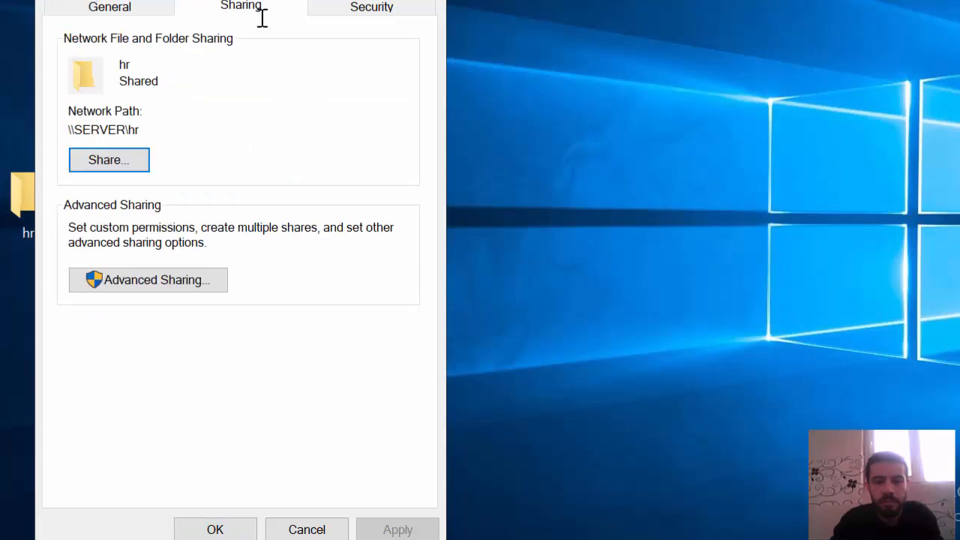
pyautogui.click(143, 285)
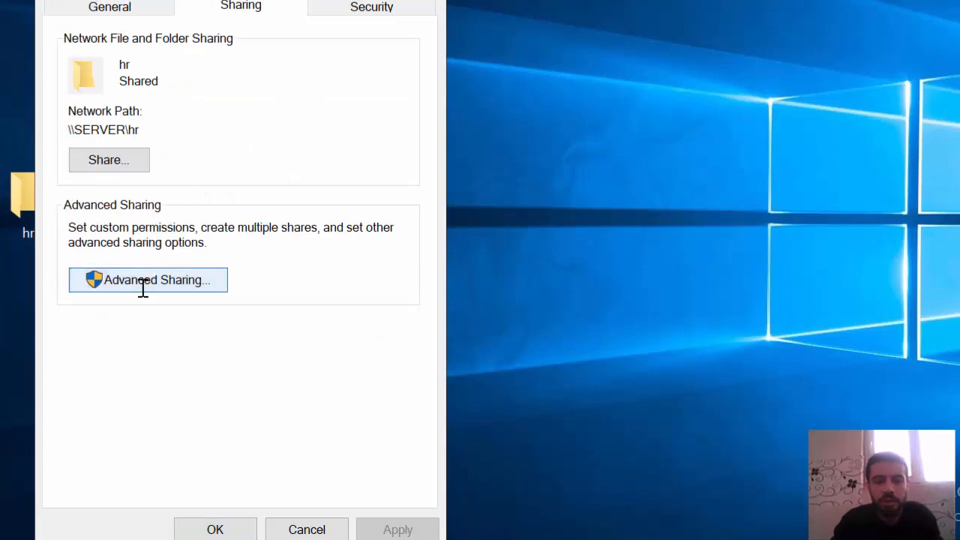
pyautogui.click(128, 293)
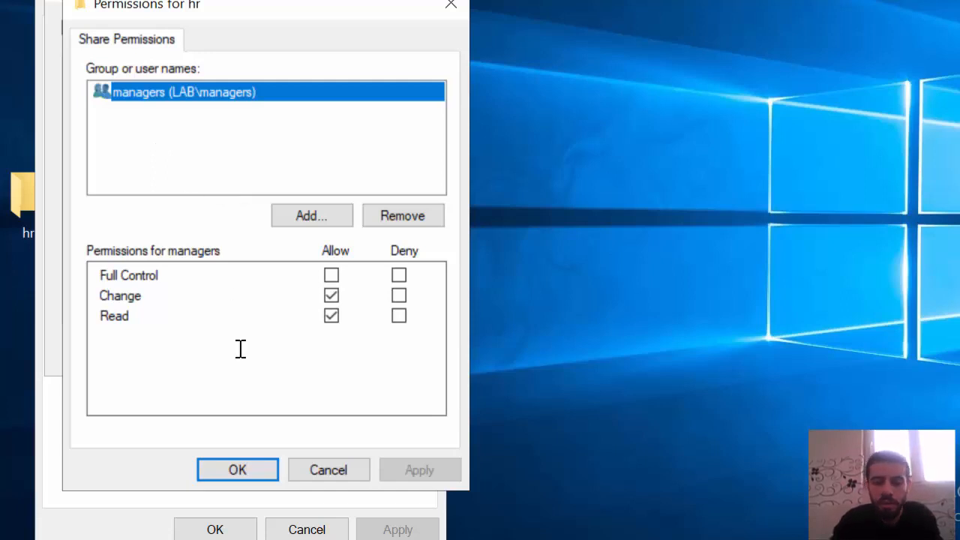
pyautogui.click(264, 462)
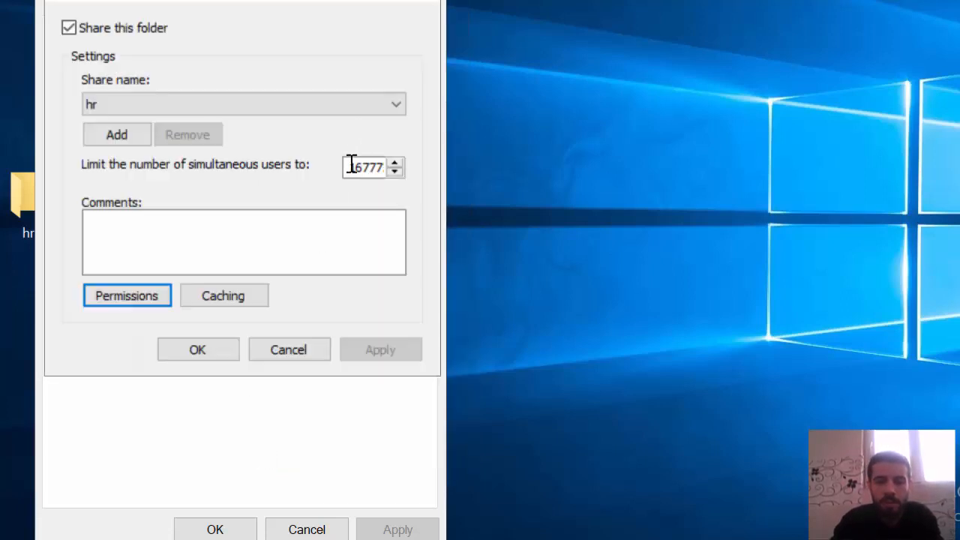
pyautogui.click(214, 346)
pyautogui.click(379, 15)
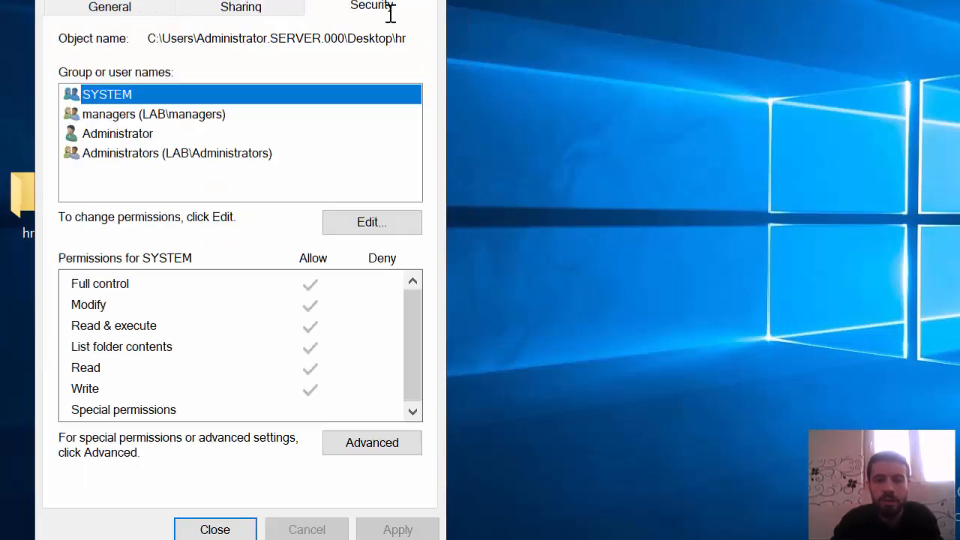
pyautogui.click(160, 116)
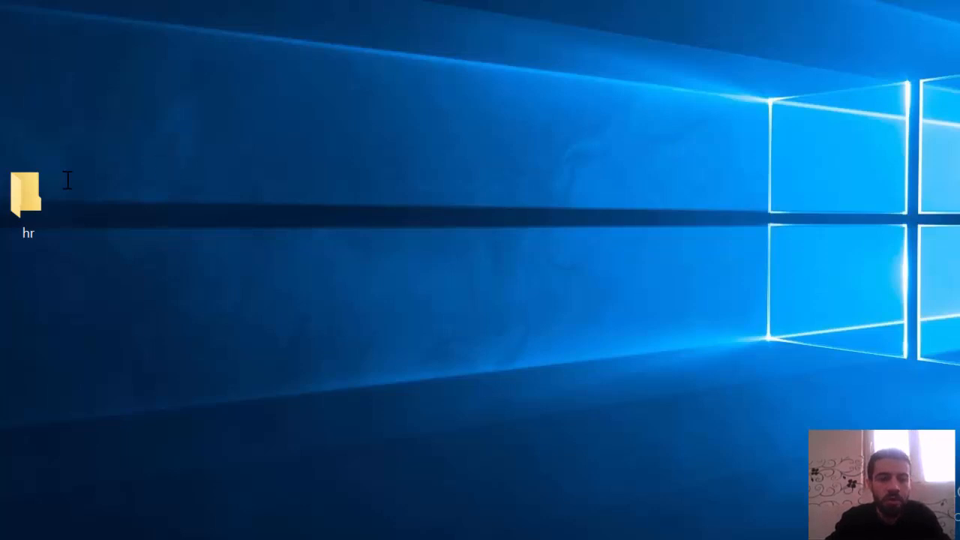
# - Open the advanced sharing permissions of the hr folder for the managers group
pyautogui.rightClick(21, 192)
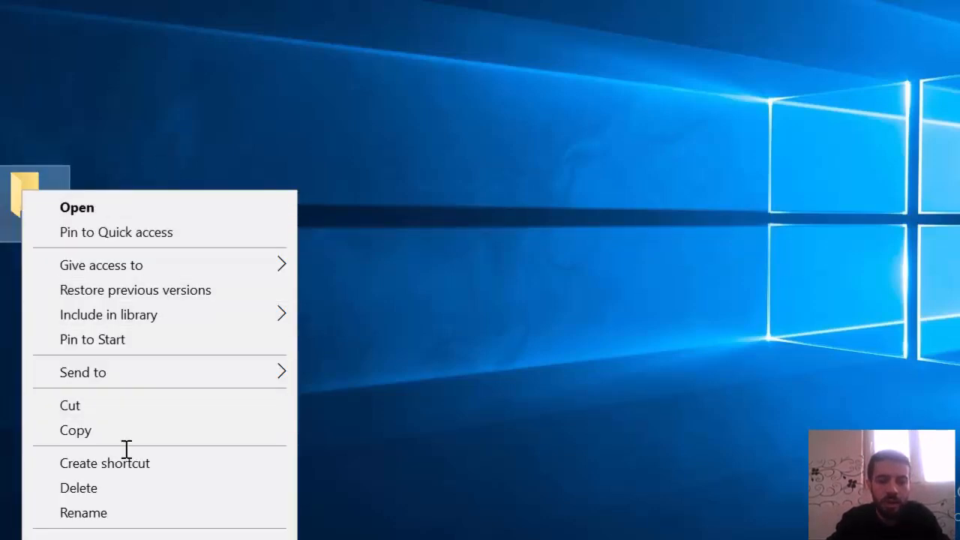
pyautogui.click(143, 533)
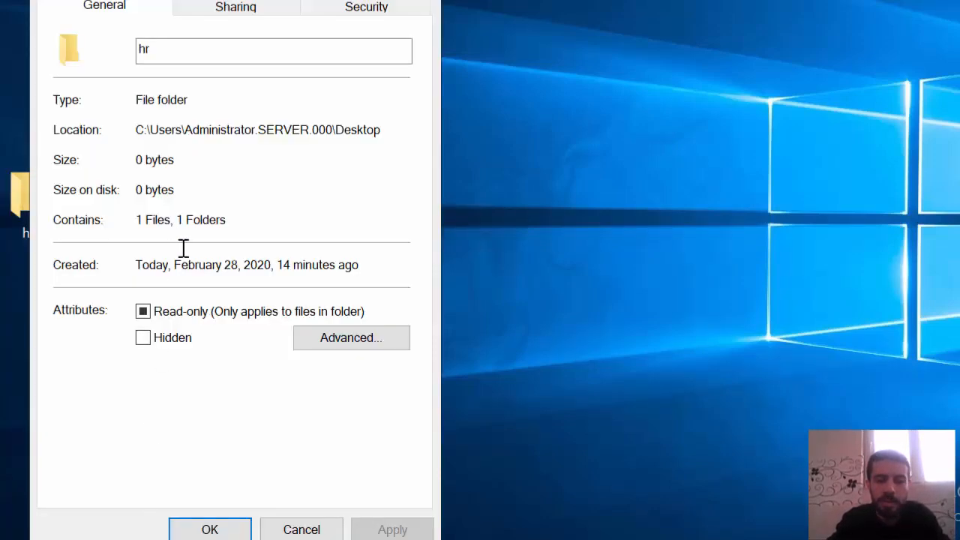
pyautogui.click(234, 9)
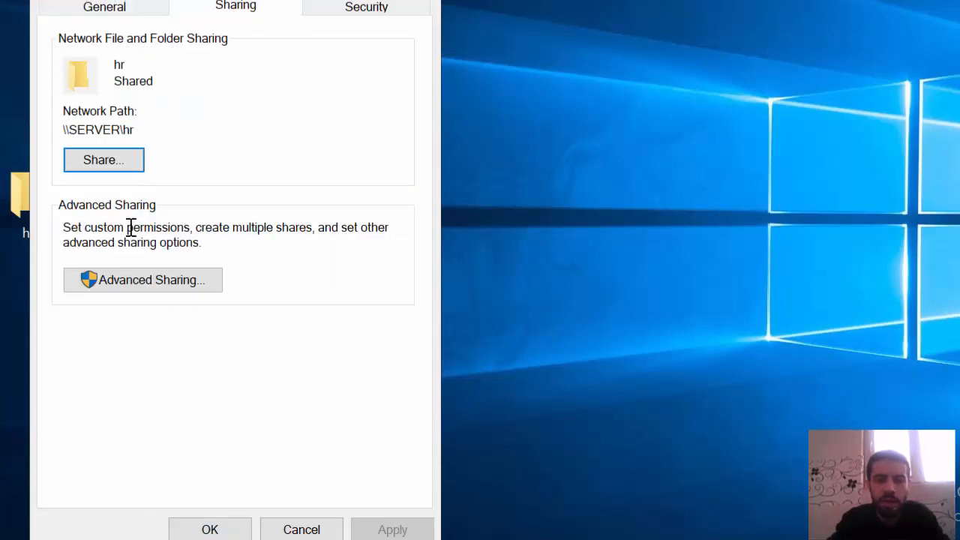
pyautogui.click(143, 280)
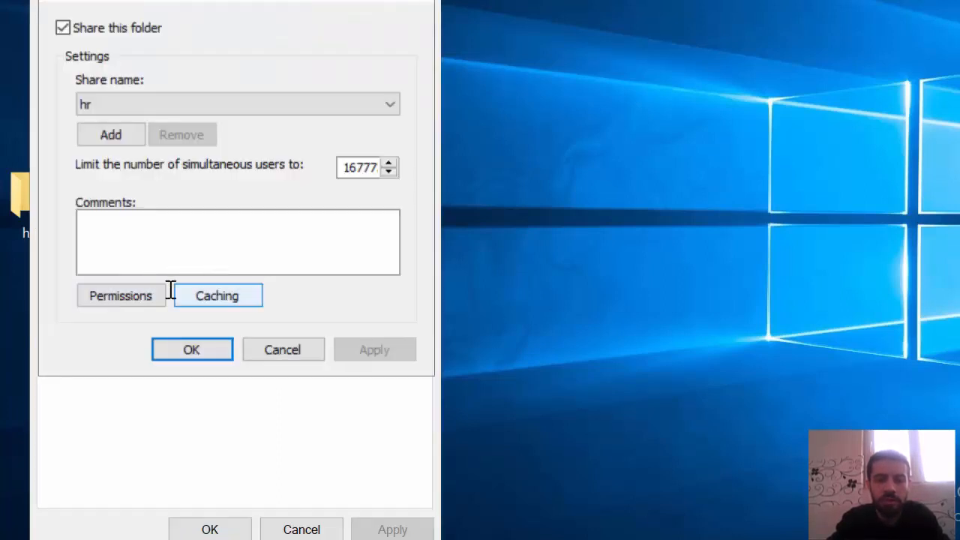
pyautogui.click(145, 295)
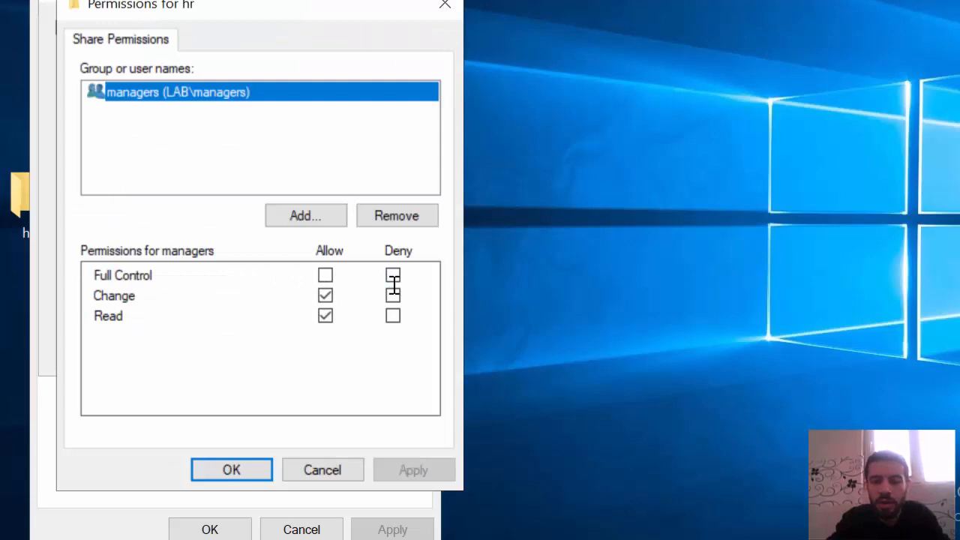